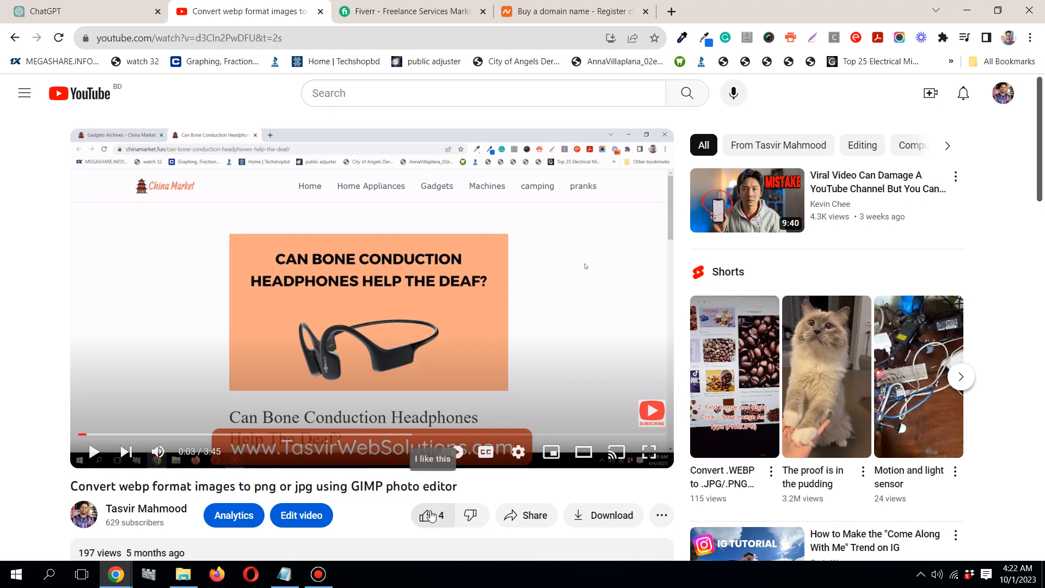
Copy the youtubetranscript.com address from notes.txt and open that site in a new browser tab
{"action": "mouse_move", "coordinate": [288, 583]}
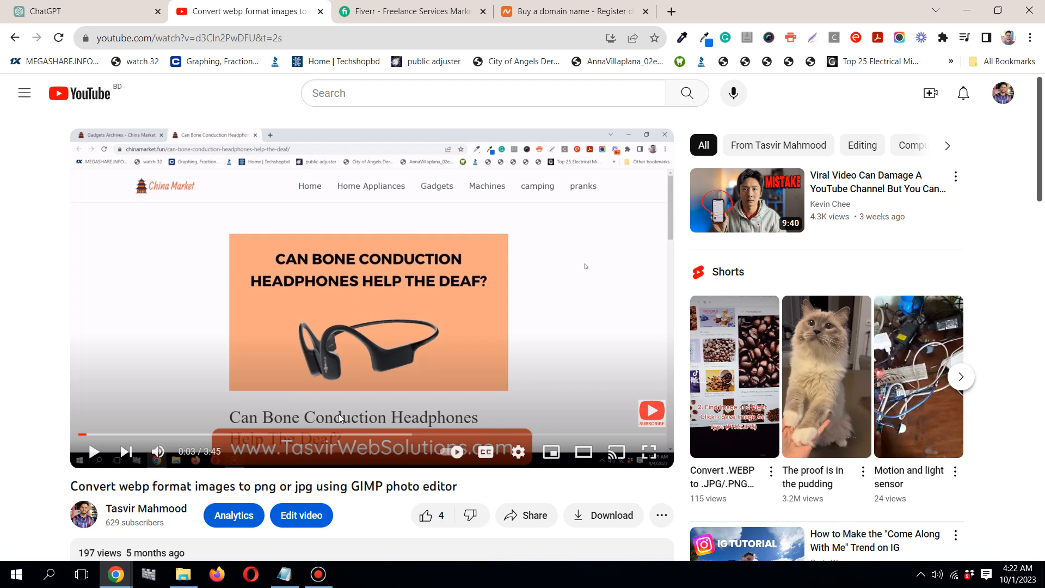
{"action": "left_click", "coordinate": [283, 580]}
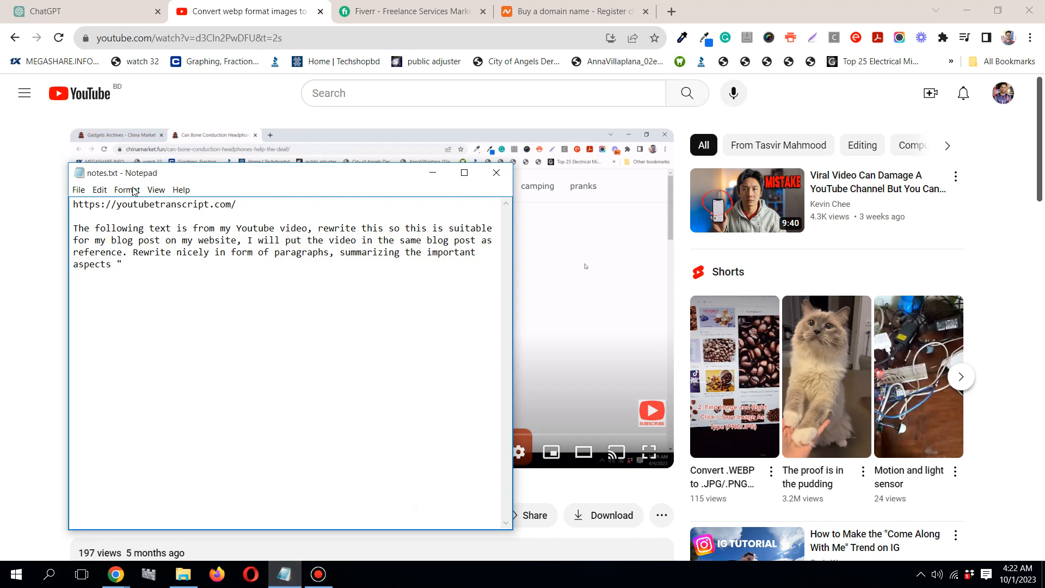
{"action": "left_click_drag", "start_coordinate": [73, 205], "coordinate": [236, 206]}
{"action": "right_click", "coordinate": [229, 209]}
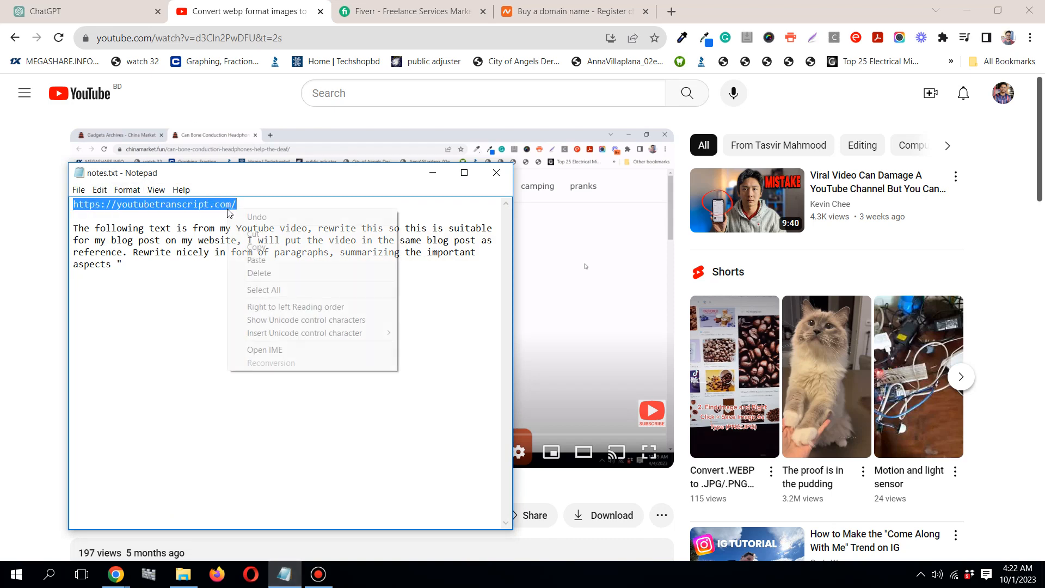
{"action": "left_click", "coordinate": [251, 247]}
{"action": "left_click", "coordinate": [433, 173]}
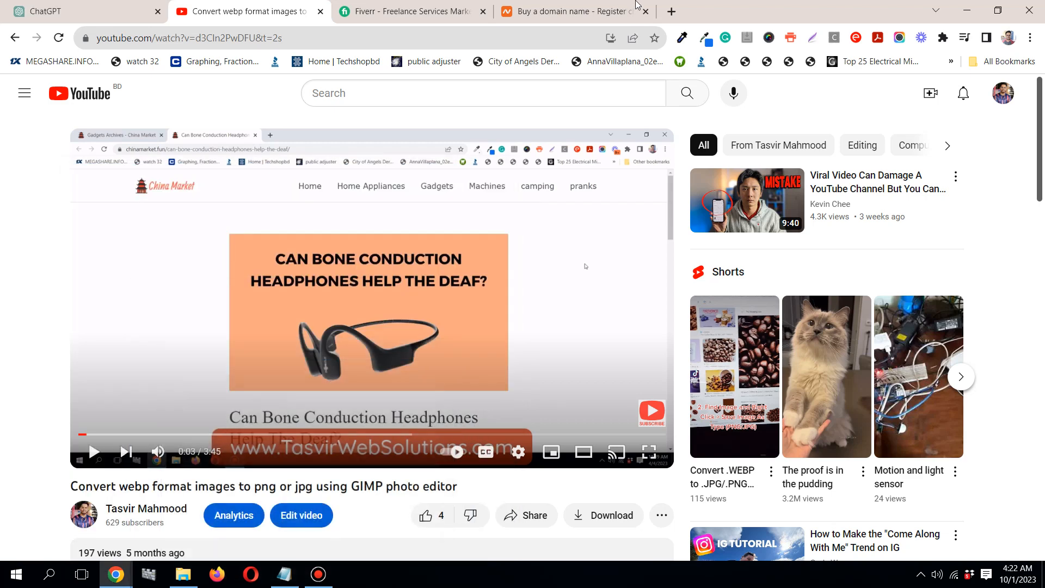
{"action": "left_click", "coordinate": [671, 11]}
{"action": "right_click", "coordinate": [525, 37]}
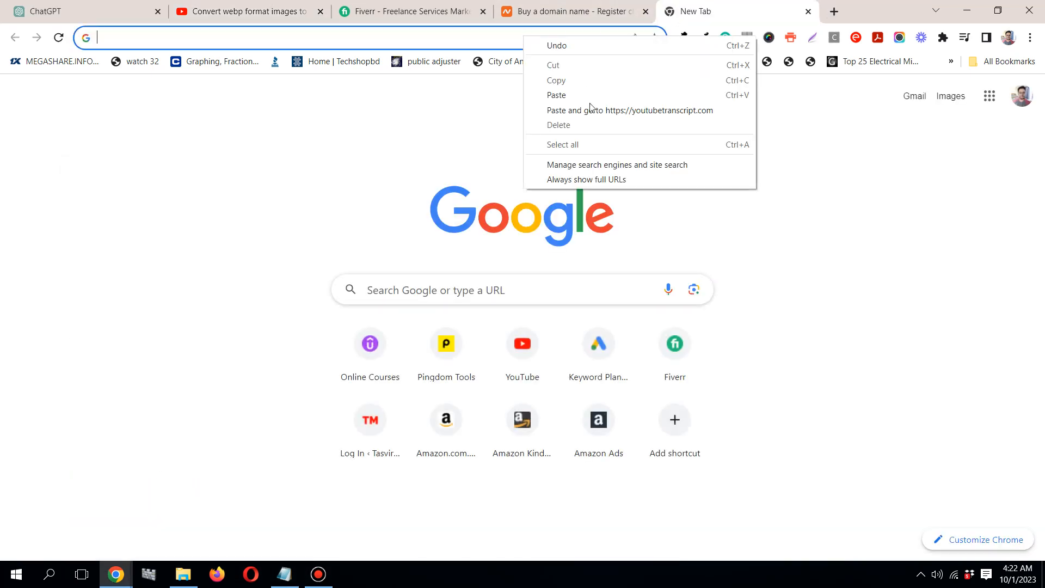
{"action": "left_click", "coordinate": [593, 112]}
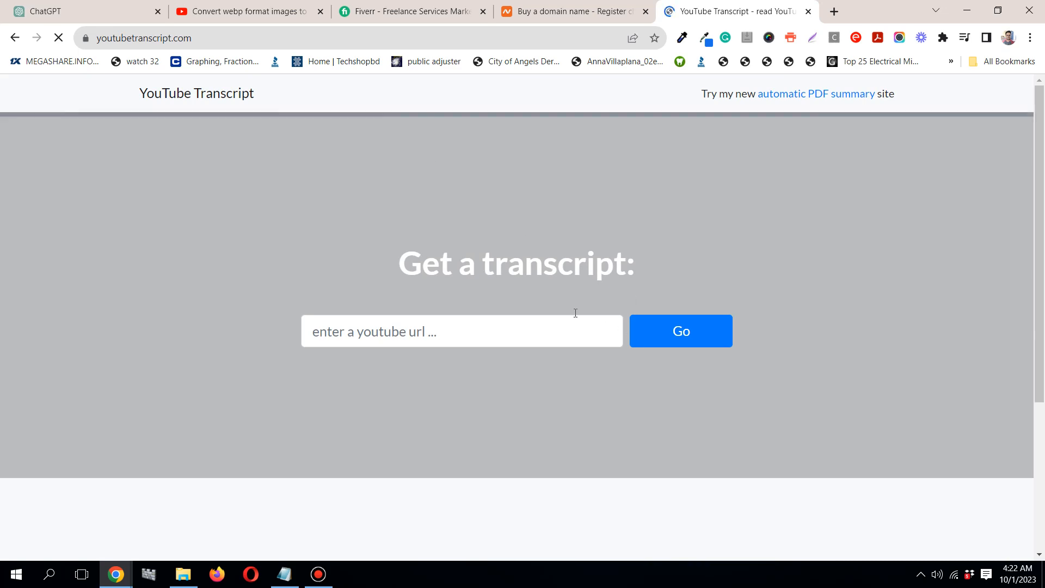
Copy the link of the YouTube video about converting webp images with GIMP and generate its transcript on YouTube Transcript
{"action": "left_click", "coordinate": [256, 12]}
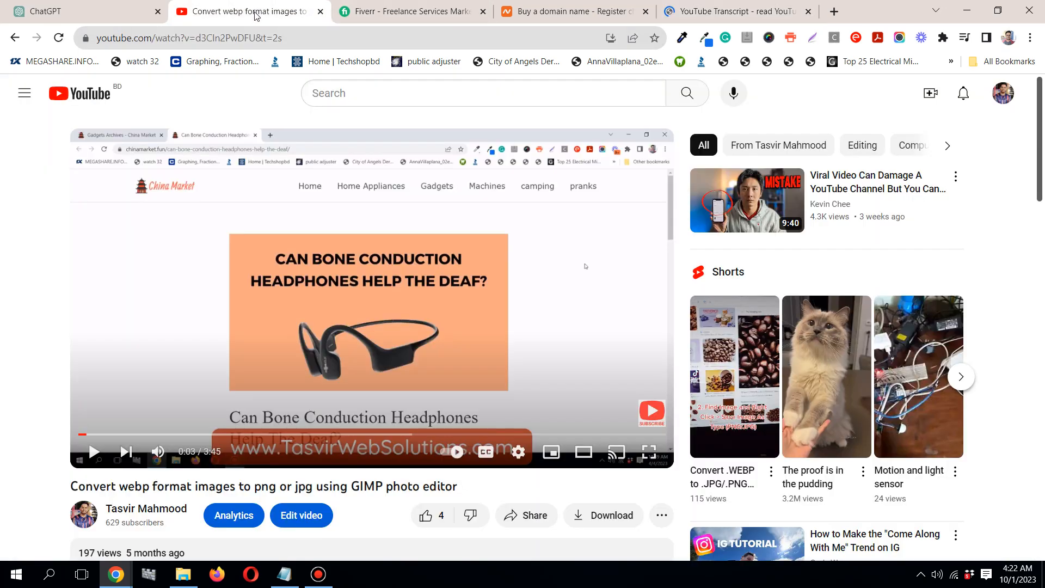
{"action": "right_click", "coordinate": [581, 234]}
{"action": "left_click", "coordinate": [614, 280]}
{"action": "left_click", "coordinate": [735, 12]}
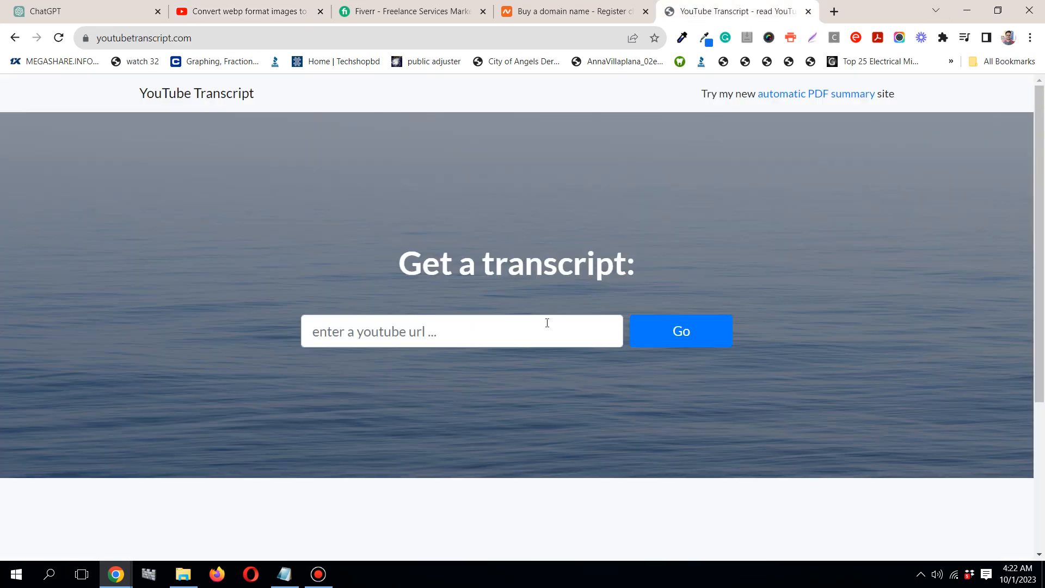
{"action": "right_click", "coordinate": [547, 323]}
{"action": "left_click", "coordinate": [587, 396]}
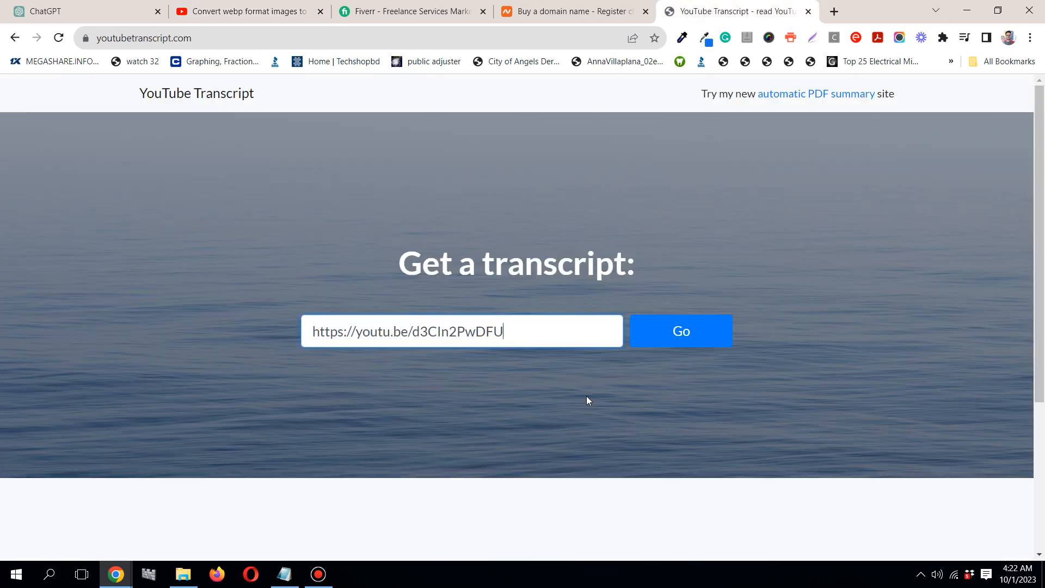
{"action": "left_click", "coordinate": [682, 341]}
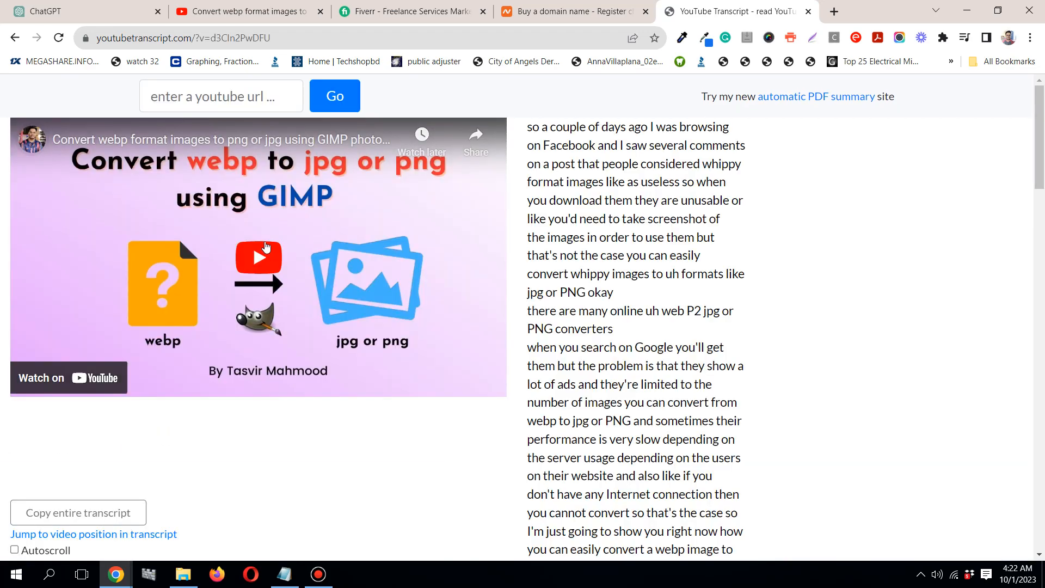
{"action": "scroll", "coordinate": [657, 349], "scroll_direction": "down", "scroll_amount": 1}
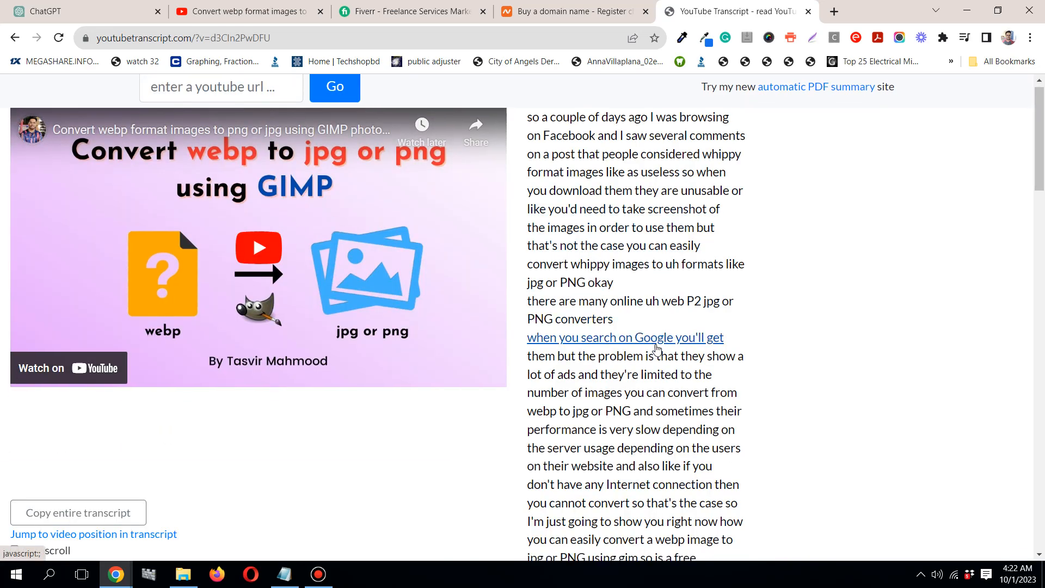
{"action": "scroll", "coordinate": [657, 349], "scroll_direction": "down", "scroll_amount": 12}
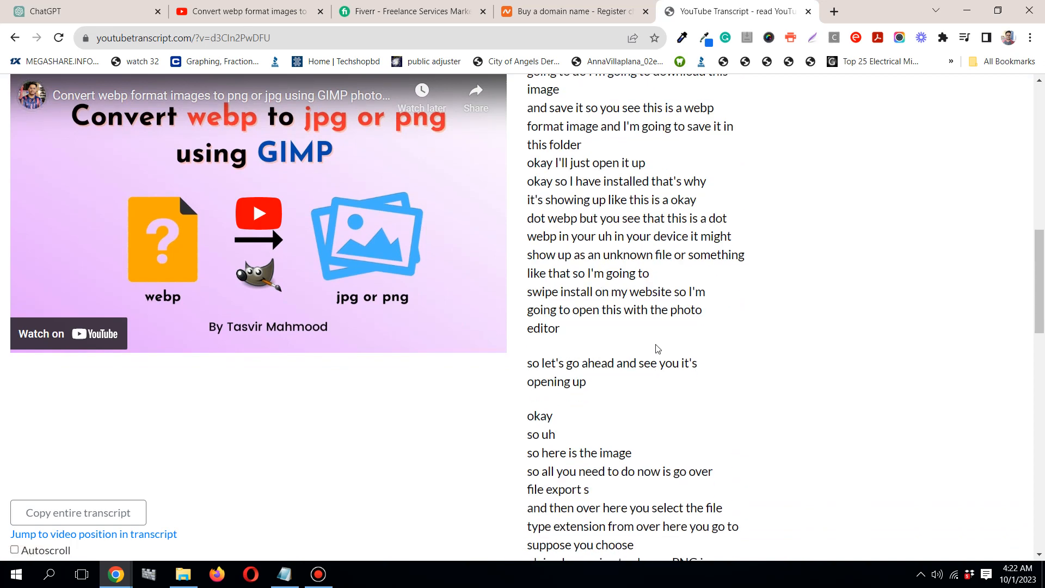
{"action": "scroll", "coordinate": [621, 302], "scroll_direction": "down", "scroll_amount": 14}
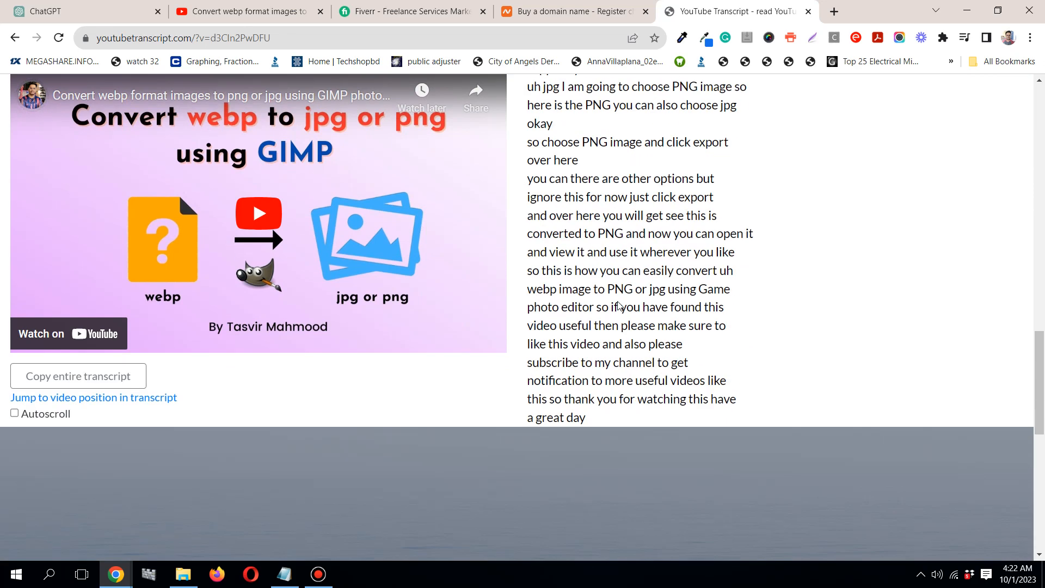
{"action": "scroll", "coordinate": [619, 304], "scroll_direction": "up", "scroll_amount": 15}
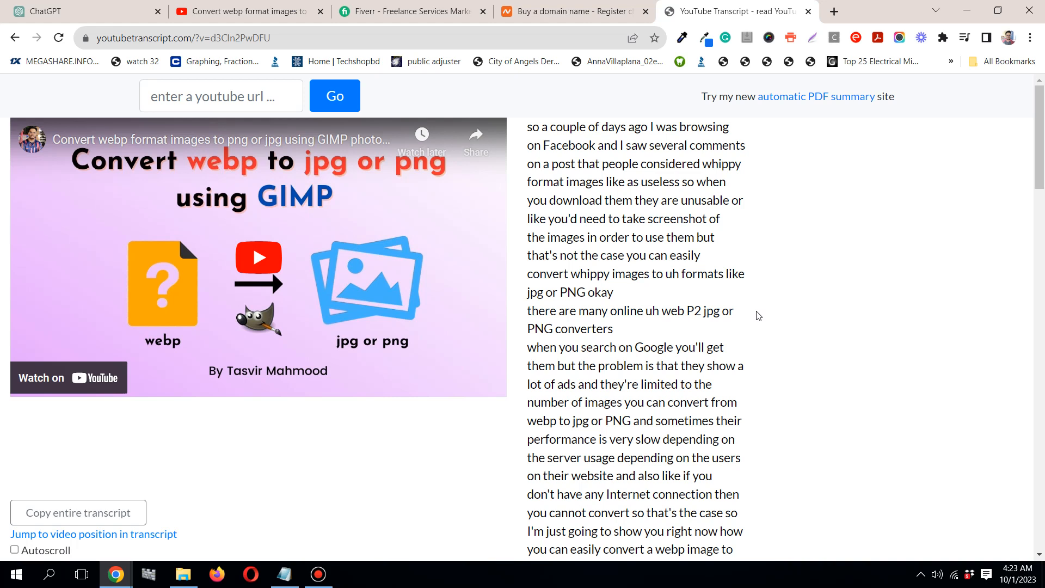
Copy the blog post rewriting prompt from notes.txt into the ChatGPT message, keeping its opening quotation mark at the end
{"action": "left_click", "coordinate": [97, 9]}
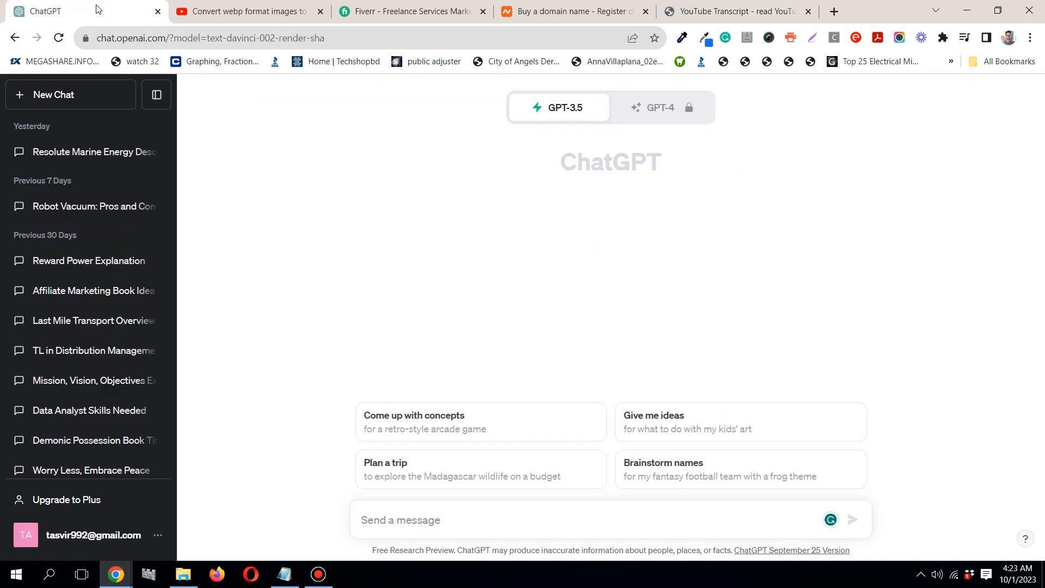
{"action": "left_click", "coordinate": [285, 575]}
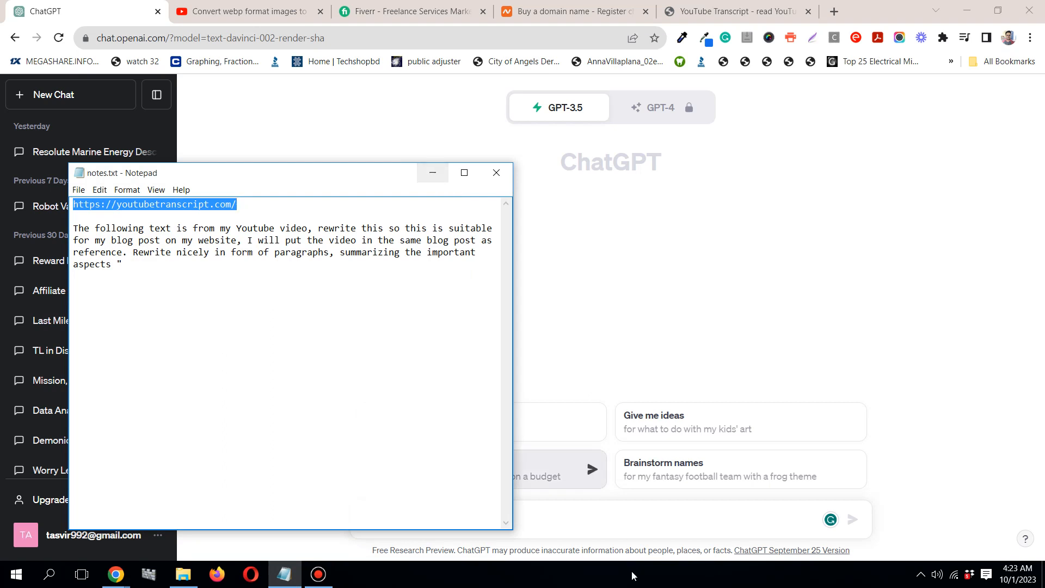
{"action": "left_click", "coordinate": [91, 239]}
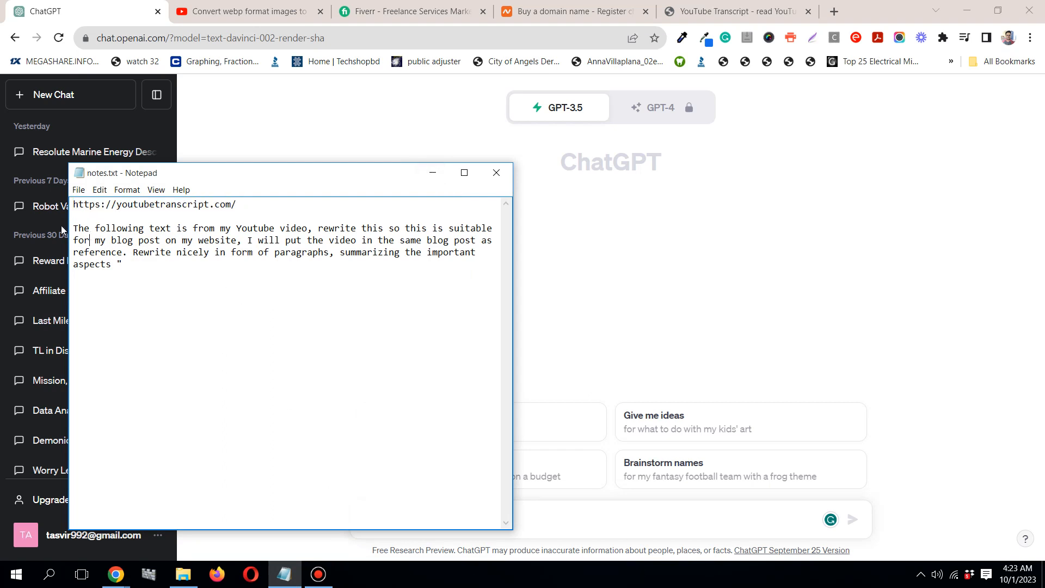
{"action": "left_click_drag", "start_coordinate": [73, 227], "coordinate": [123, 268]}
{"action": "right_click", "coordinate": [117, 246]}
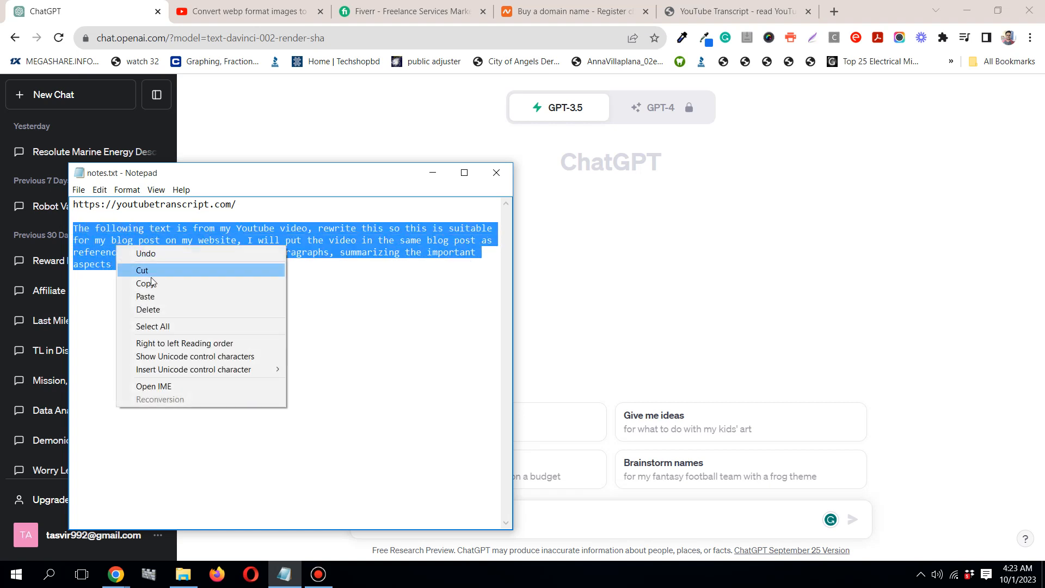
{"action": "left_click", "coordinate": [145, 283]}
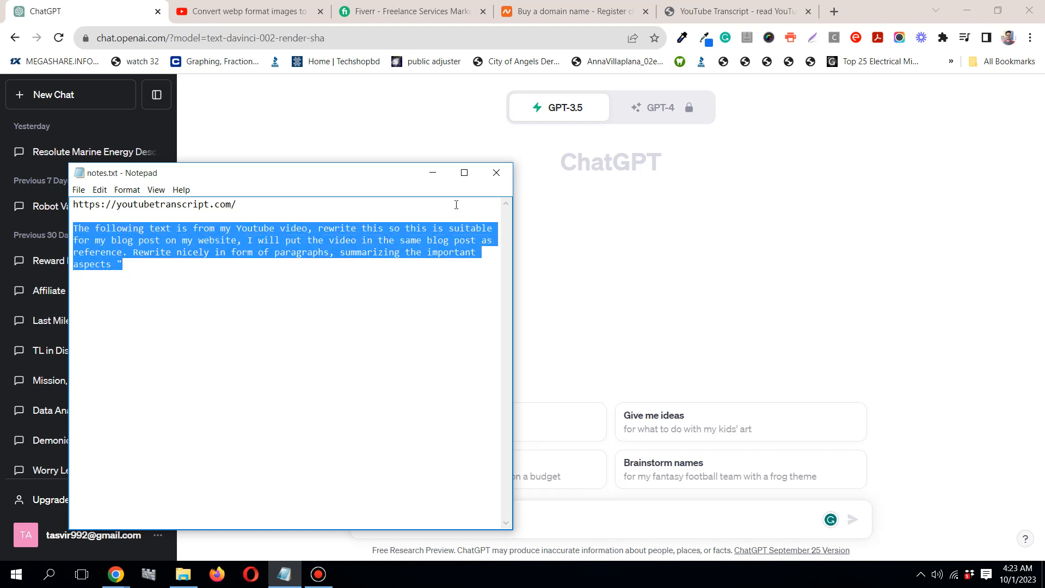
{"action": "left_click", "coordinate": [434, 175]}
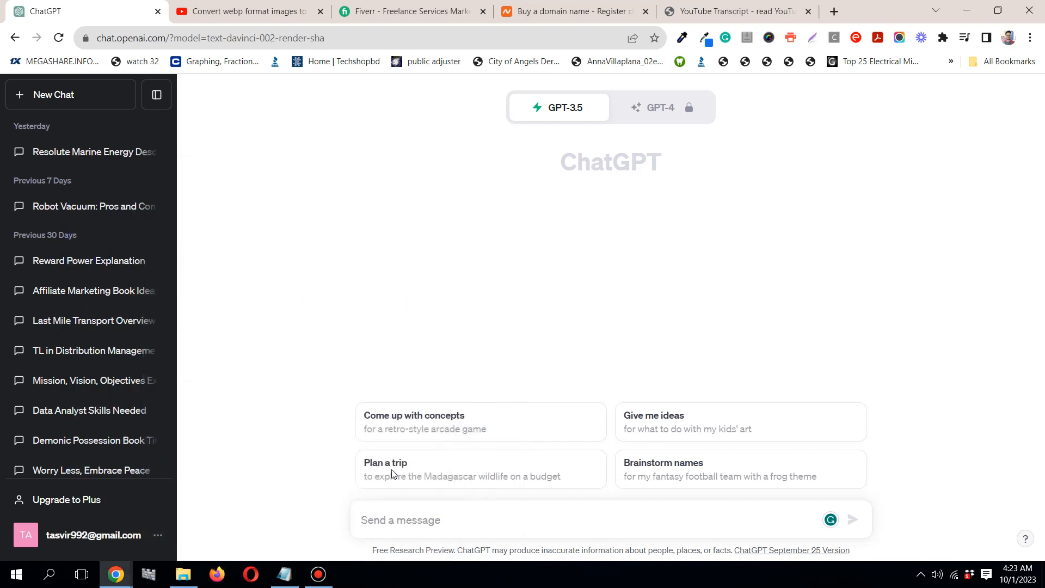
{"action": "right_click", "coordinate": [394, 522]}
{"action": "left_click", "coordinate": [459, 421]}
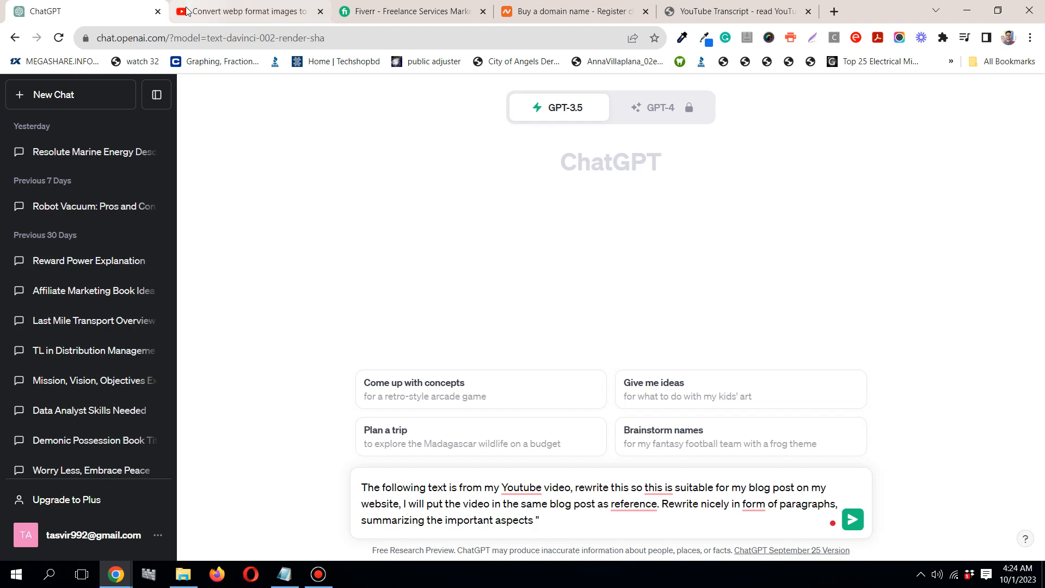
Copy the entire video transcript from the YouTube Transcript page
{"action": "left_click", "coordinate": [788, 5]}
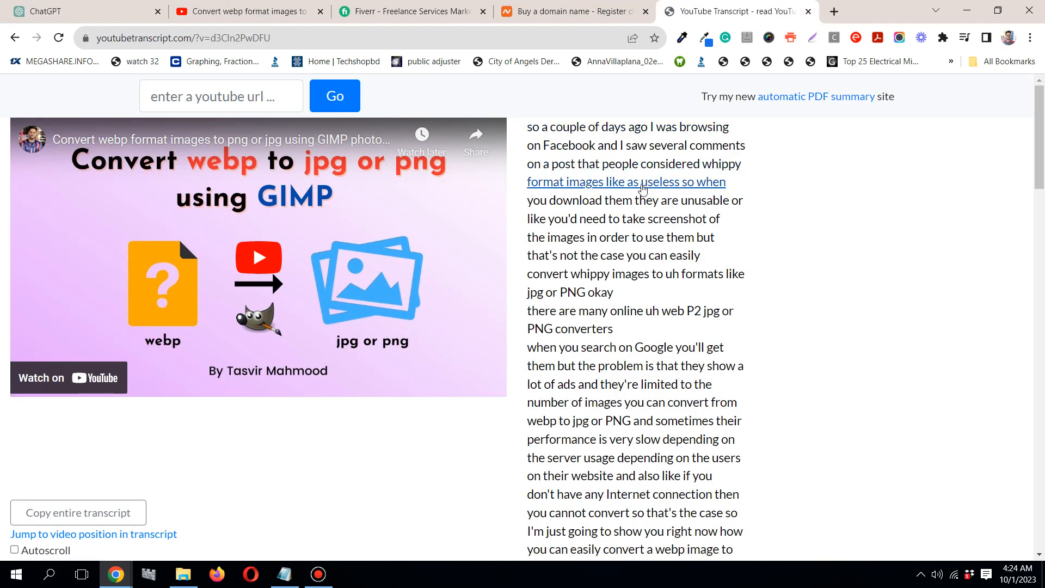
{"action": "scroll", "coordinate": [722, 235], "scroll_direction": "down", "scroll_amount": 8}
{"action": "scroll", "coordinate": [722, 235], "scroll_direction": "up", "scroll_amount": 10}
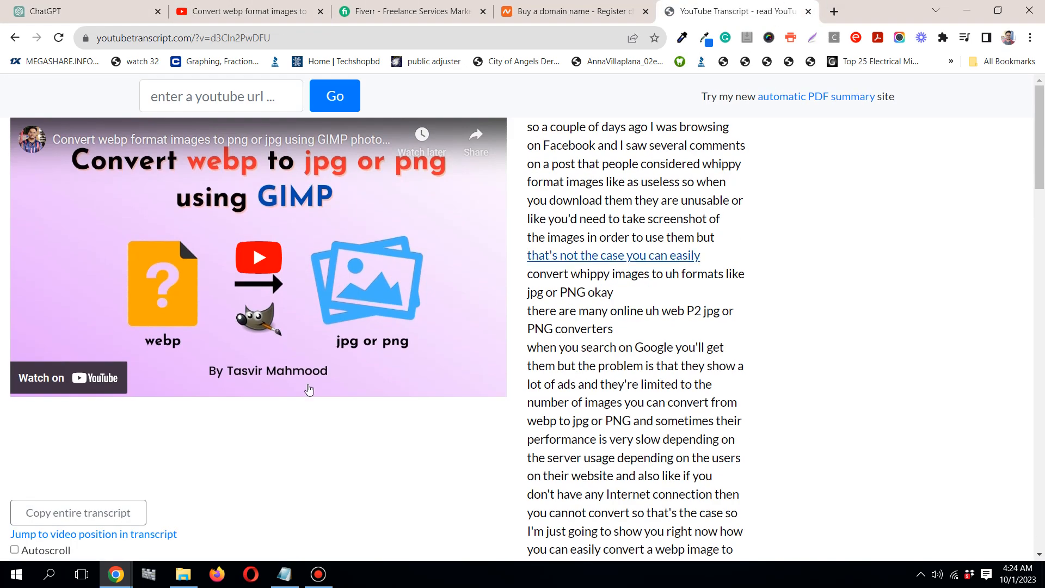
{"action": "left_click", "coordinate": [69, 513]}
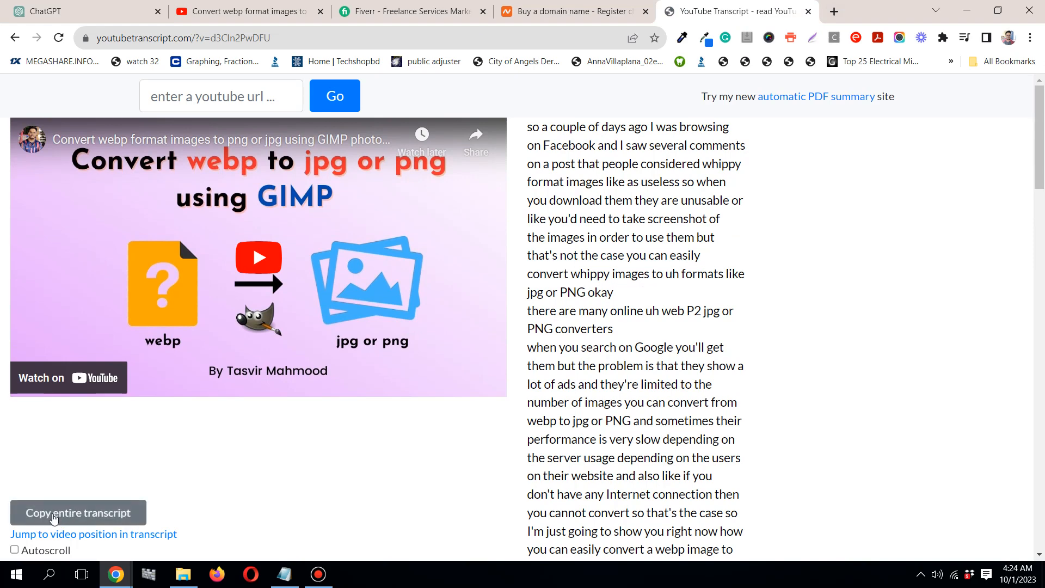
{"action": "left_click", "coordinate": [55, 517]}
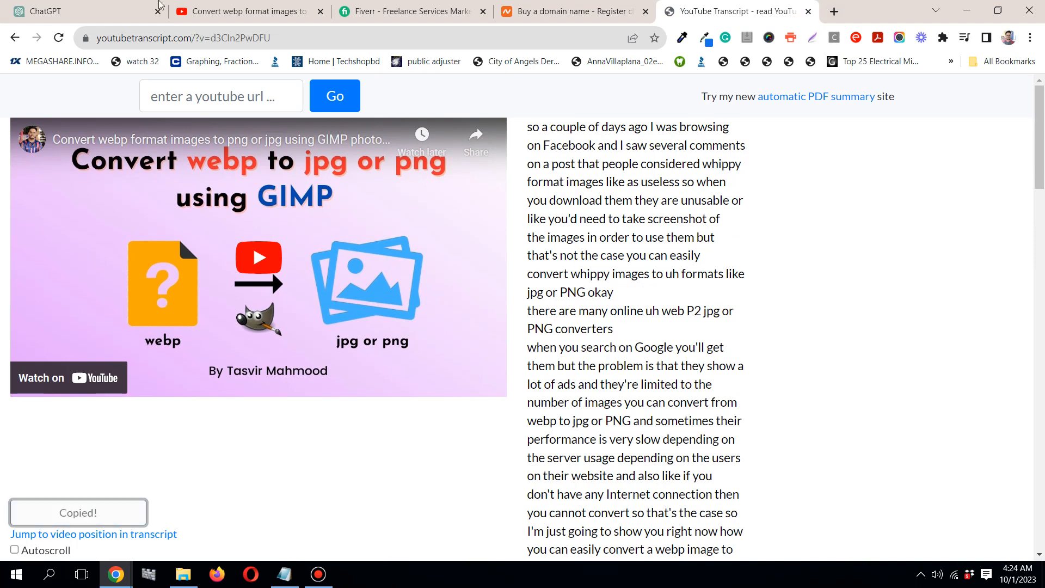
Paste the transcript after the prompt in ChatGPT, add a closing quotation mark and send the message
{"action": "left_click", "coordinate": [57, 12]}
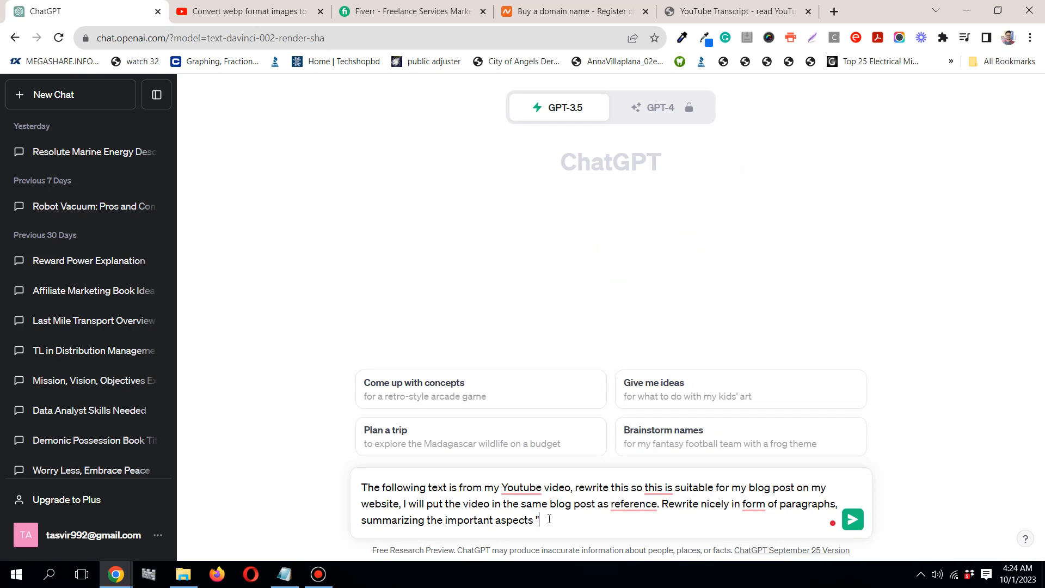
{"action": "right_click", "coordinate": [550, 519]}
{"action": "left_click", "coordinate": [588, 418]}
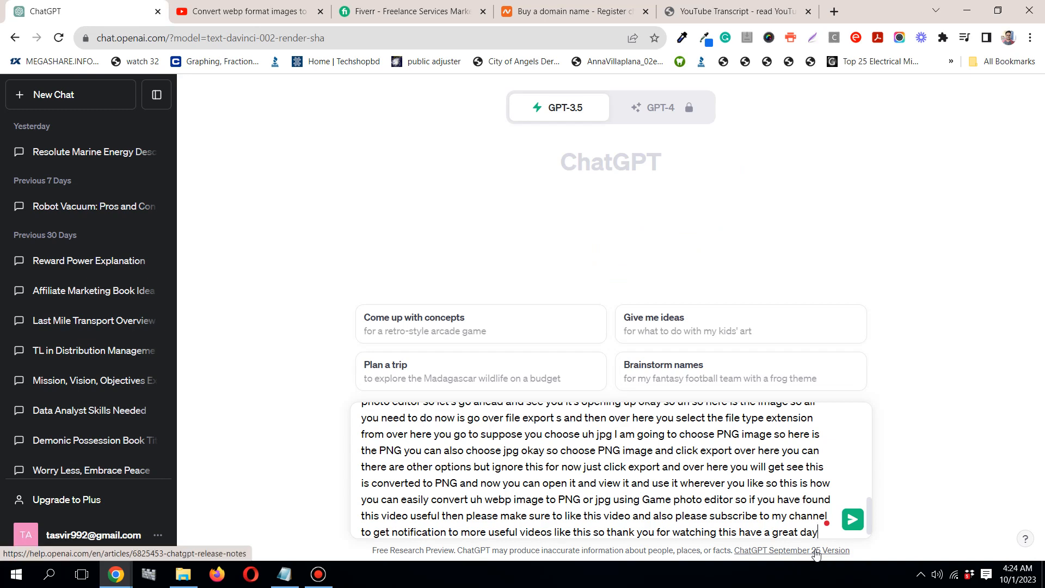
{"action": "type", "text": "\""}
{"action": "scroll", "coordinate": [499, 477], "scroll_direction": "up", "scroll_amount": 10}
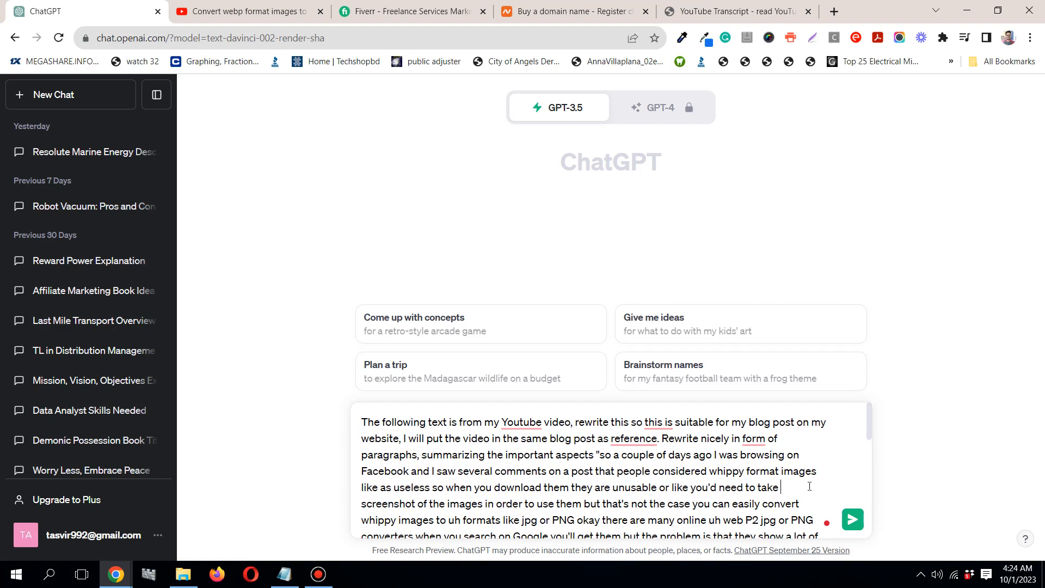
{"action": "key", "text": "Return"}
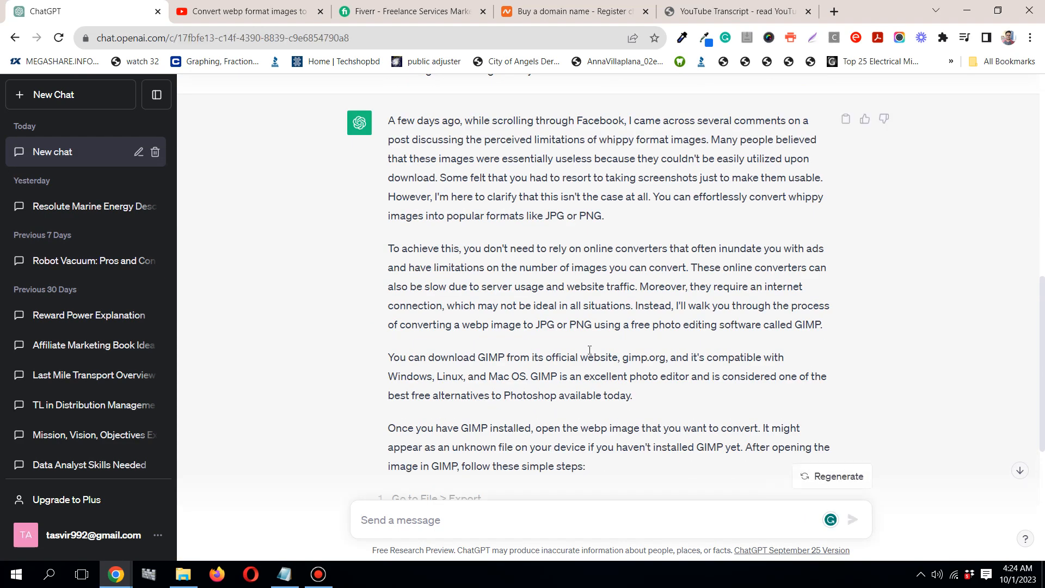
Read through the blog post that ChatGPT wrote from the video transcript
{"action": "scroll", "coordinate": [589, 351], "scroll_direction": "down", "scroll_amount": 5}
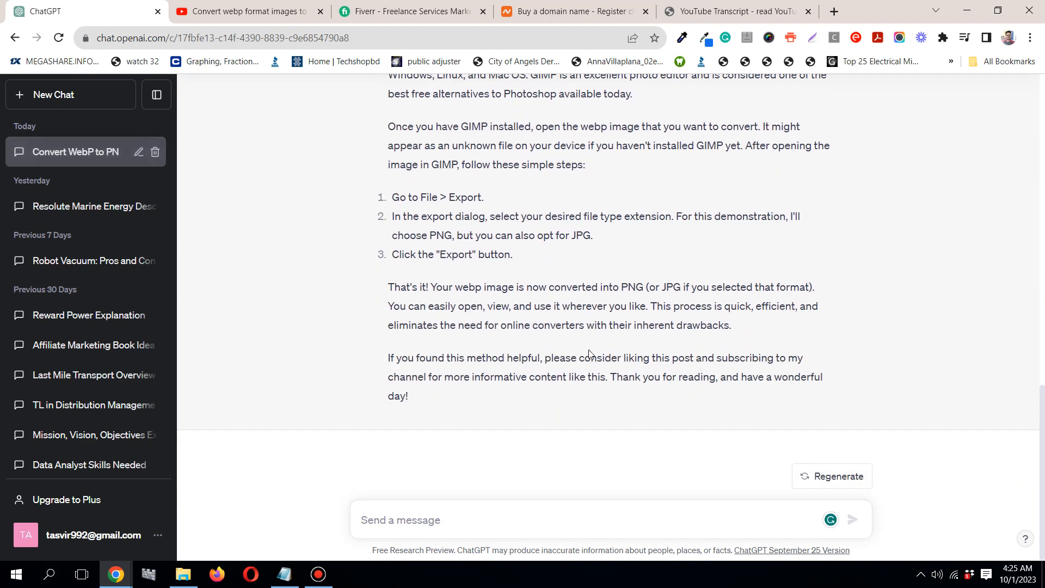
{"action": "scroll", "coordinate": [589, 354], "scroll_direction": "up", "scroll_amount": 7}
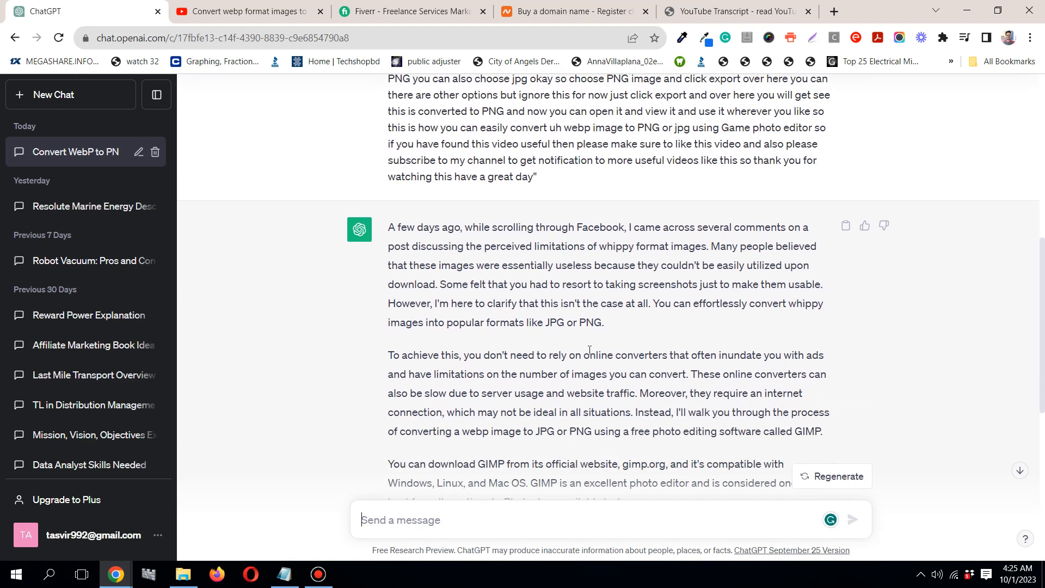
{"action": "scroll", "coordinate": [590, 350], "scroll_direction": "down", "scroll_amount": 1}
{"action": "scroll", "coordinate": [590, 350], "scroll_direction": "down", "scroll_amount": 5}
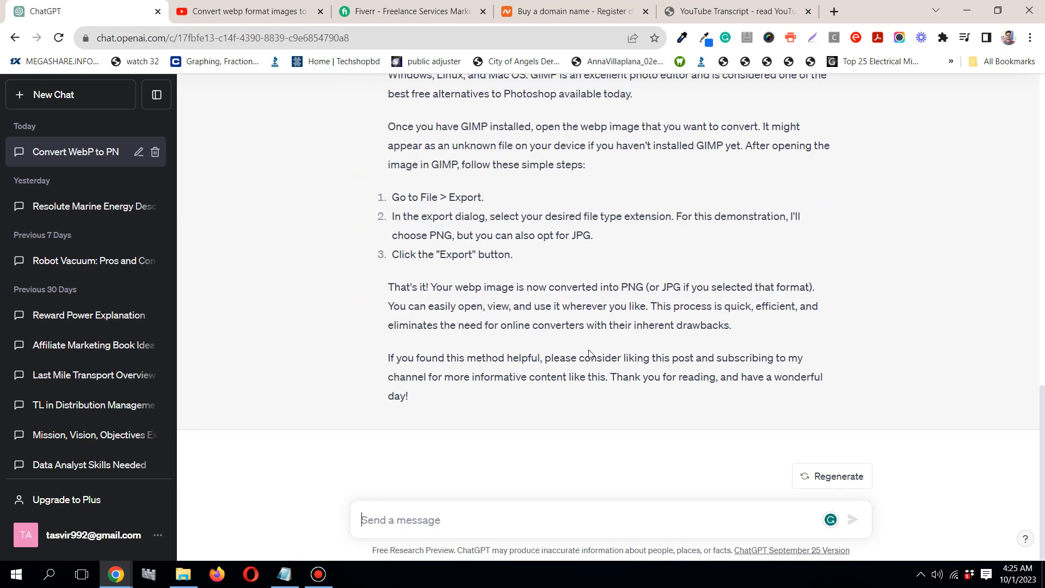
{"action": "scroll", "coordinate": [590, 351], "scroll_direction": "up", "scroll_amount": 6}
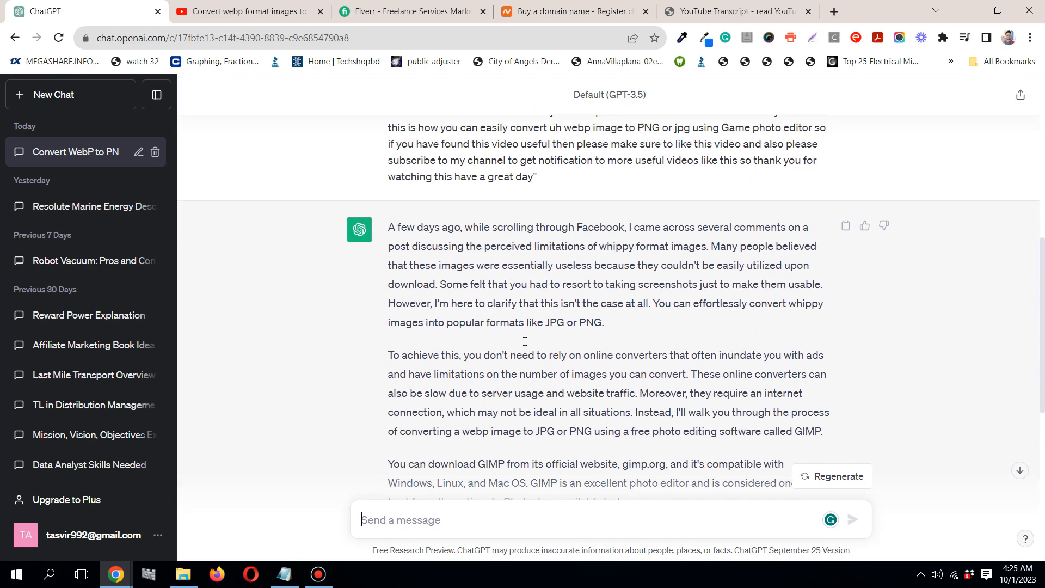
{"action": "scroll", "coordinate": [525, 346], "scroll_direction": "down", "scroll_amount": 6}
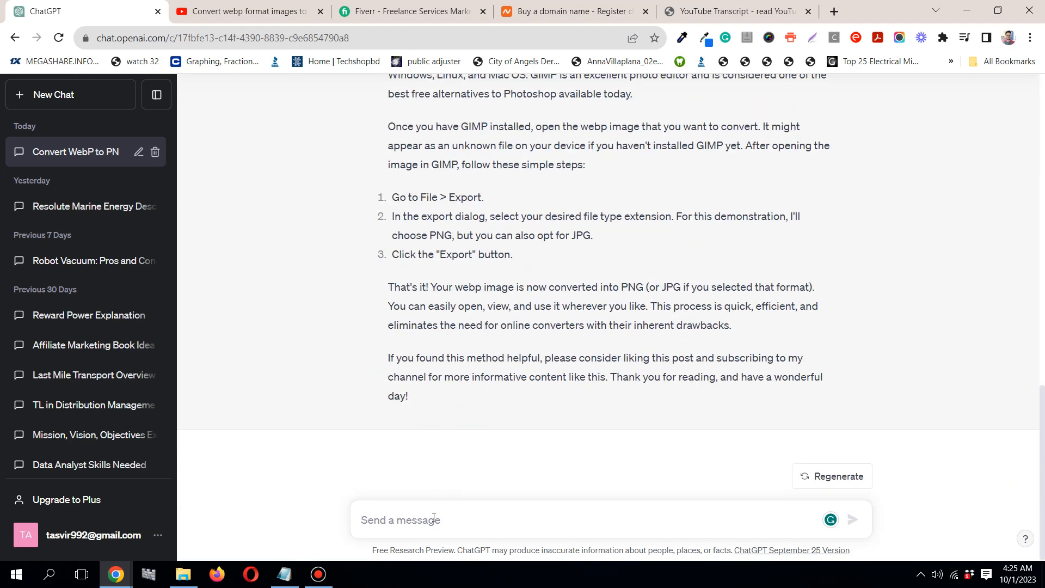
{"action": "type", "text": "Use title"}
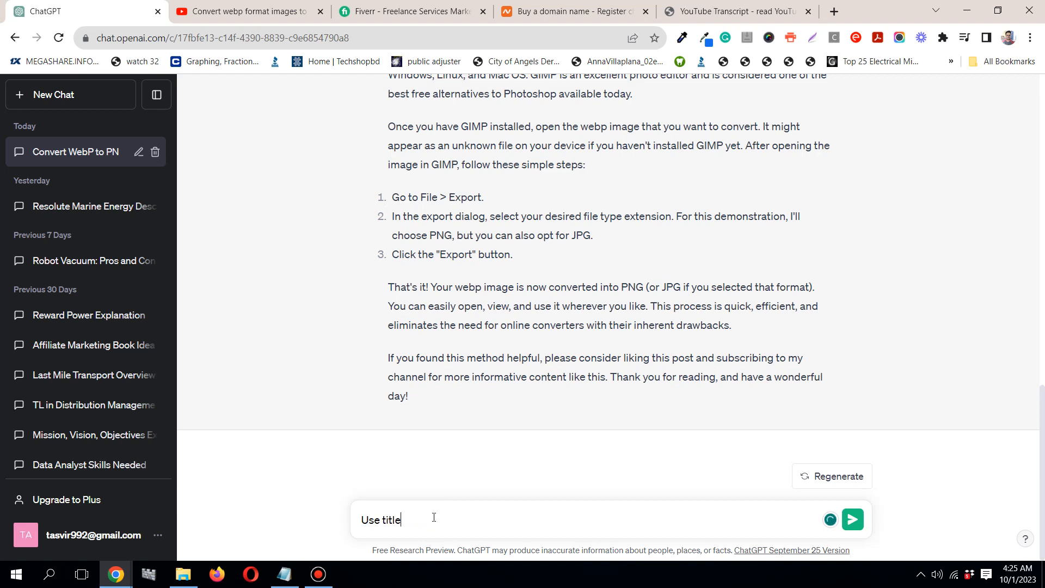
{"action": "type", "text": "s tp"}
{"action": "key", "text": "BackSpace"}
{"action": "key", "text": "BackSpace"}
{"action": "key", "text": "BackSpace"}
{"action": "key", "text": "BackSpace"}
{"action": "key", "text": "BackSpace"}
{"action": "key", "text": "BackSpace"}
{"action": "key", "text": "BackSpace"}
{"action": "key", "text": "BackSpace"}
{"action": "key", "text": "BackSpace"}
{"action": "key", "text": "BackSpace"}
{"action": "key", "text": "BackSpace"}
{"action": "key", "text": "BackSpace"}
{"action": "key", "text": "BackSpace"}
{"action": "key", "text": "BackSpace"}
Send ChatGPT the follow-up request "Rewrite again, use titles to break up each step"
{"action": "type", "text": "Rewrite agiain, use titles to br"}
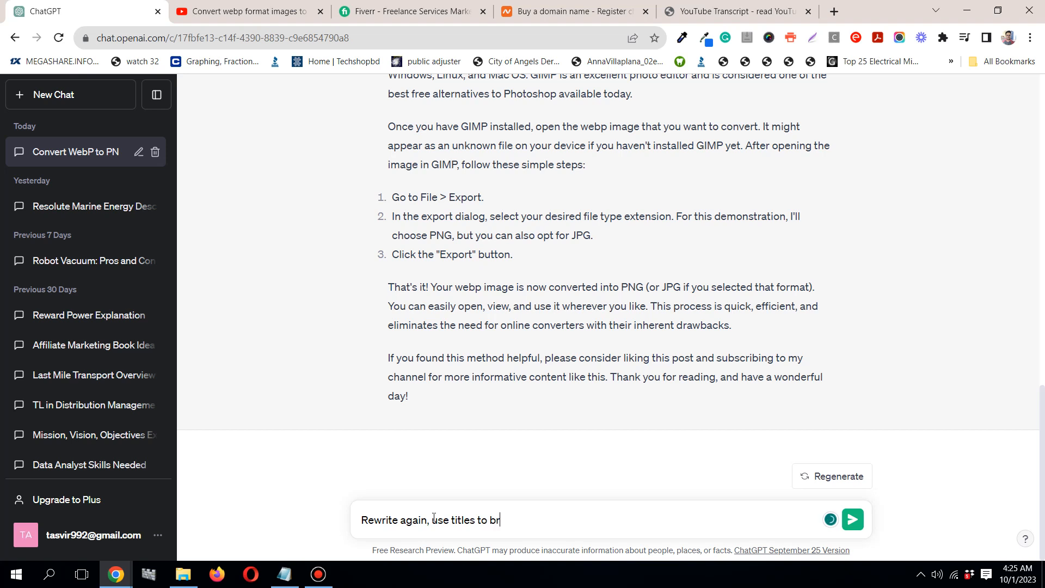
{"action": "type", "text": "eak up each step"}
{"action": "key", "text": "Return"}
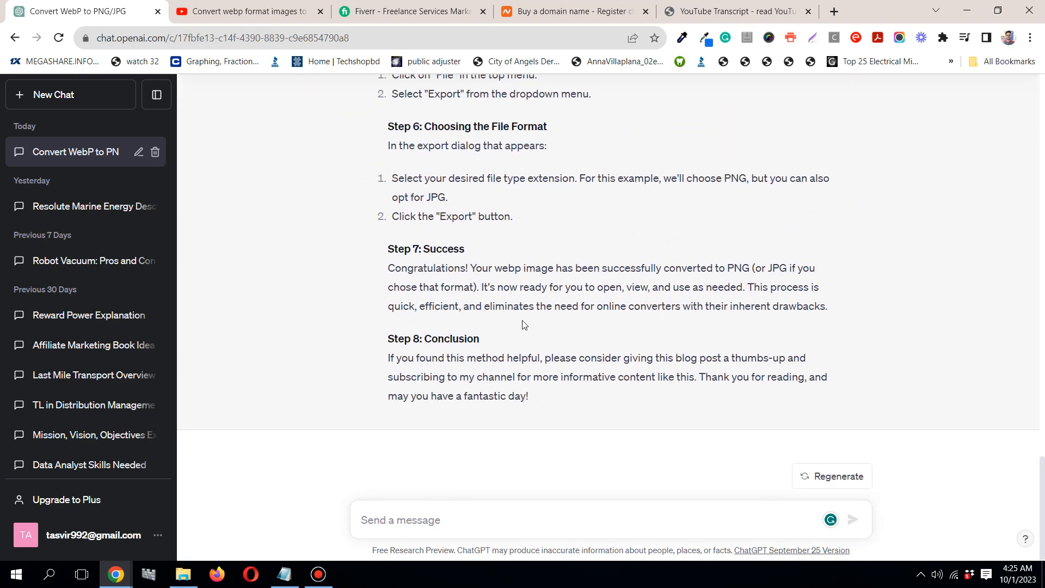
Review the rewritten blog post from its title through all step headings and compare it with the earlier version
{"action": "scroll", "coordinate": [524, 325], "scroll_direction": "up", "scroll_amount": 15}
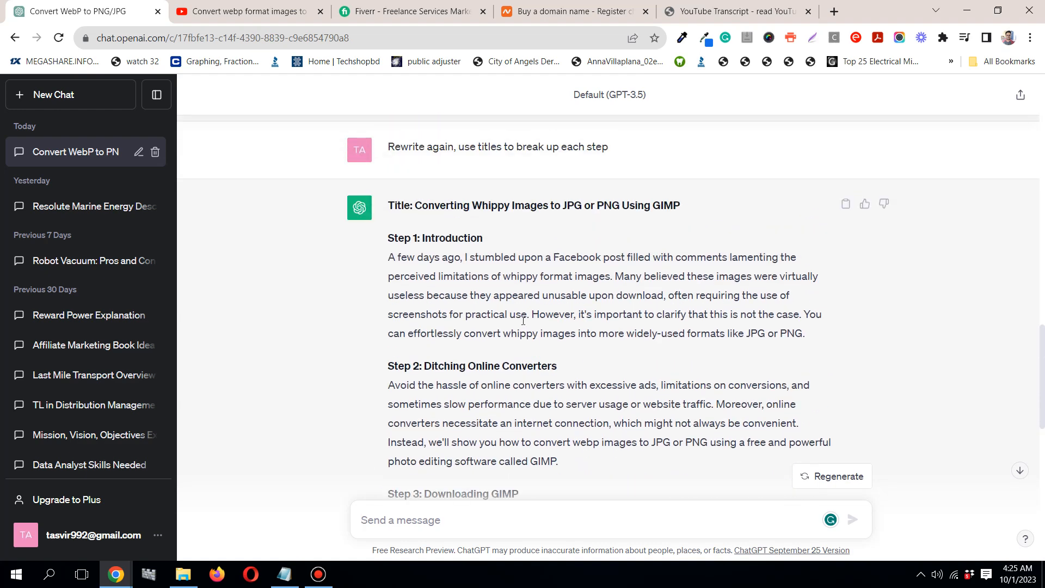
{"action": "scroll", "coordinate": [523, 321], "scroll_direction": "up", "scroll_amount": 7}
{"action": "scroll", "coordinate": [407, 204], "scroll_direction": "down", "scroll_amount": 9}
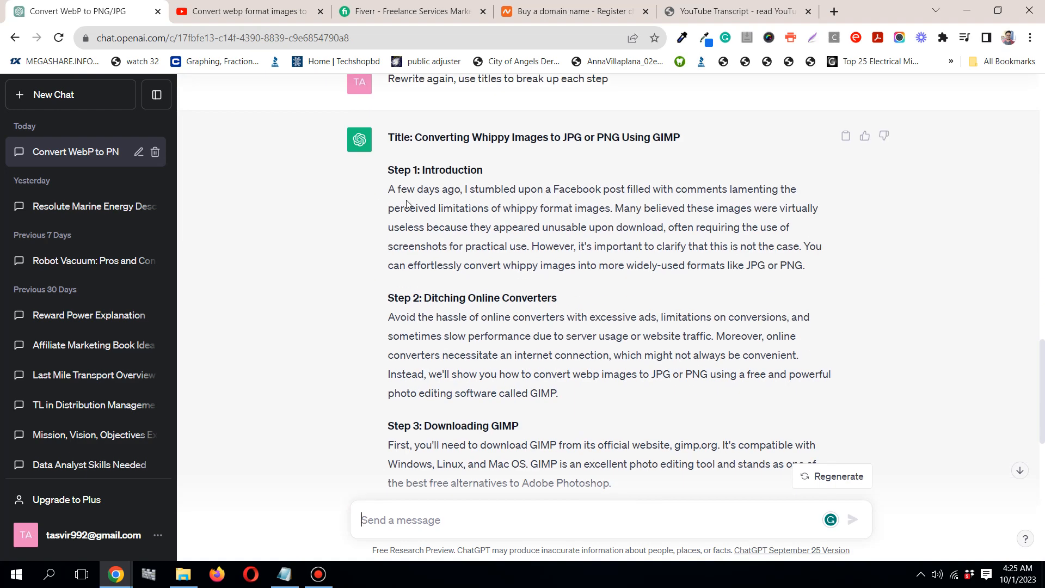
{"action": "left_click_drag", "start_coordinate": [386, 134], "coordinate": [558, 246]}
{"action": "left_click", "coordinate": [558, 246]}
{"action": "scroll", "coordinate": [512, 294], "scroll_direction": "down", "scroll_amount": 1}
{"action": "scroll", "coordinate": [462, 315], "scroll_direction": "down", "scroll_amount": 3}
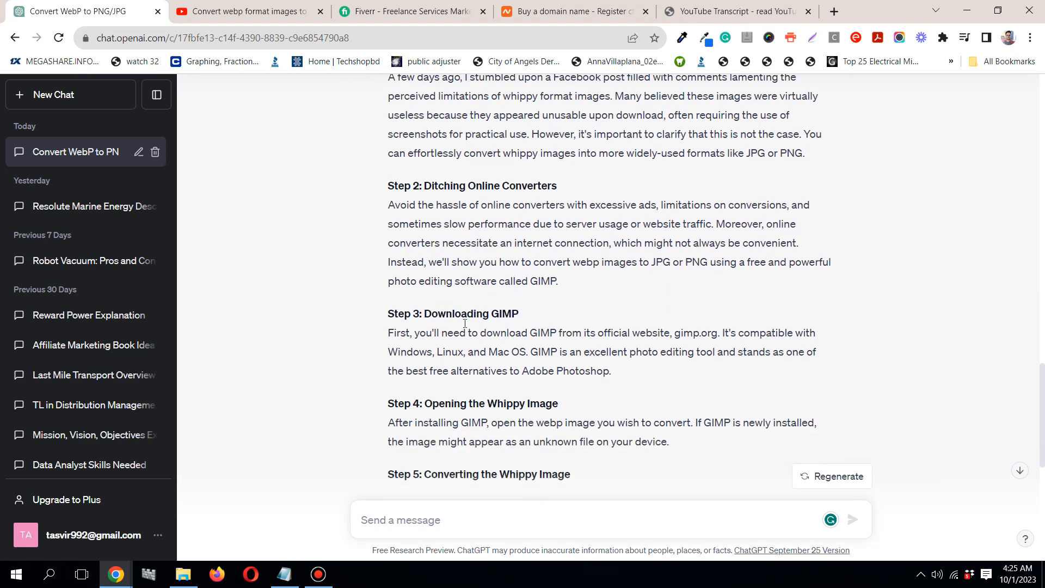
{"action": "scroll", "coordinate": [465, 317], "scroll_direction": "down", "scroll_amount": 1}
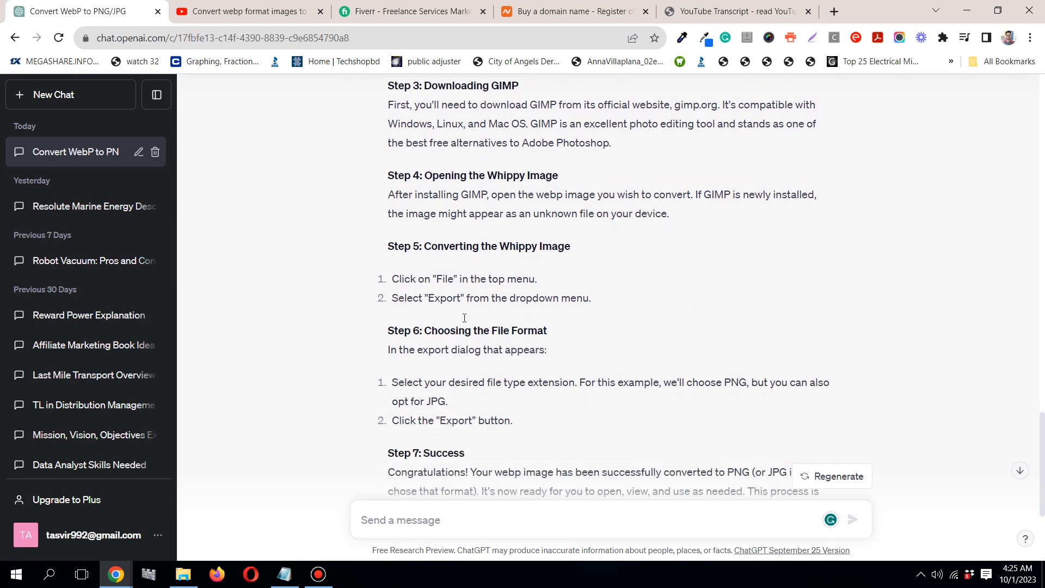
{"action": "scroll", "coordinate": [465, 318], "scroll_direction": "down", "scroll_amount": 2}
{"action": "scroll", "coordinate": [465, 318], "scroll_direction": "down", "scroll_amount": 1}
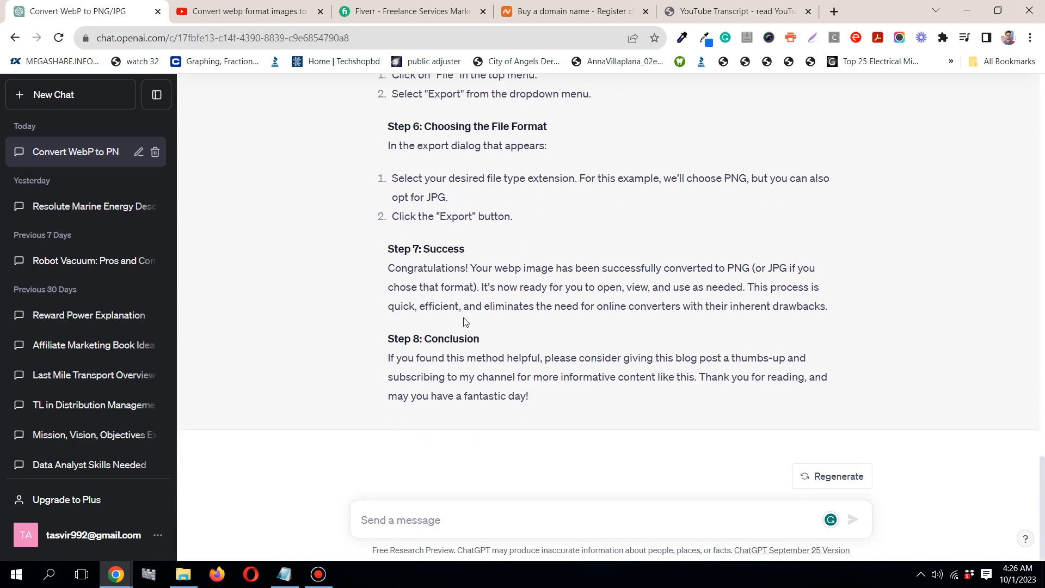
{"action": "scroll", "coordinate": [463, 320], "scroll_direction": "up", "scroll_amount": 10}
{"action": "scroll", "coordinate": [463, 321], "scroll_direction": "up", "scroll_amount": 2}
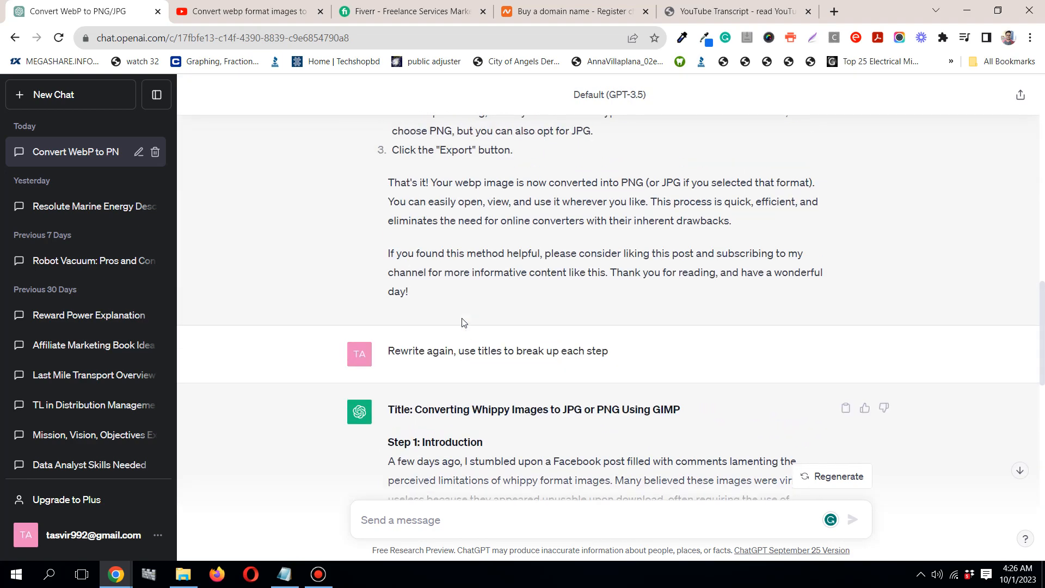
{"action": "scroll", "coordinate": [463, 320], "scroll_direction": "down", "scroll_amount": 3}
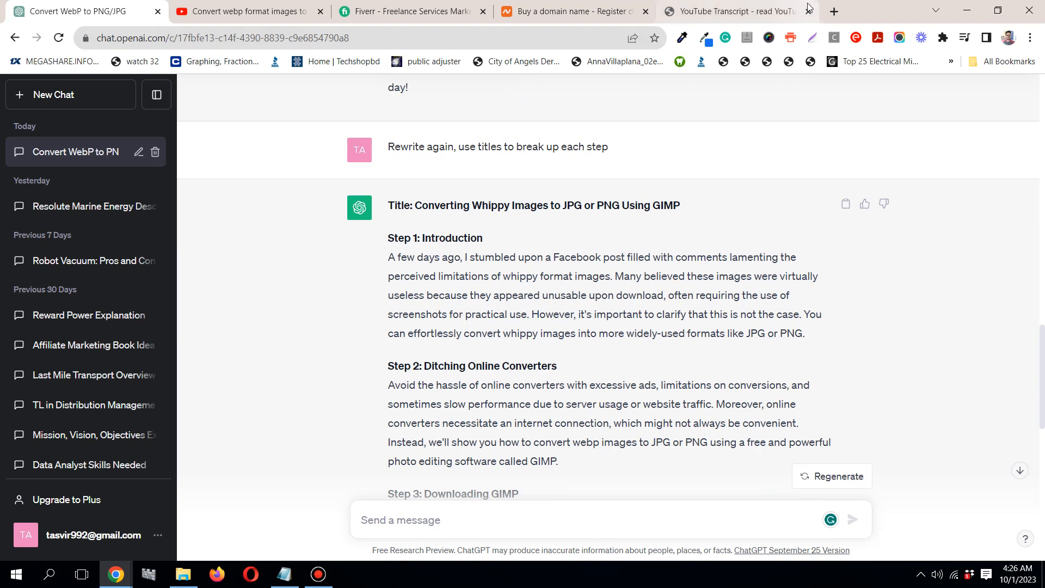
Open the WordPress login page of tasvirwebsolutions.com in a new tab and log in with the saved credentials
{"action": "left_click", "coordinate": [835, 11]}
{"action": "left_click", "coordinate": [590, 34]}
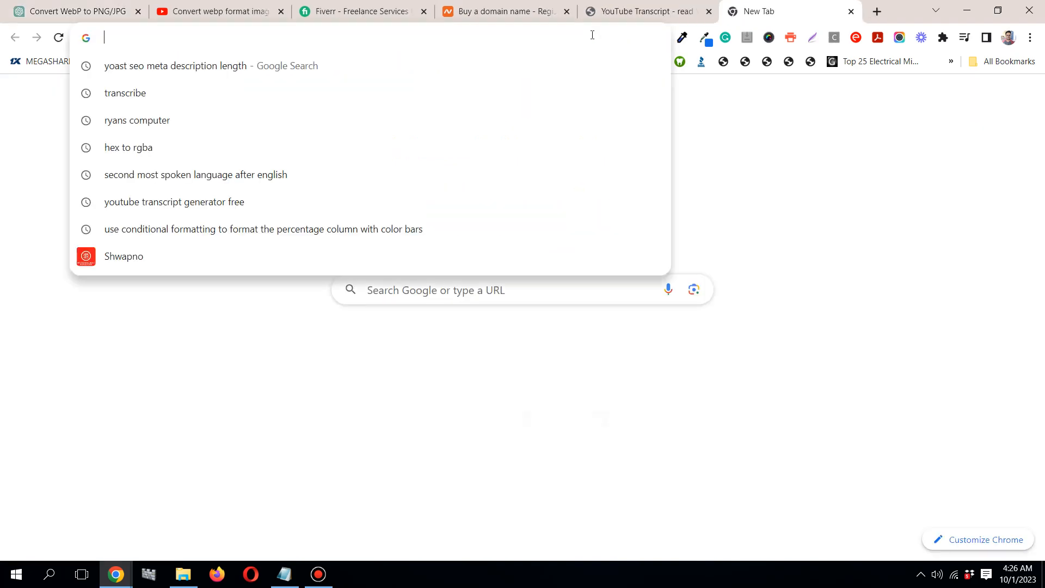
{"action": "type", "text": "tas"}
{"action": "key", "text": "Right"}
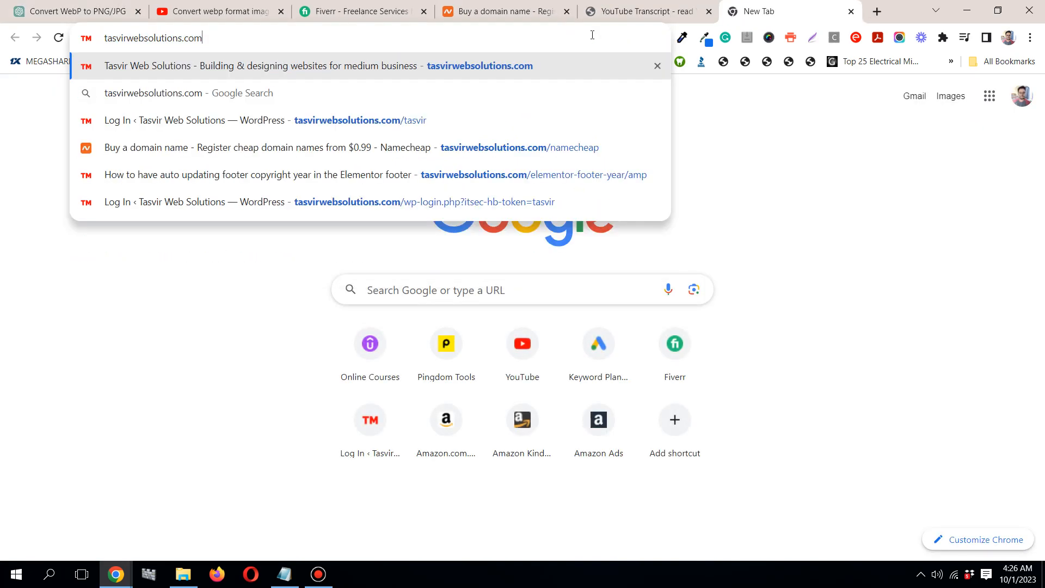
{"action": "type", "text": "/"}
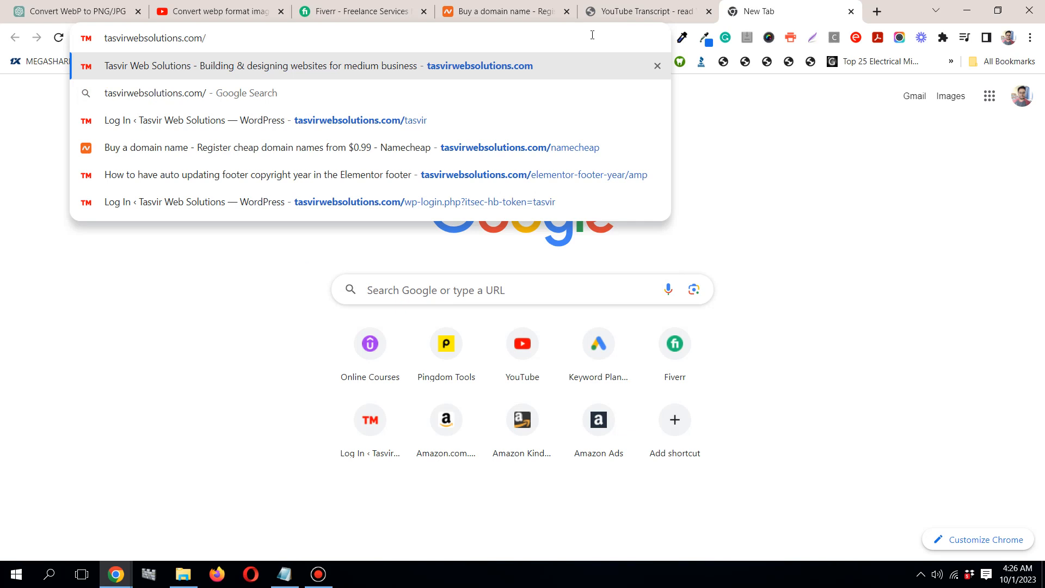
{"action": "type", "text": "t"}
{"action": "key", "text": "Return"}
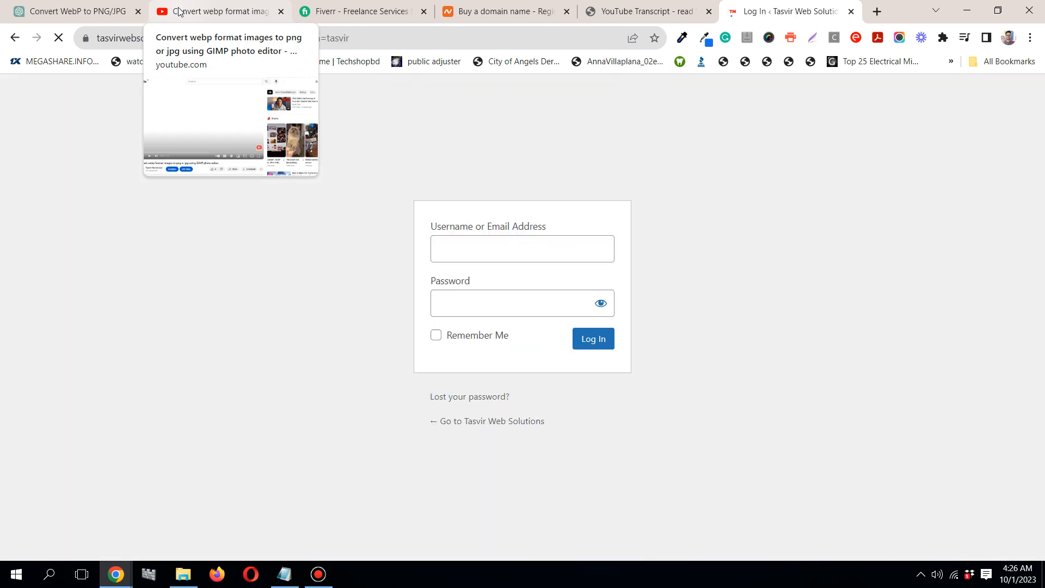
{"action": "left_click", "coordinate": [603, 347]}
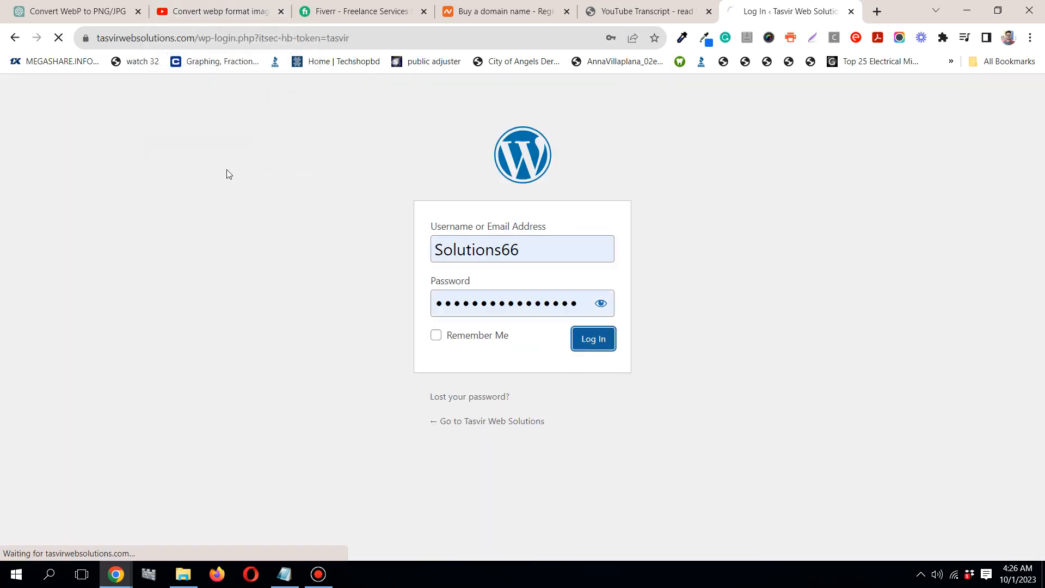
Open the list of all posts from the WordPress dashboard and start a new post
{"action": "left_click", "coordinate": [187, 17]}
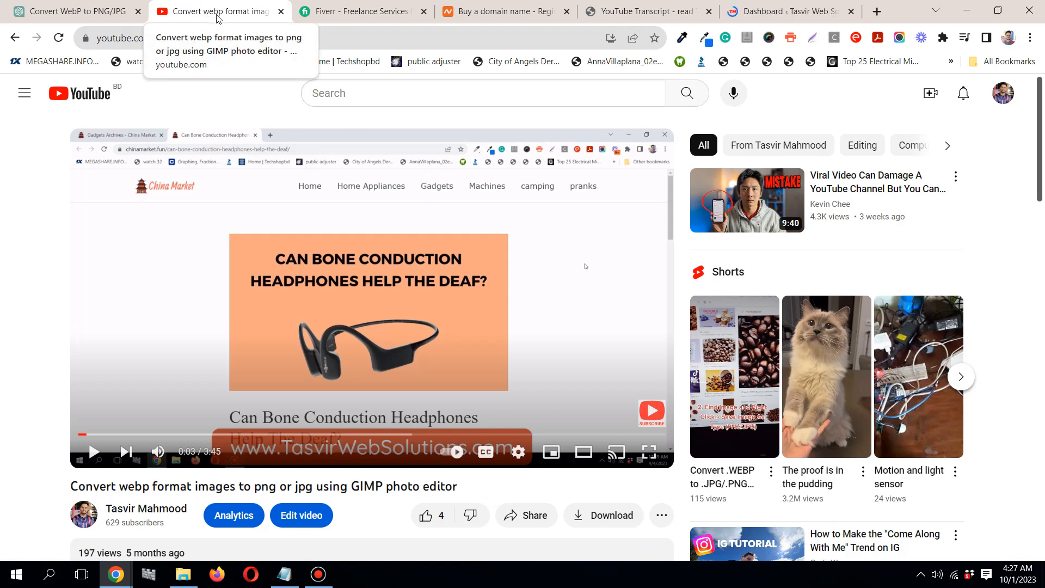
{"action": "left_click", "coordinate": [760, 15]}
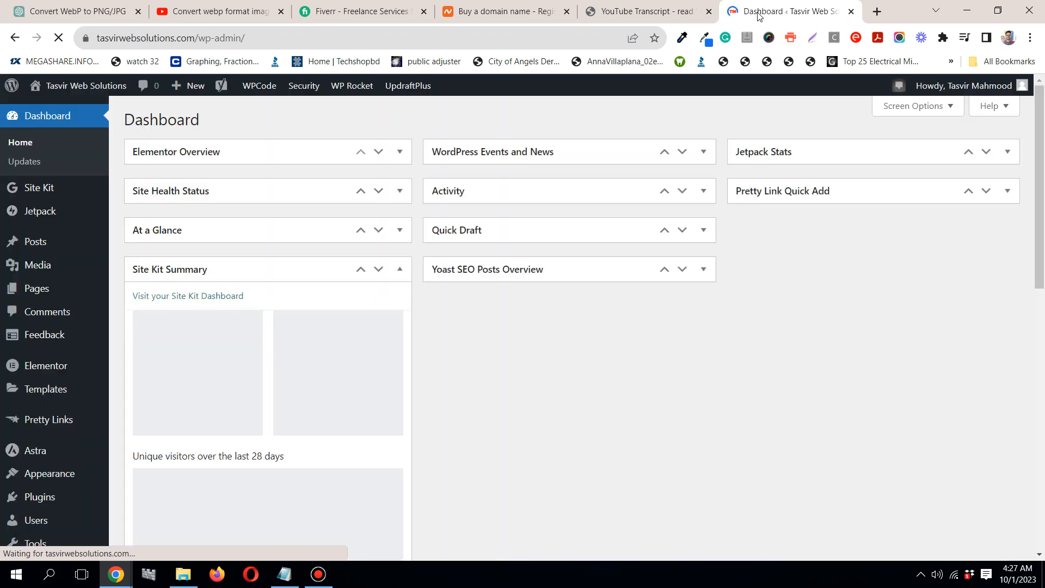
{"action": "mouse_move", "coordinate": [38, 241]}
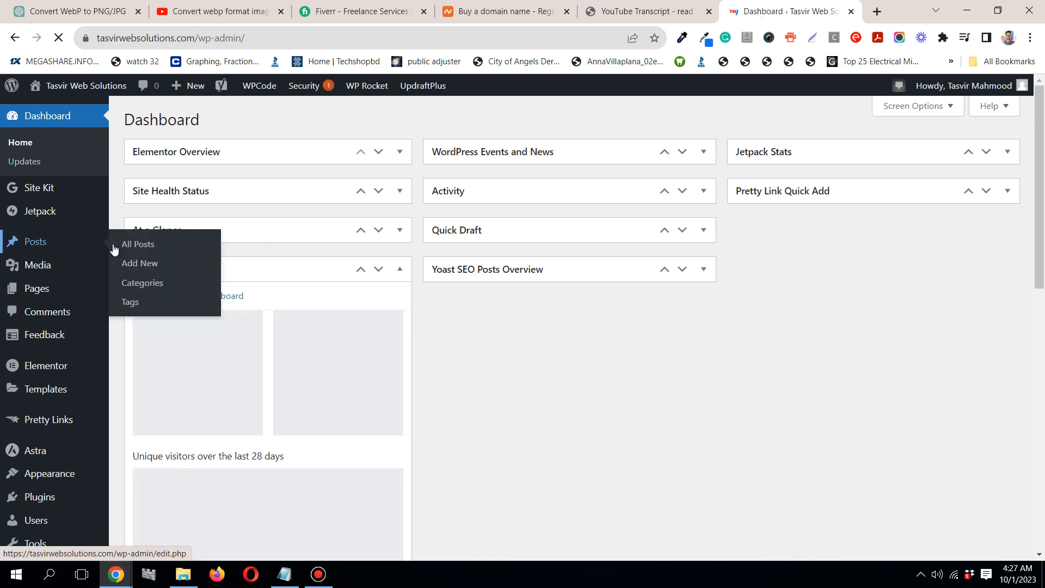
{"action": "left_click", "coordinate": [142, 246]}
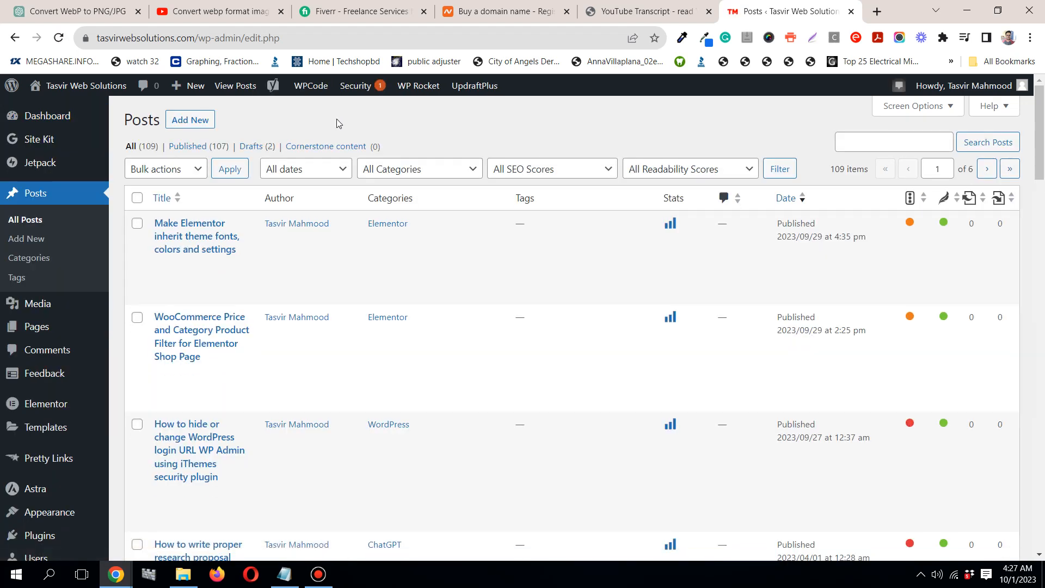
{"action": "left_click", "coordinate": [205, 129]}
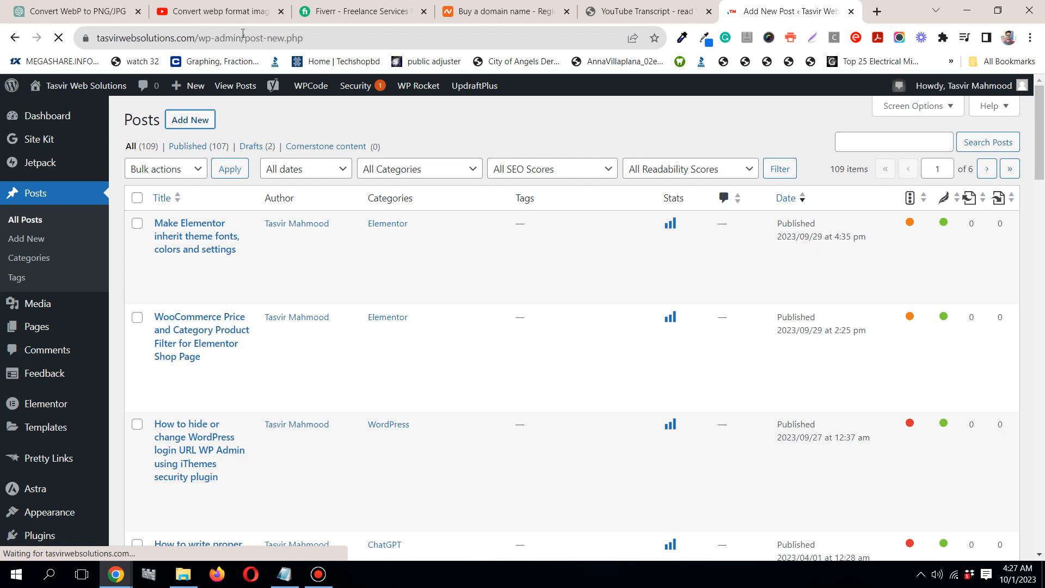
{"action": "left_click", "coordinate": [232, 17]}
{"action": "scroll", "coordinate": [2, 506], "scroll_direction": "down", "scroll_amount": 3}
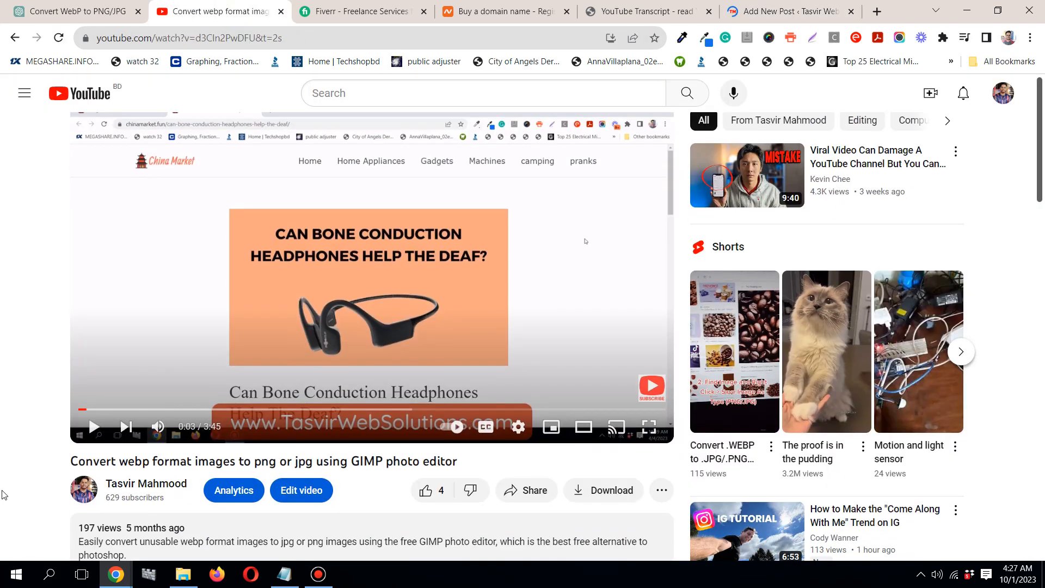
{"action": "scroll", "coordinate": [5, 494], "scroll_direction": "up", "scroll_amount": 3}
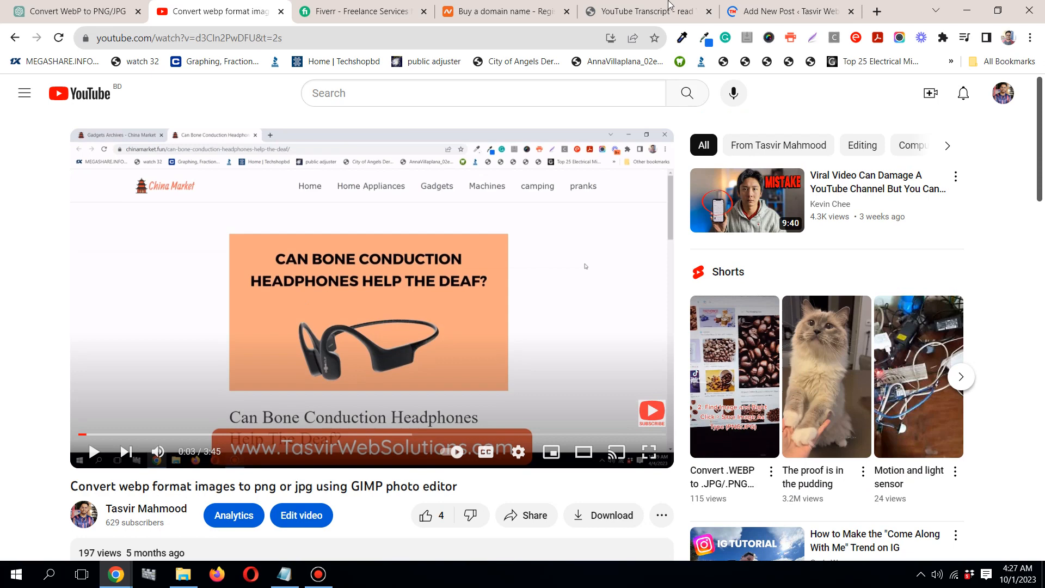
{"action": "left_click", "coordinate": [751, 12]}
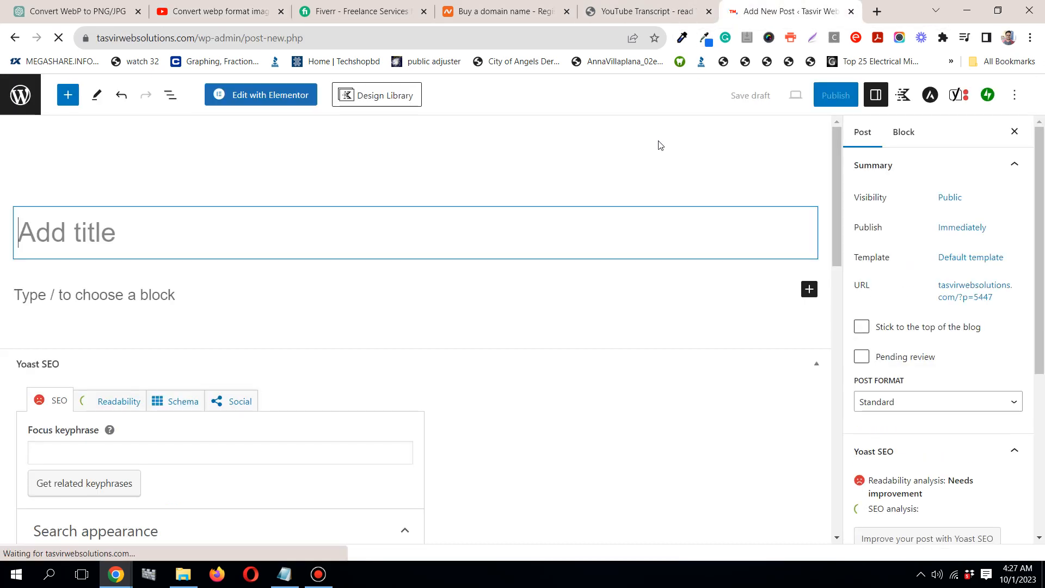
Copy the title "Convert webp format images to png or jpg using GIMP photo editor" from the YouTube video page
{"action": "left_click", "coordinate": [253, 8]}
{"action": "scroll", "coordinate": [72, 424], "scroll_direction": "down", "scroll_amount": 2}
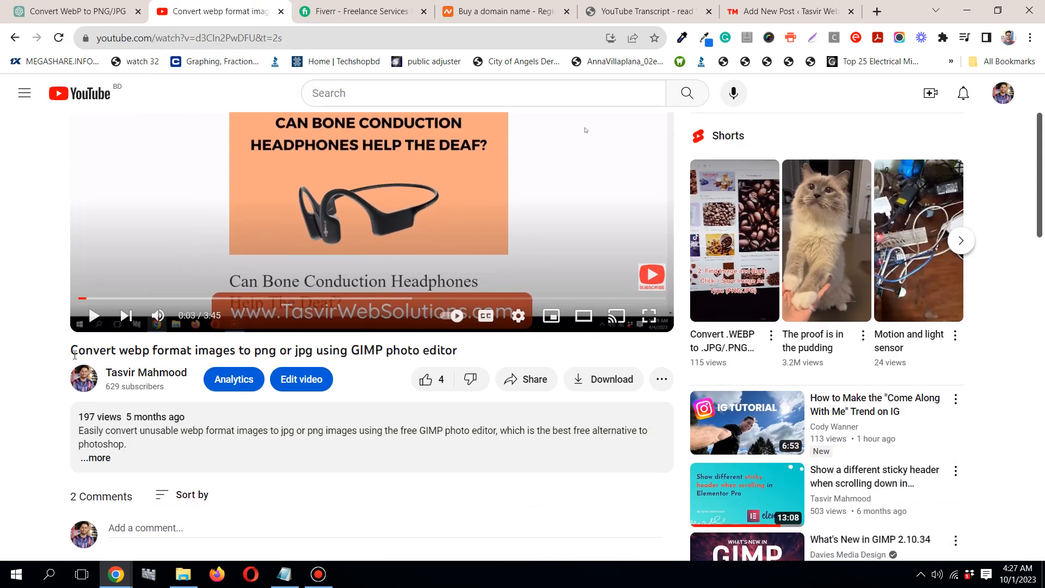
{"action": "left_click_drag", "start_coordinate": [72, 351], "coordinate": [465, 350]}
{"action": "right_click", "coordinate": [434, 351]}
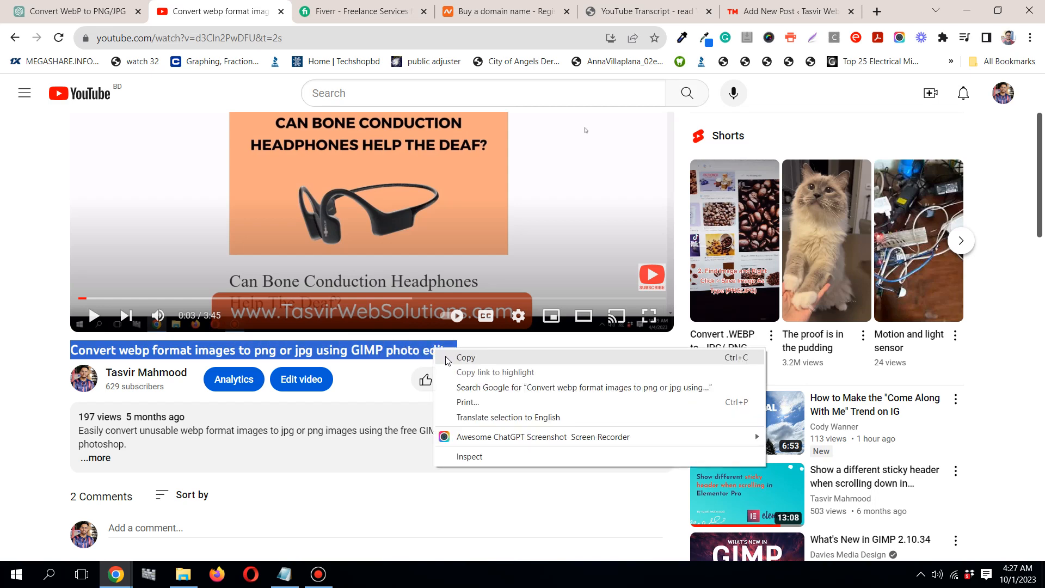
{"action": "left_click", "coordinate": [447, 357]}
{"action": "scroll", "coordinate": [3, 348], "scroll_direction": "up", "scroll_amount": 3}
{"action": "left_click", "coordinate": [3, 347]}
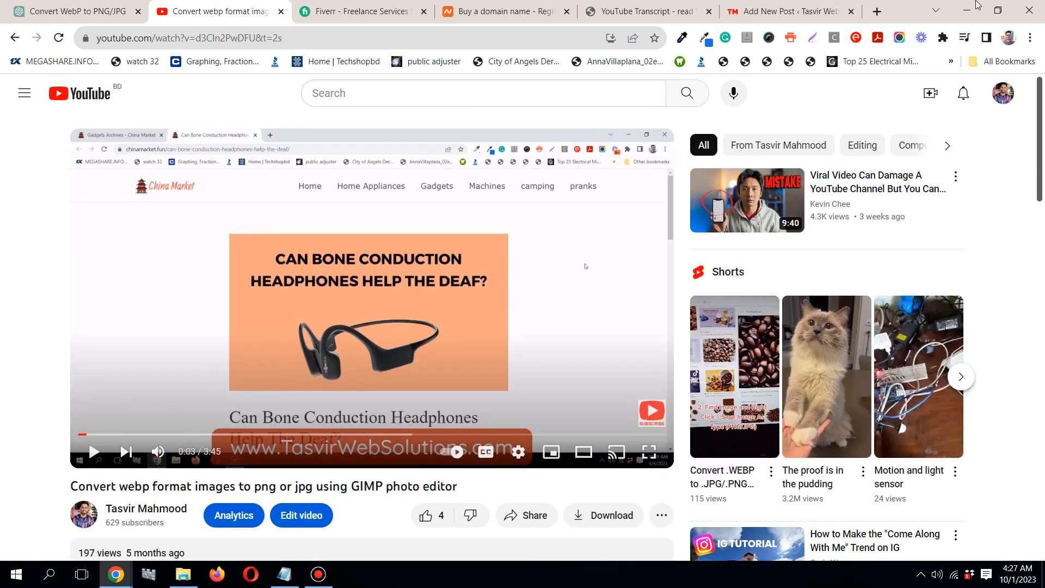
Paste the copied video title as the title of the new WordPress post and save the post as a draft
{"action": "left_click", "coordinate": [790, 11]}
{"action": "left_click", "coordinate": [312, 233]}
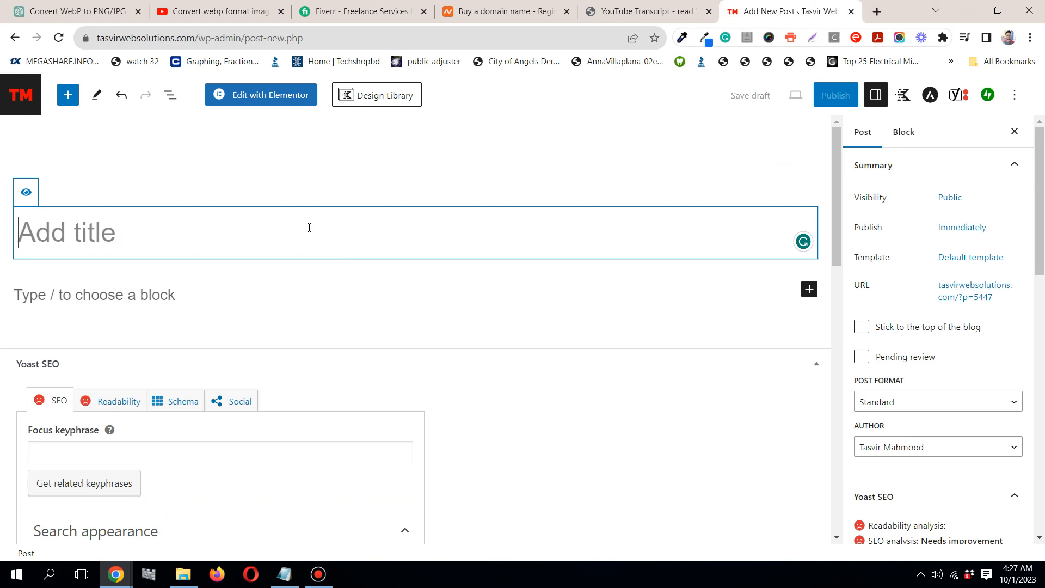
{"action": "right_click", "coordinate": [312, 233]}
{"action": "left_click", "coordinate": [387, 316]}
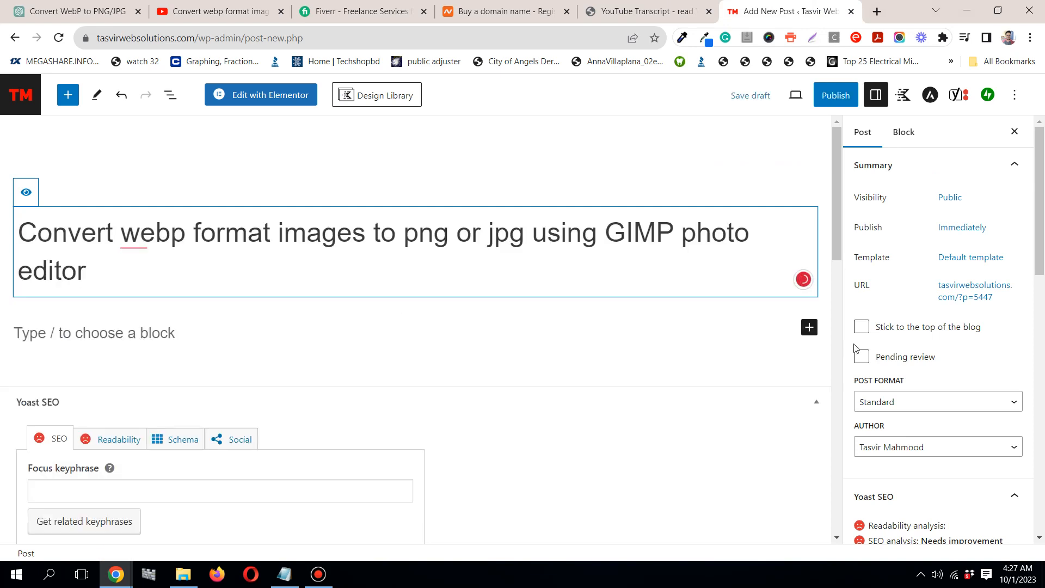
{"action": "left_click", "coordinate": [754, 98]}
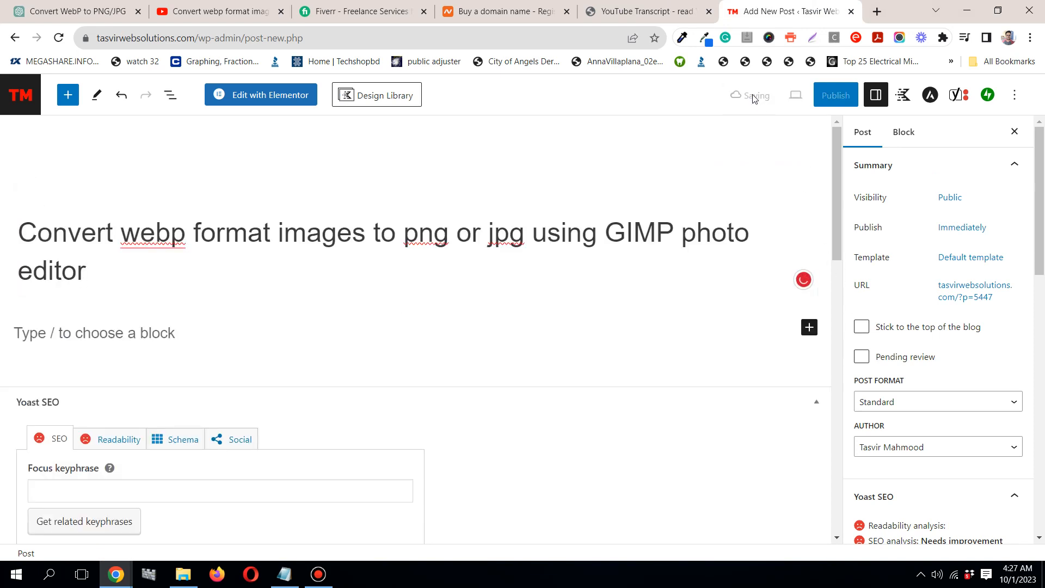
{"action": "scroll", "coordinate": [896, 305], "scroll_direction": "down", "scroll_amount": 6}
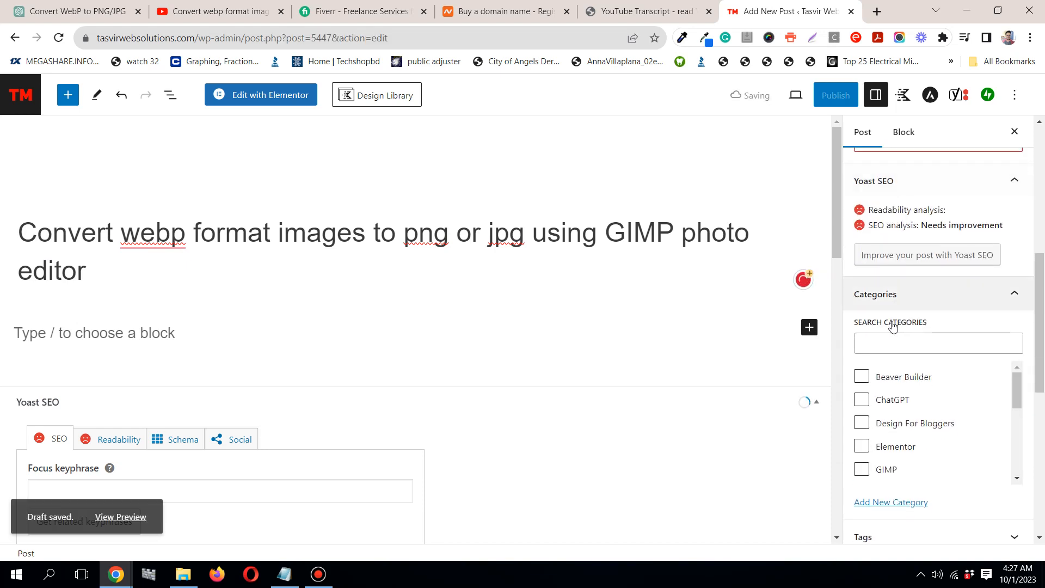
Assign the post to the GIMP category and save the draft
{"action": "scroll", "coordinate": [895, 424], "scroll_direction": "down", "scroll_amount": 1}
{"action": "scroll", "coordinate": [894, 427], "scroll_direction": "down", "scroll_amount": 2}
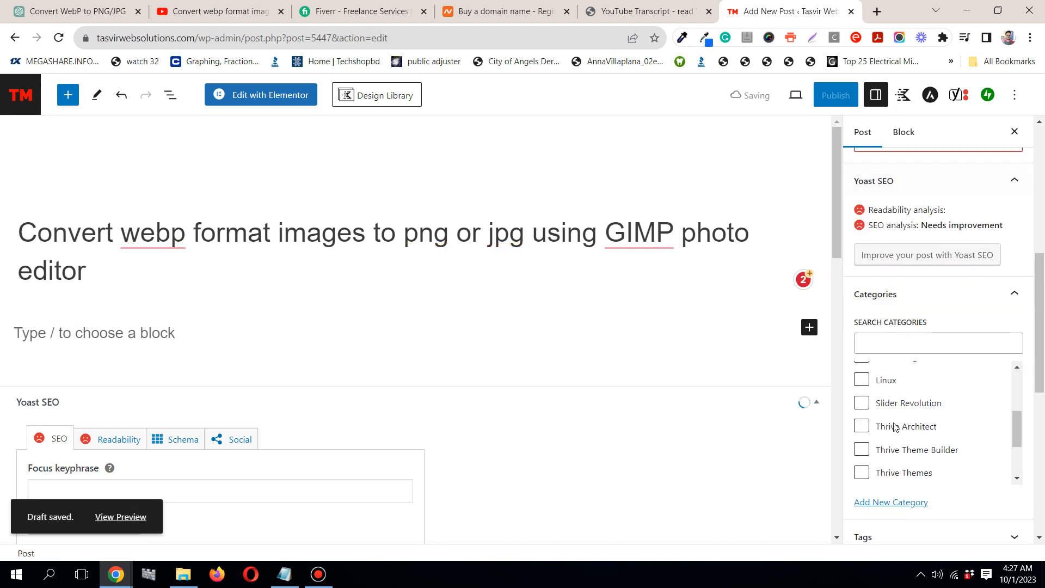
{"action": "scroll", "coordinate": [895, 428], "scroll_direction": "up", "scroll_amount": 1}
{"action": "left_click", "coordinate": [862, 403]}
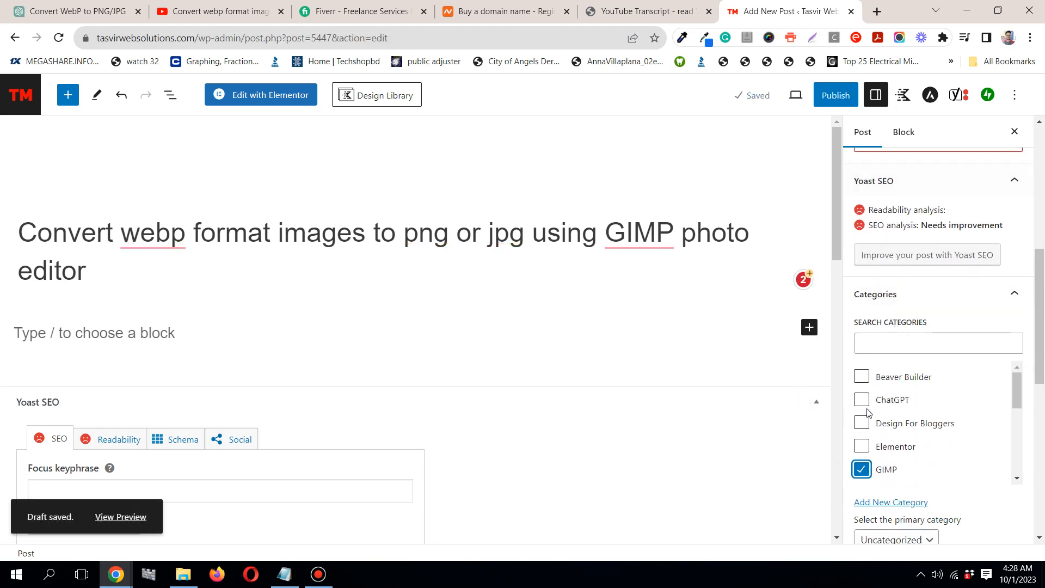
{"action": "scroll", "coordinate": [865, 414], "scroll_direction": "up", "scroll_amount": 1}
{"action": "scroll", "coordinate": [877, 424], "scroll_direction": "down", "scroll_amount": 5}
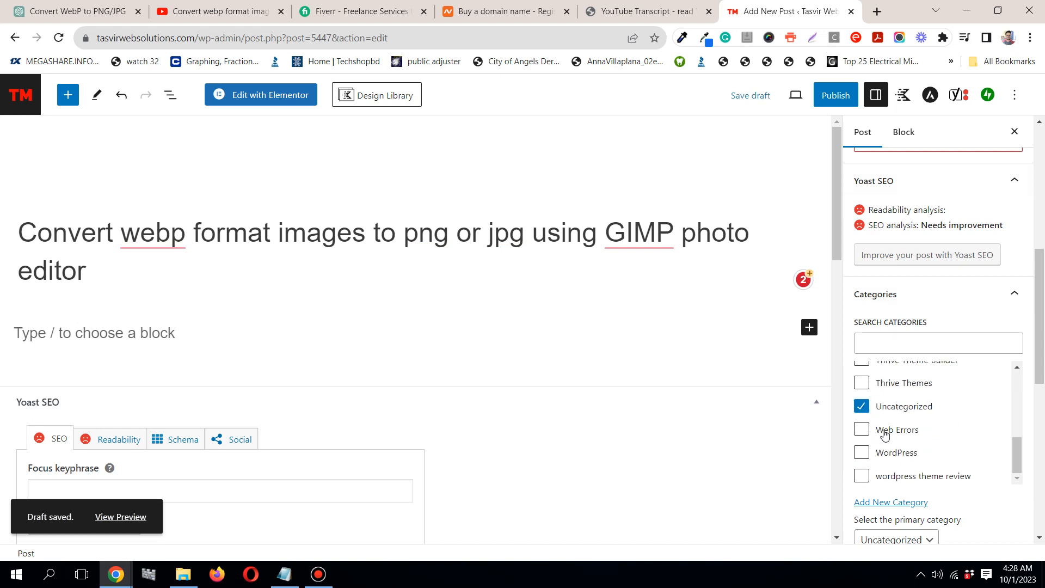
{"action": "scroll", "coordinate": [920, 418], "scroll_direction": "down", "scroll_amount": 5}
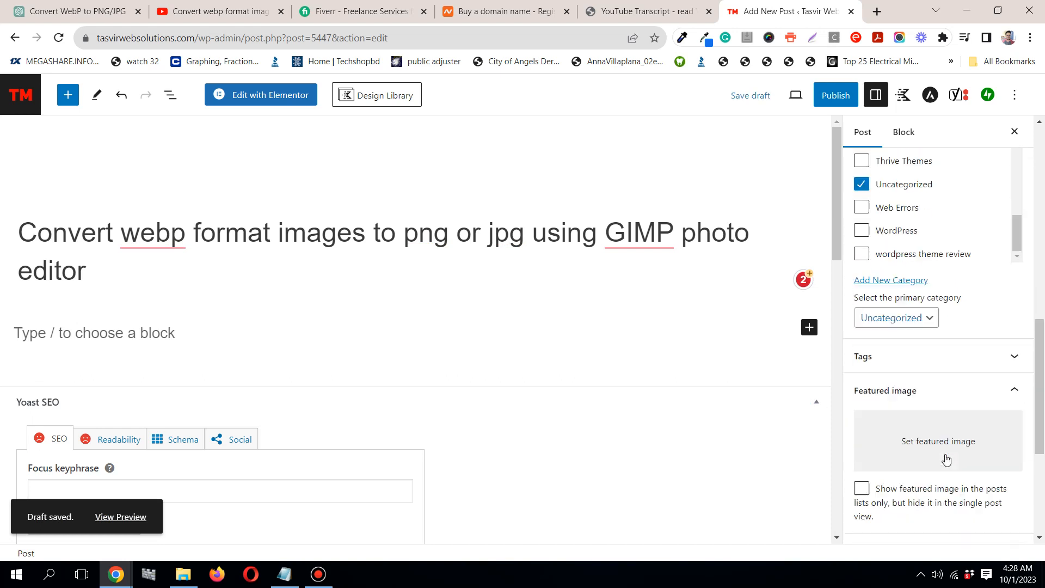
{"action": "left_click", "coordinate": [764, 98]}
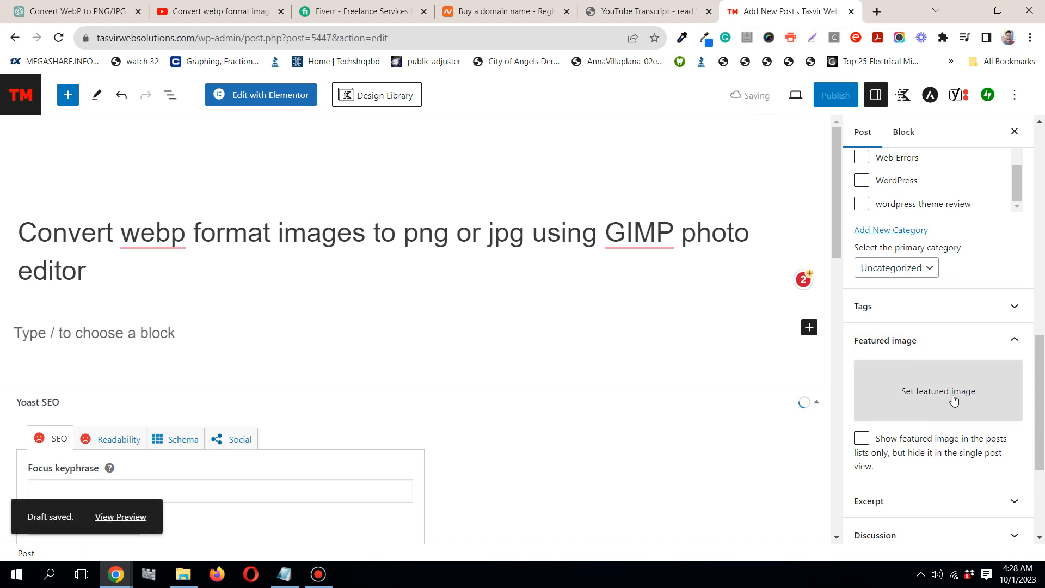
In File Explorer, open the "Convert webp format images to png or jpg using GIMP photo editor" folder under Desktop > Youtube videos and select the PNG thumbnail
{"action": "left_click", "coordinate": [183, 575]}
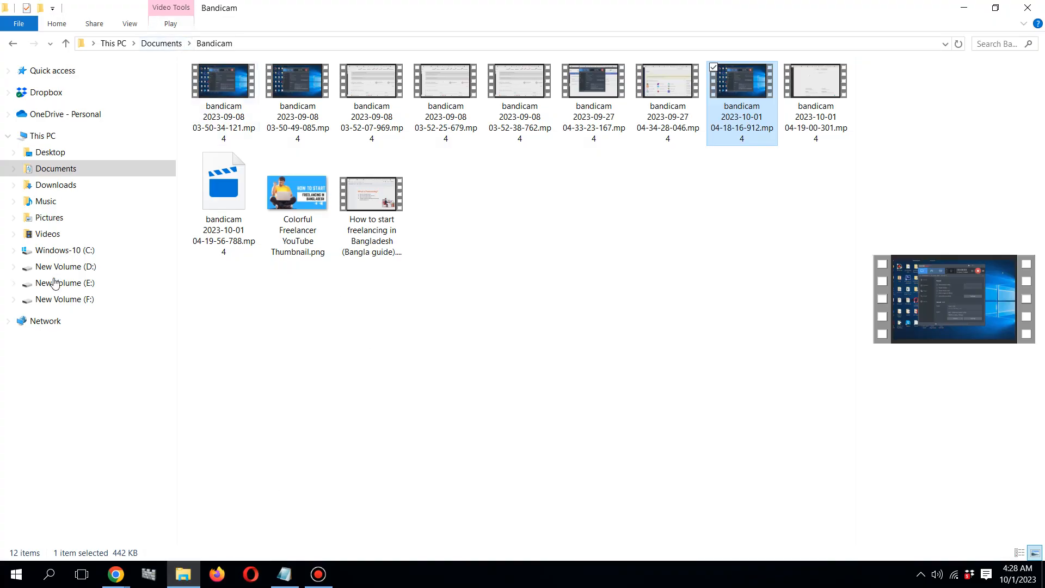
{"action": "left_click", "coordinate": [73, 155]}
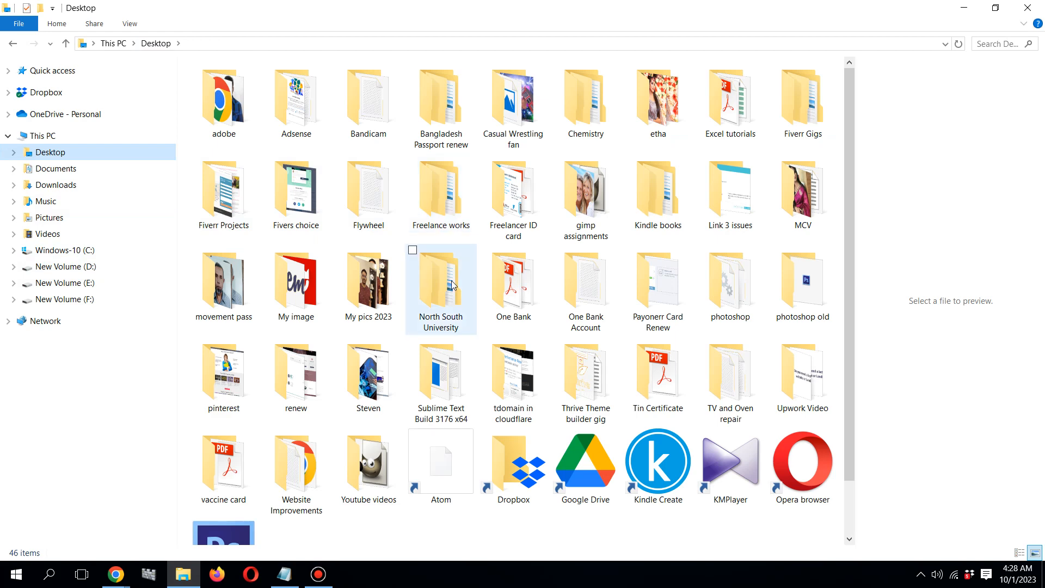
{"action": "double_click", "coordinate": [393, 460]}
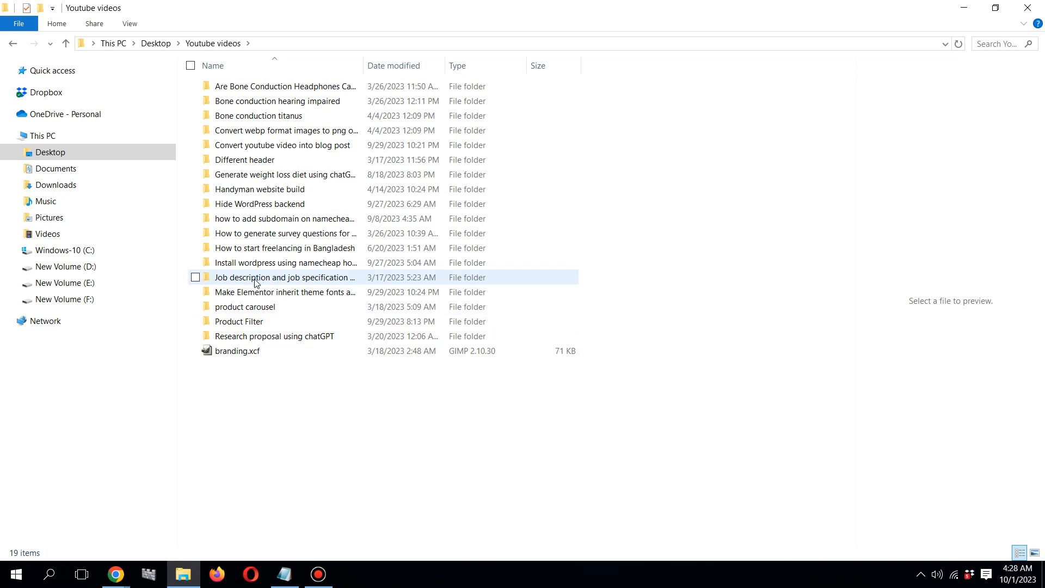
{"action": "left_click", "coordinate": [273, 130]}
{"action": "double_click", "coordinate": [274, 130]}
{"action": "left_click", "coordinate": [385, 128]}
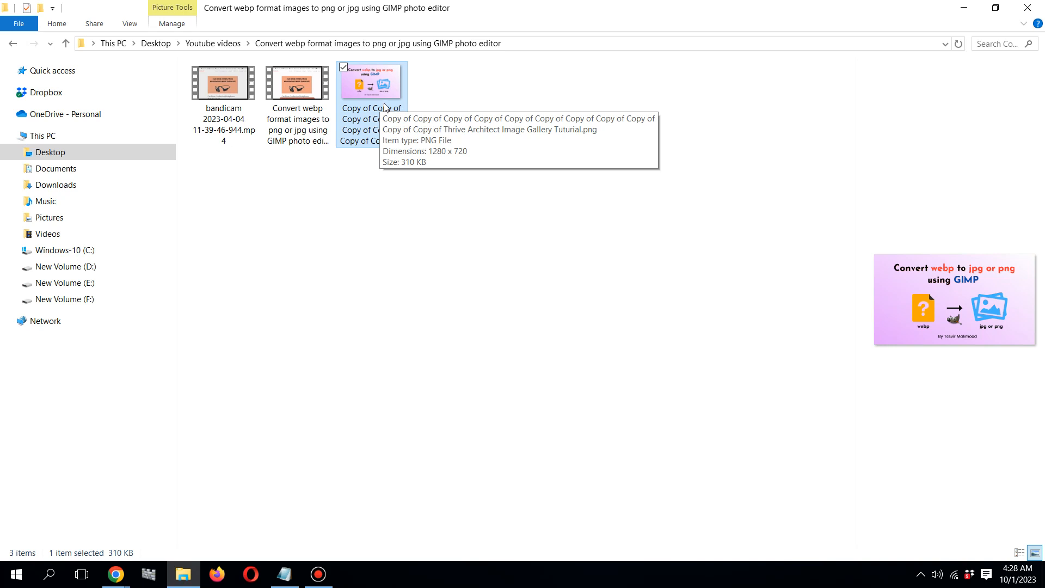
Open the selected PNG thumbnail in GIMP
{"action": "double_click", "coordinate": [383, 106]}
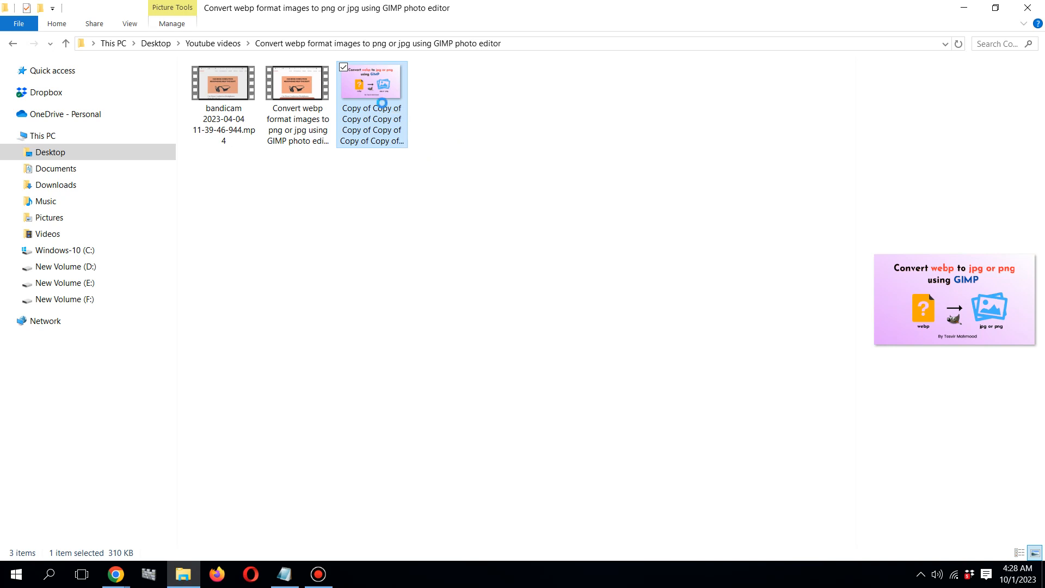
{"action": "right_click", "coordinate": [383, 106]}
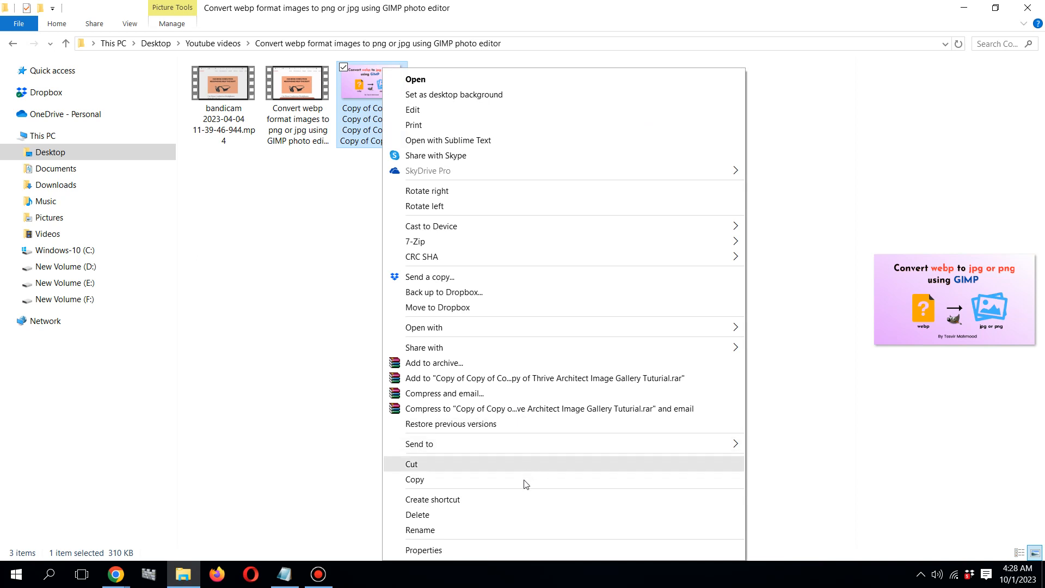
{"action": "mouse_move", "coordinate": [685, 341]}
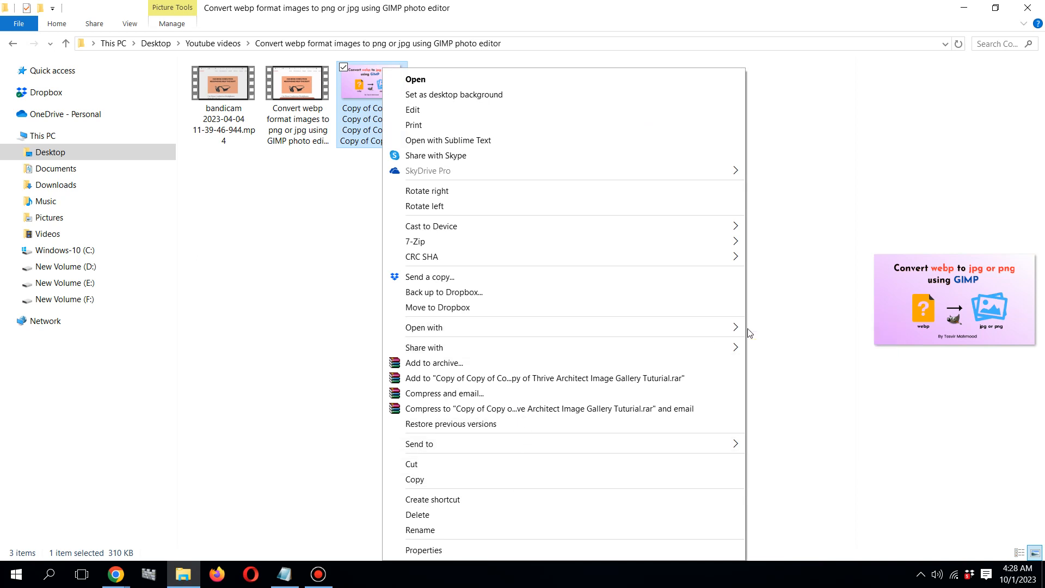
{"action": "left_click", "coordinate": [787, 358]}
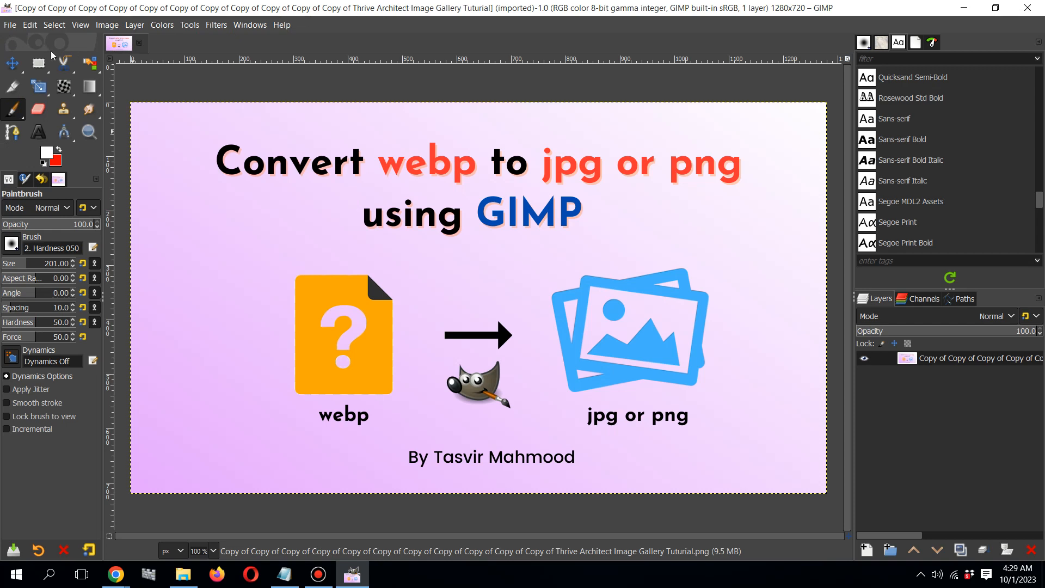
Start exporting the image and name the export file thumbnail.png
{"action": "left_click", "coordinate": [10, 25]}
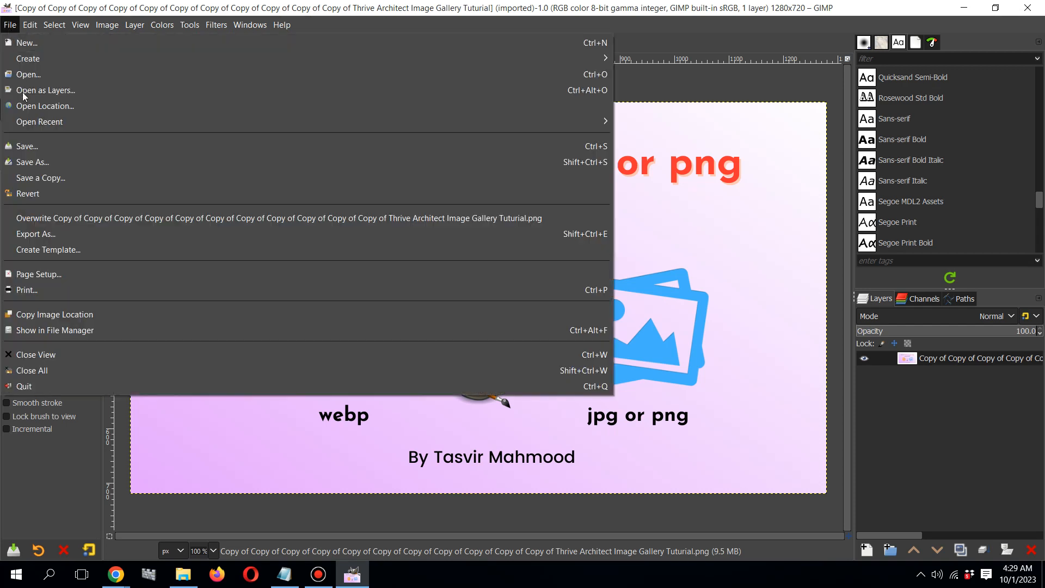
{"action": "left_click", "coordinate": [42, 233]}
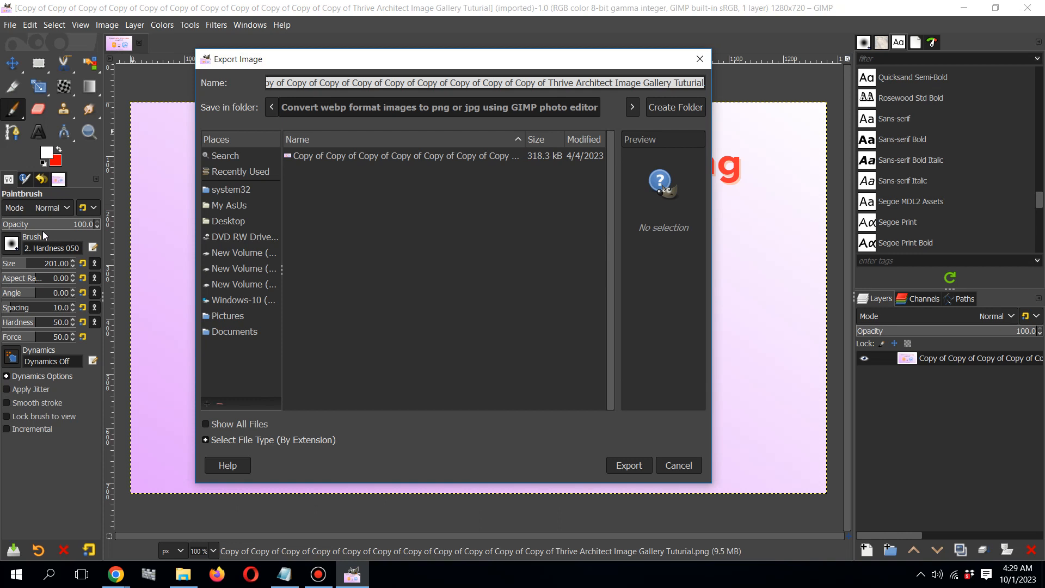
{"action": "type", "text": "th"}
{"action": "type", "text": "umn.png"}
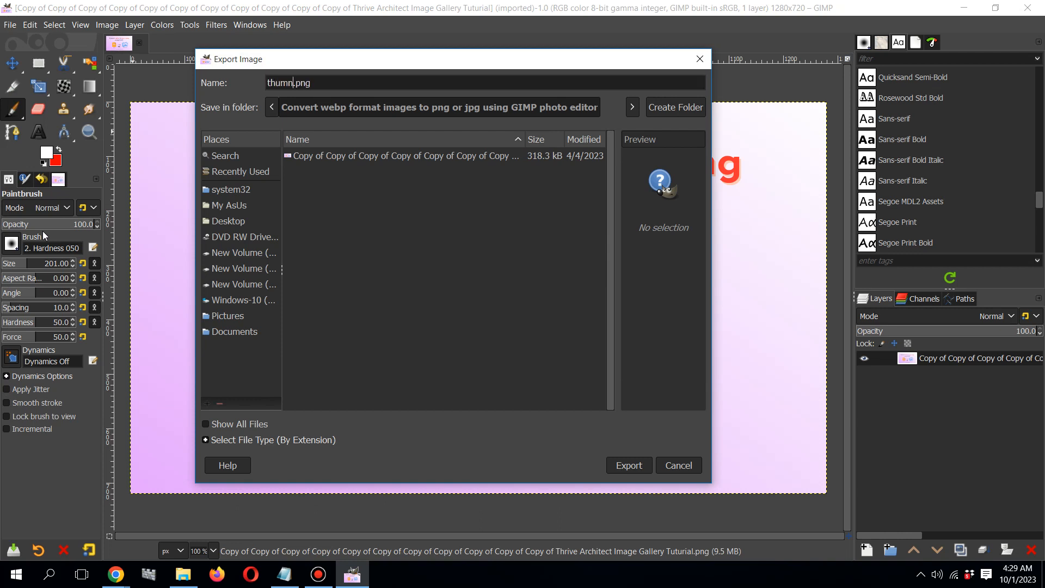
{"action": "key", "text": "BackSpace"}
{"action": "type", "text": "bnail"}
Change the export file type to WebP image and export thumbnail.webp with an image quality of 85
{"action": "left_click", "coordinate": [215, 439]}
{"action": "scroll", "coordinate": [230, 419], "scroll_direction": "down", "scroll_amount": 5}
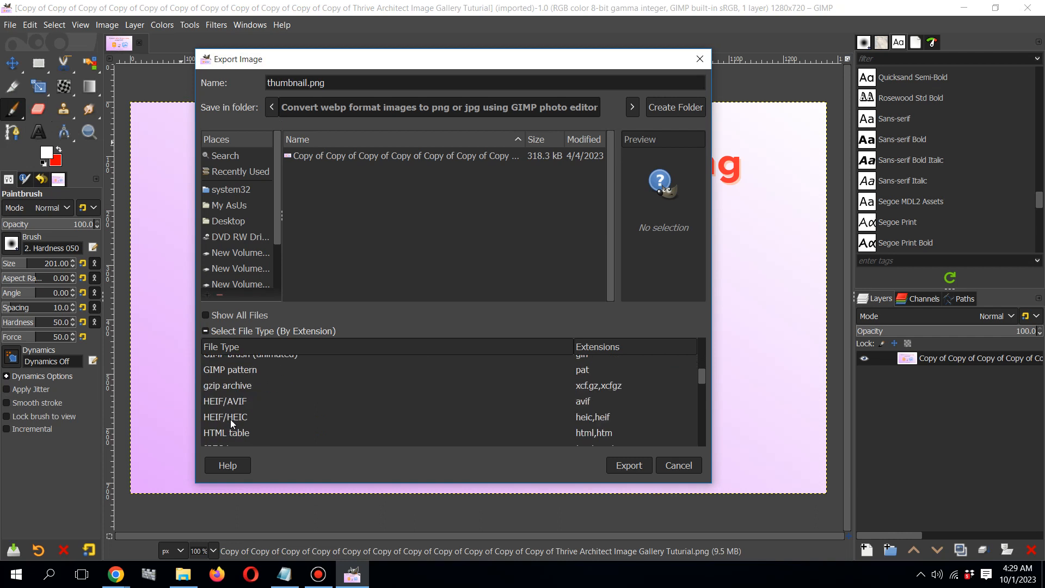
{"action": "scroll", "coordinate": [230, 420], "scroll_direction": "down", "scroll_amount": 8}
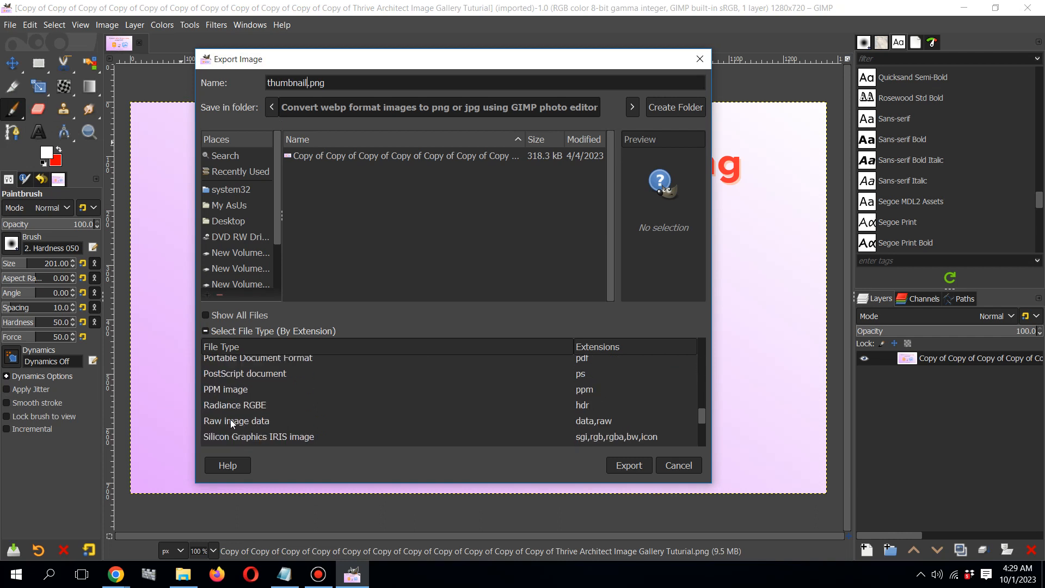
{"action": "scroll", "coordinate": [230, 420], "scroll_direction": "down", "scroll_amount": 3}
{"action": "left_click", "coordinate": [233, 400]}
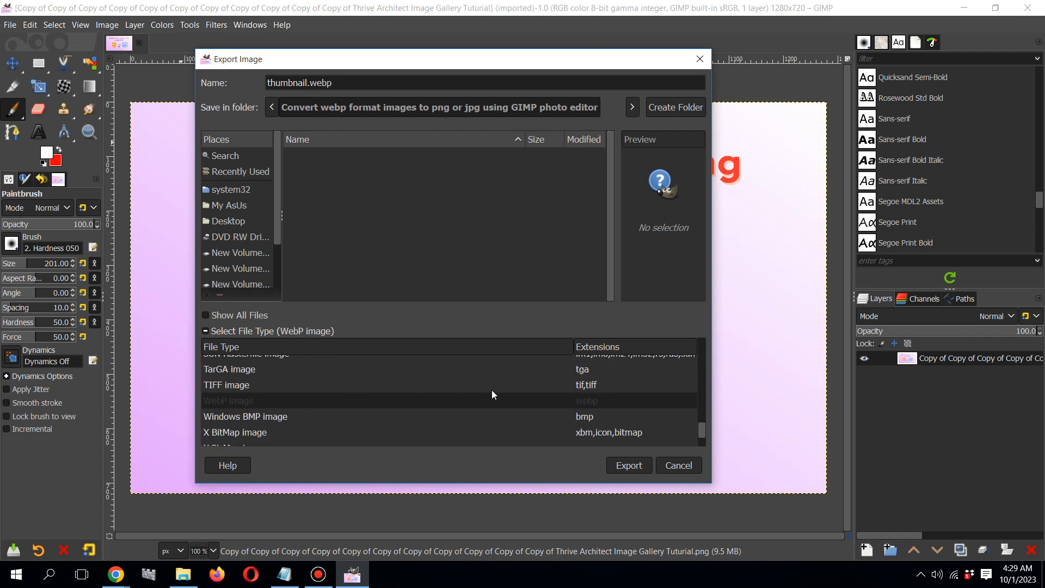
{"action": "left_click", "coordinate": [637, 468]}
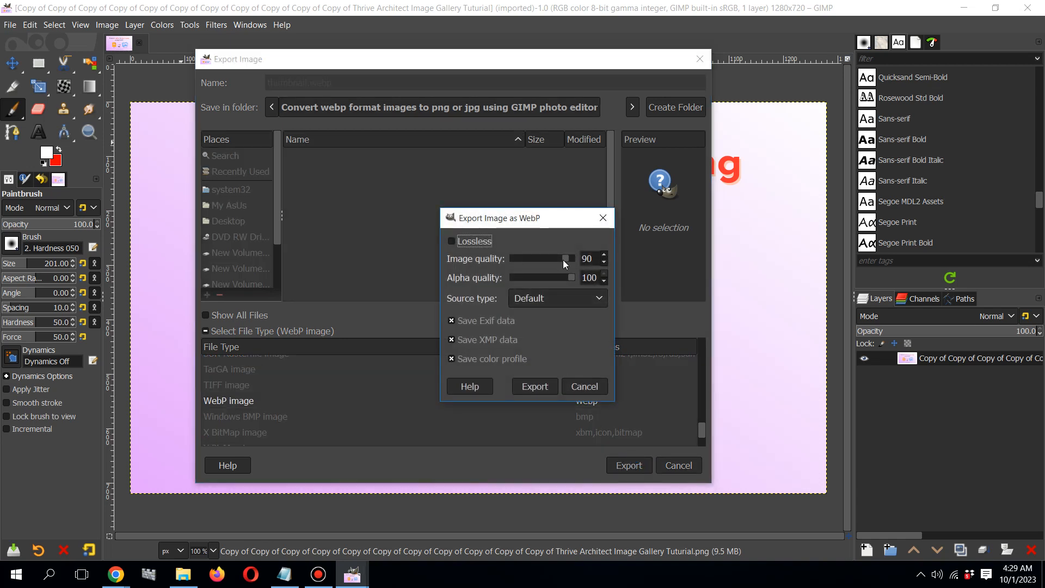
{"action": "left_click_drag", "start_coordinate": [564, 257], "coordinate": [561, 257]}
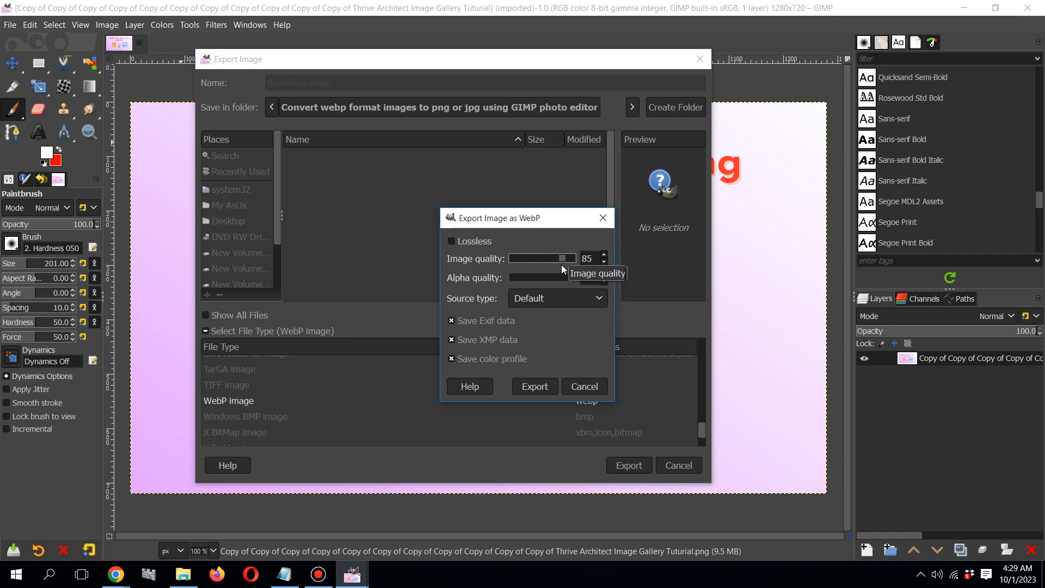
{"action": "left_click", "coordinate": [535, 386]}
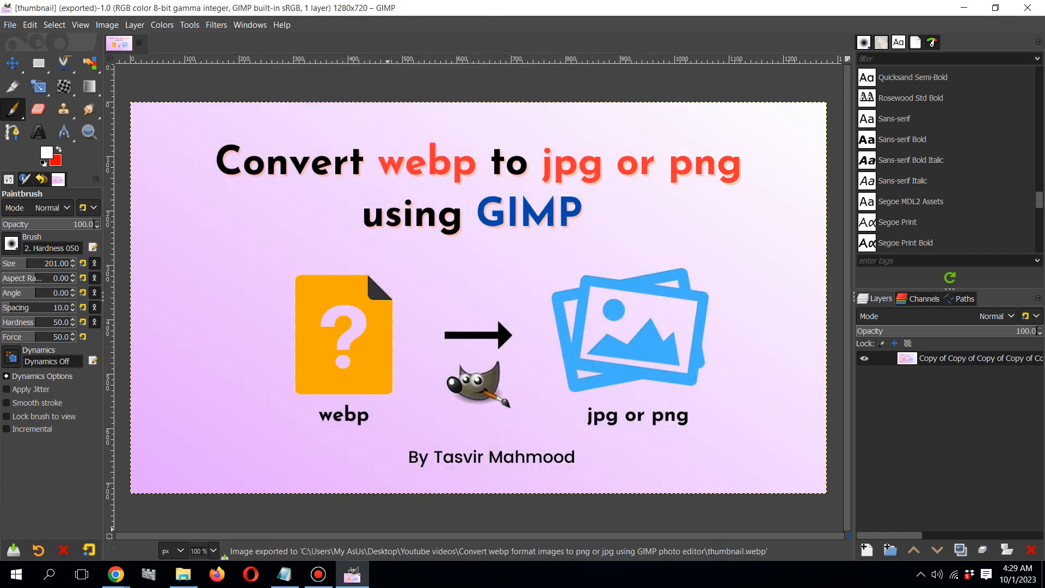
Check the file size of thumbnail.webp in its file properties
{"action": "left_click", "coordinate": [183, 574]}
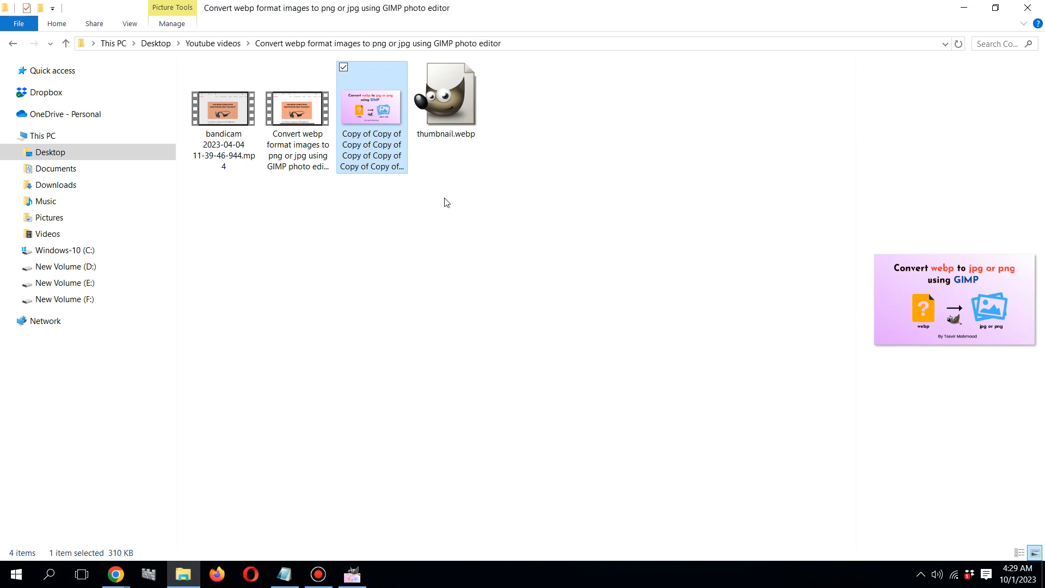
{"action": "left_click", "coordinate": [456, 99]}
{"action": "right_click", "coordinate": [456, 100]}
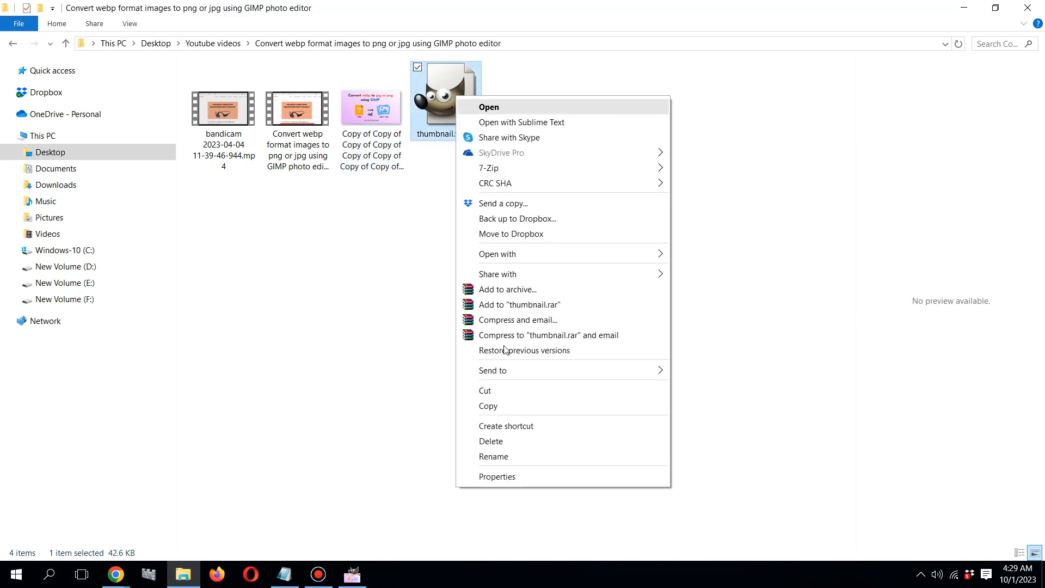
{"action": "left_click", "coordinate": [520, 481]}
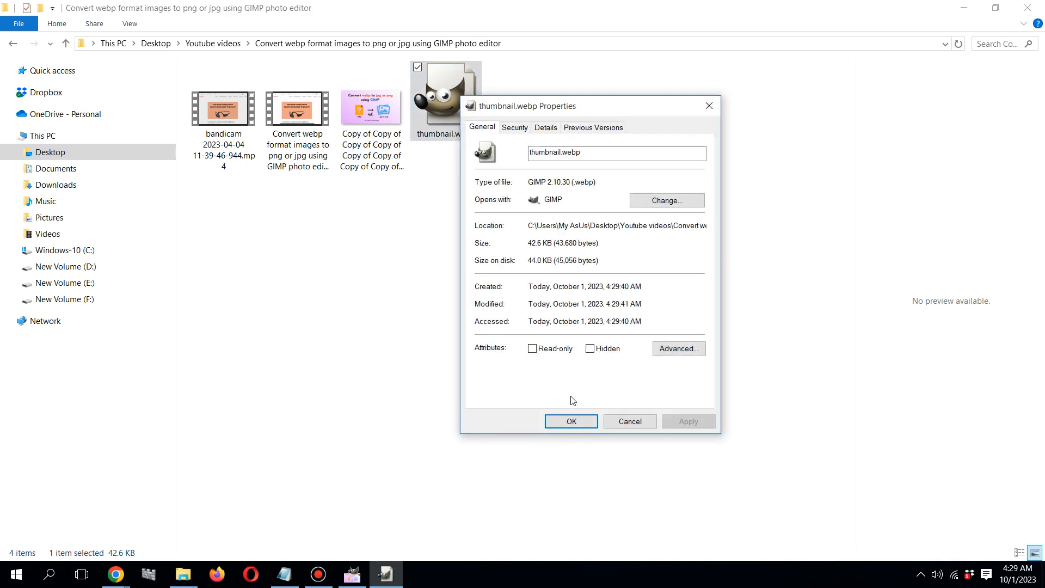
{"action": "left_click", "coordinate": [572, 421]}
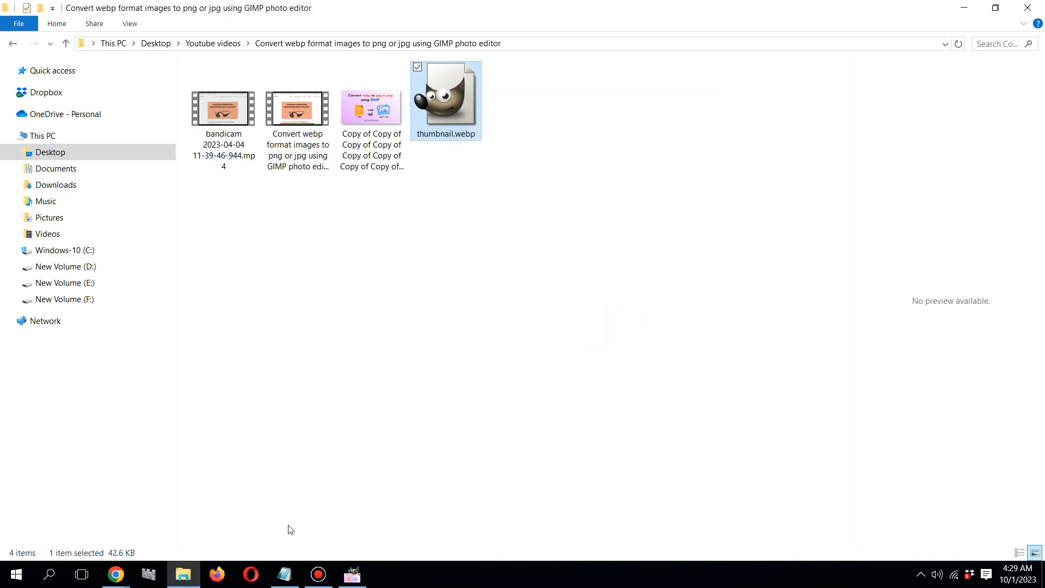
Return to the WordPress post editor in Chrome and copy the full post title
{"action": "mouse_move", "coordinate": [116, 575]}
{"action": "left_click", "coordinate": [92, 536]}
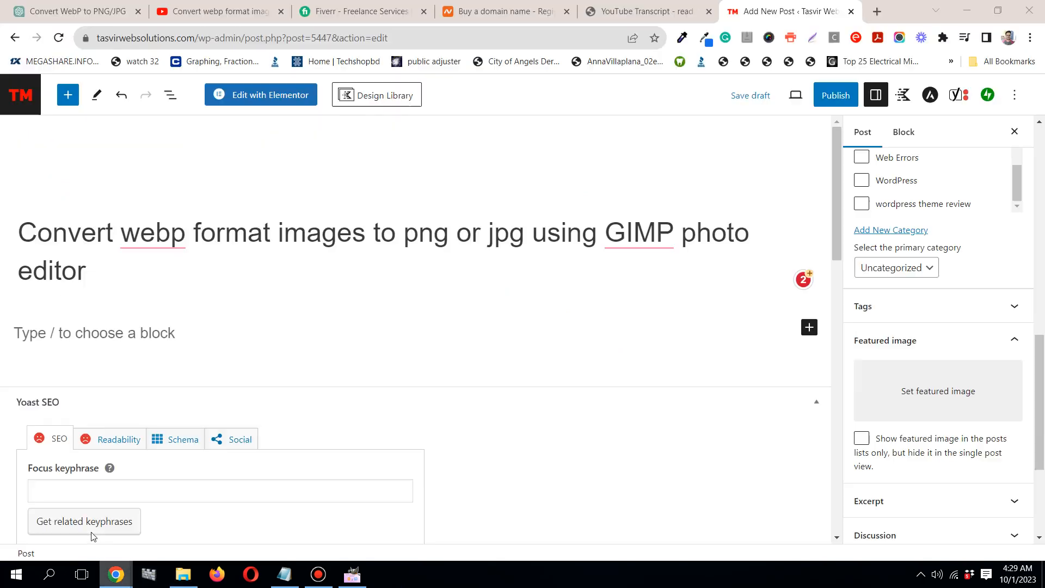
{"action": "triple_click", "coordinate": [473, 248]}
{"action": "right_click", "coordinate": [473, 248]}
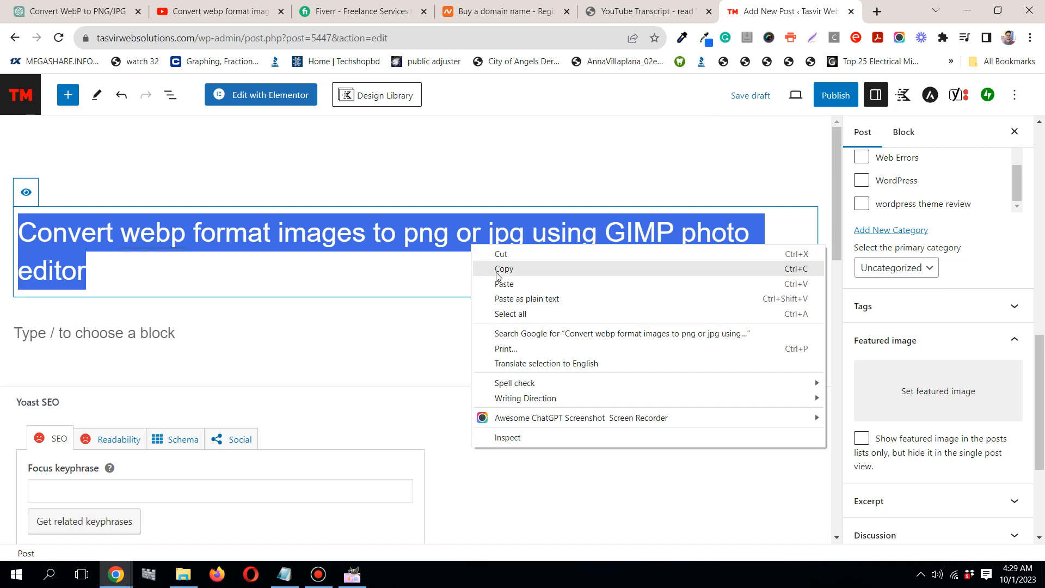
{"action": "left_click", "coordinate": [496, 270]}
{"action": "left_click", "coordinate": [500, 246]}
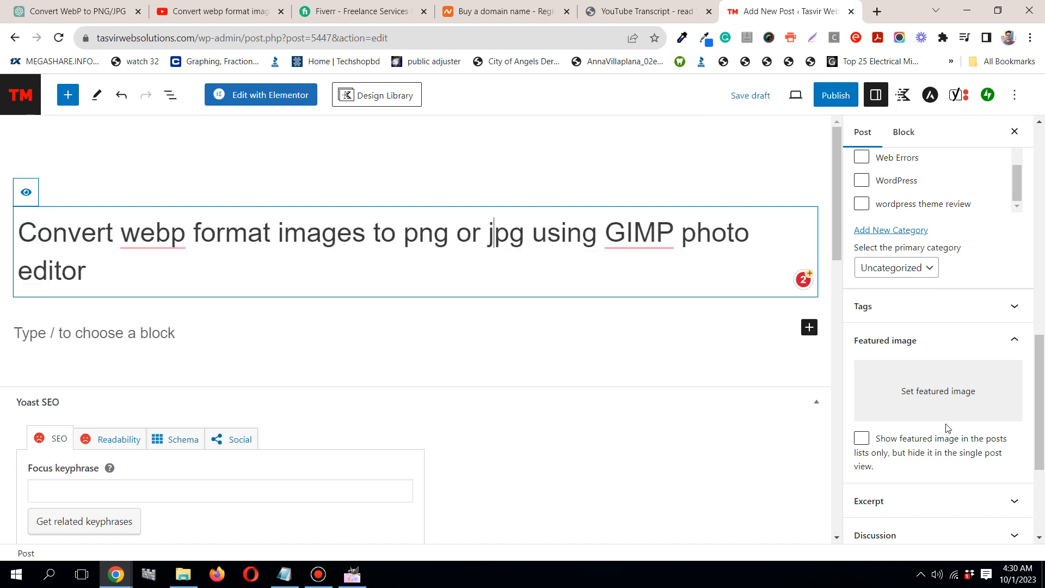
Open the featured image selection for the post and upload thumbnail.webp from File Explorer to the media library
{"action": "left_click", "coordinate": [948, 418]}
{"action": "left_click", "coordinate": [911, 452]}
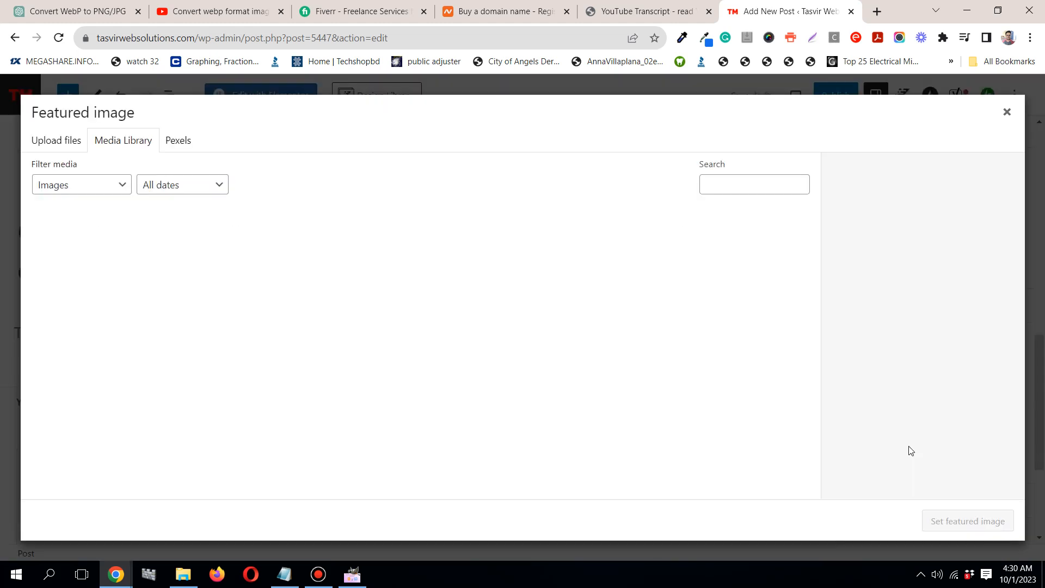
{"action": "left_click", "coordinate": [191, 584]}
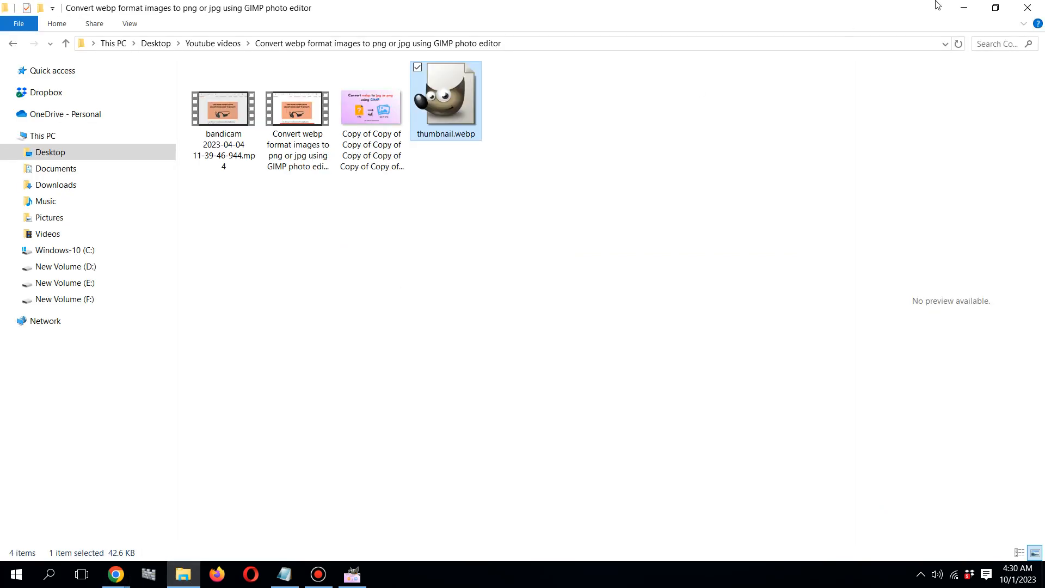
{"action": "left_click", "coordinate": [995, 8]}
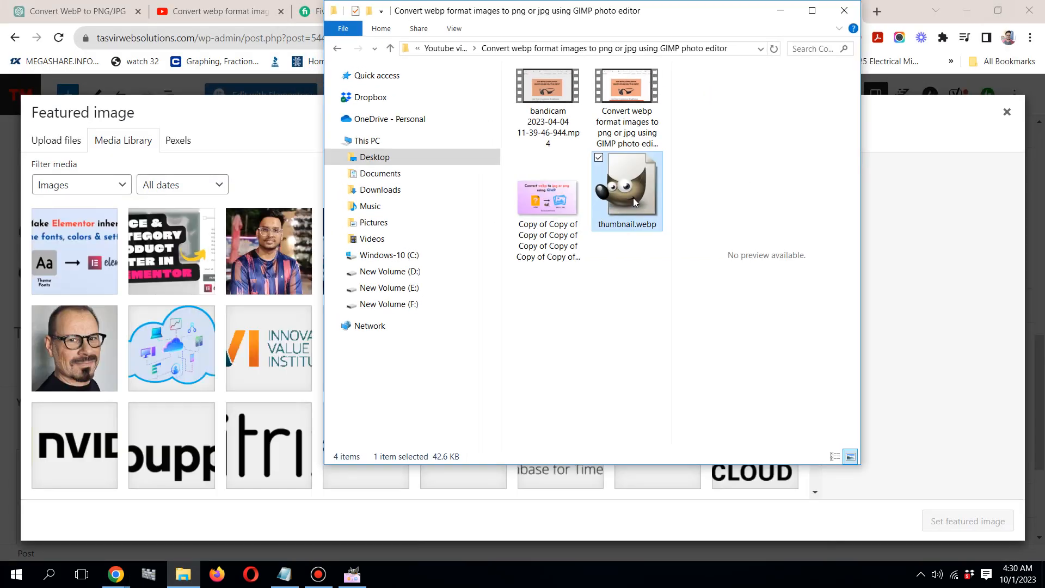
{"action": "left_click_drag", "start_coordinate": [630, 190], "coordinate": [258, 179]}
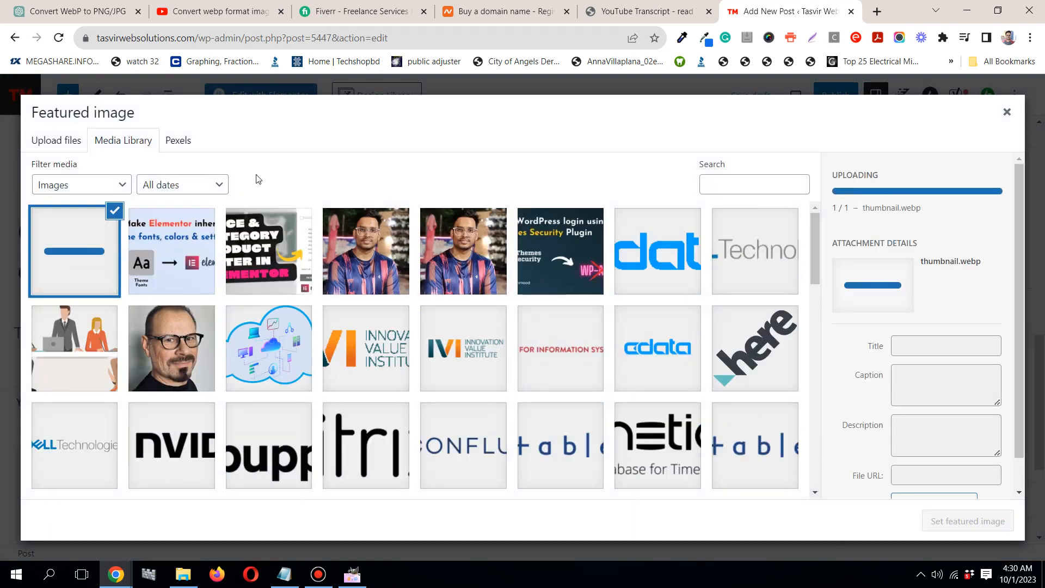
Paste the copied post title as the alt text of the uploaded thumbnail
{"action": "left_click", "coordinate": [905, 290]}
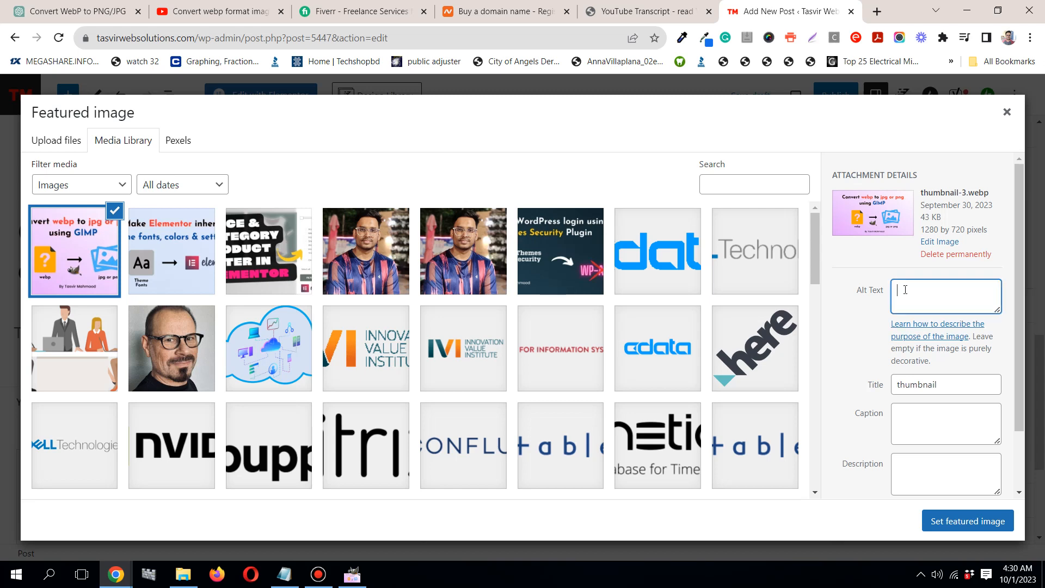
{"action": "right_click", "coordinate": [905, 290]}
{"action": "left_click", "coordinate": [843, 366]}
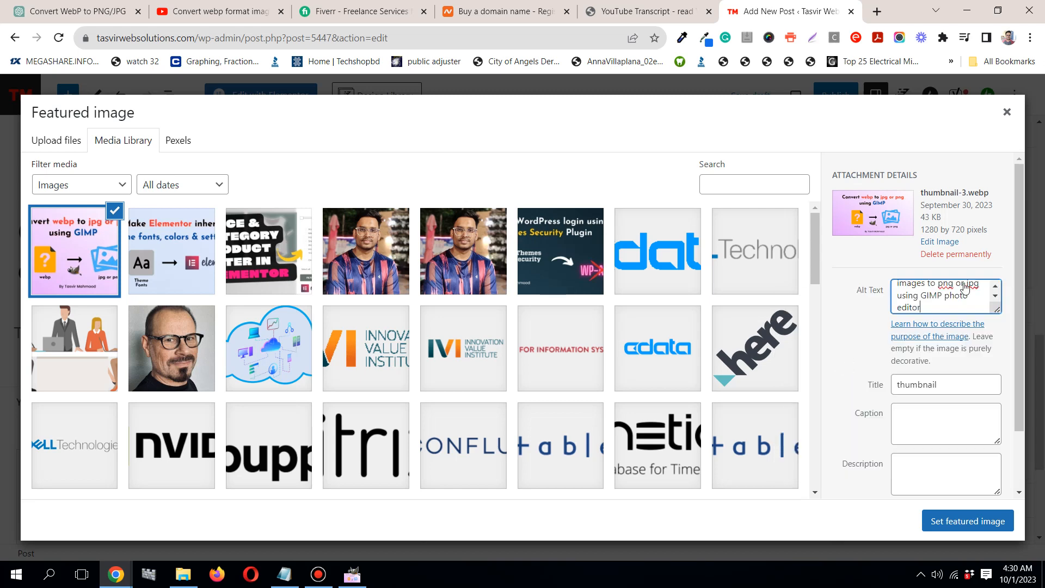
Set the uploaded thumbnail as the post's featured image
{"action": "scroll", "coordinate": [966, 295], "scroll_direction": "up", "scroll_amount": 2}
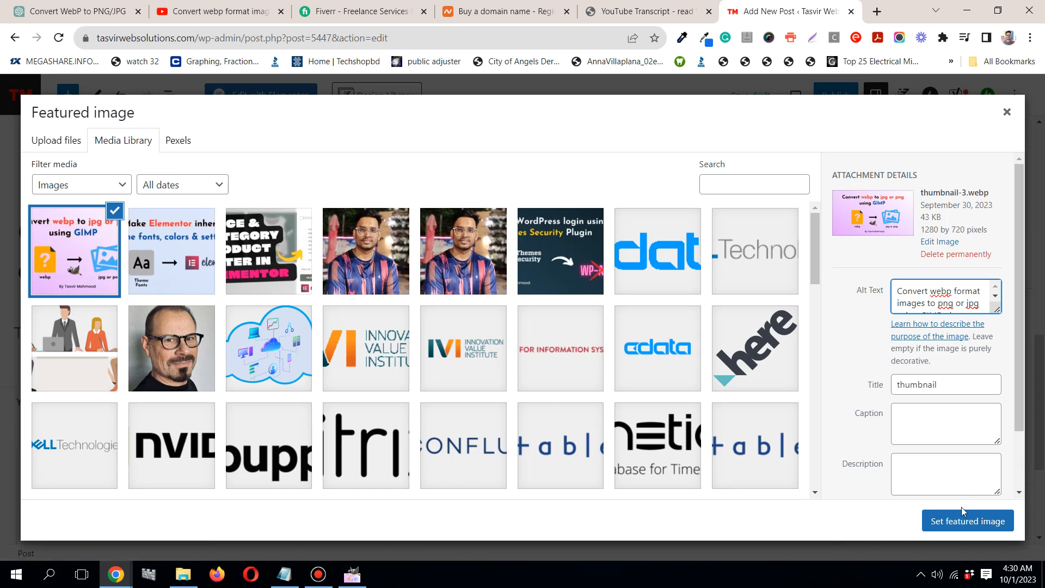
{"action": "left_click", "coordinate": [972, 520]}
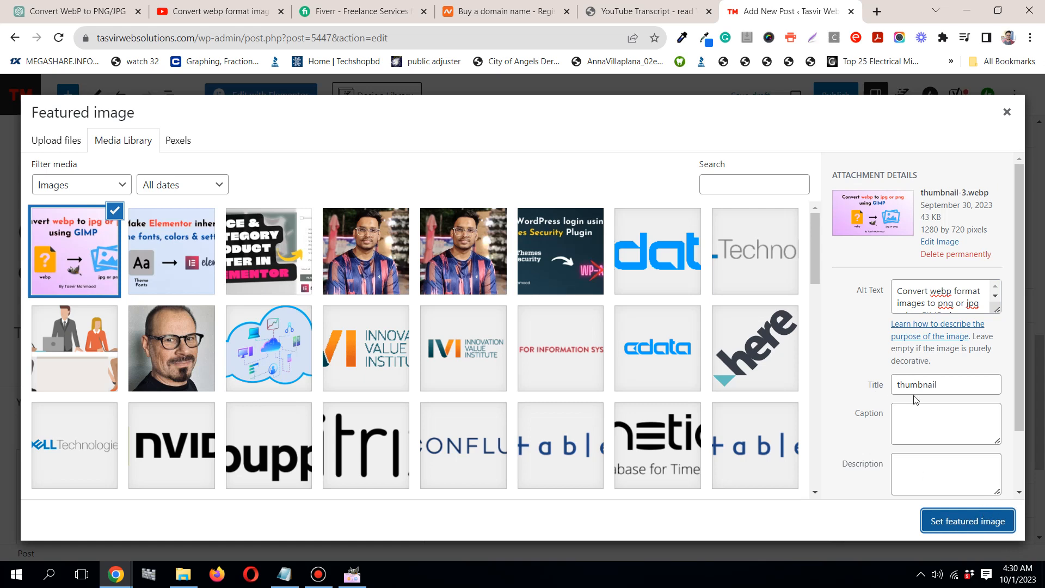
{"action": "left_click", "coordinate": [954, 523]}
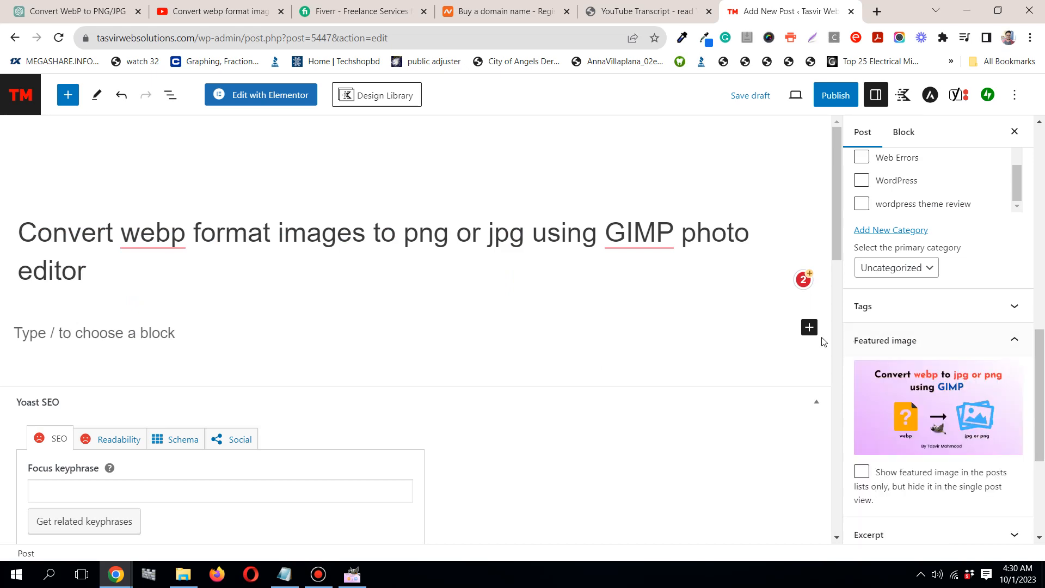
Paste the copied post title as the Yoast SEO focus keyphrase
{"action": "scroll", "coordinate": [314, 399], "scroll_direction": "down", "scroll_amount": 3}
{"action": "scroll", "coordinate": [314, 400], "scroll_direction": "up", "scroll_amount": 3}
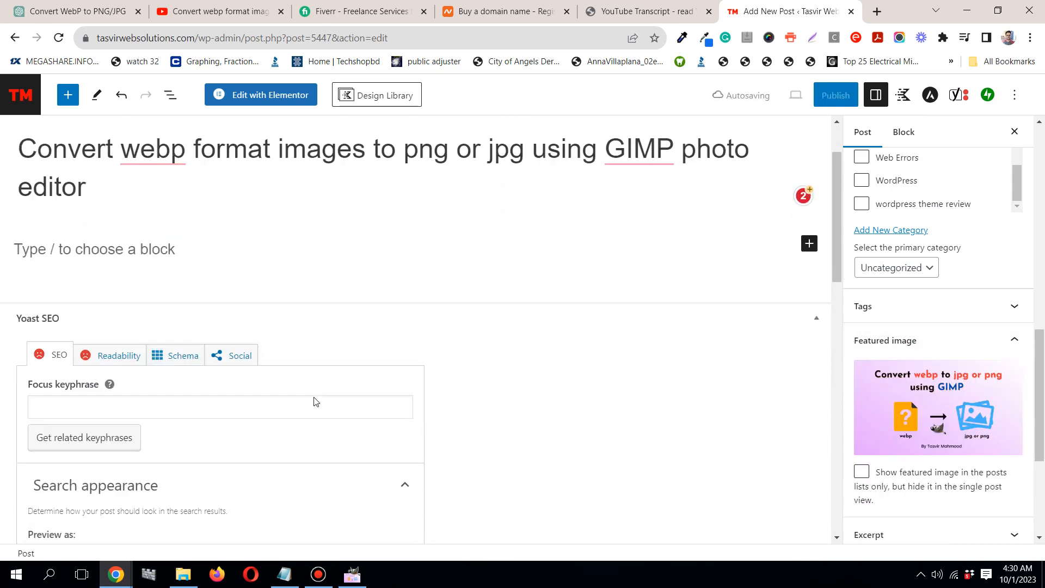
{"action": "scroll", "coordinate": [305, 395], "scroll_direction": "down", "scroll_amount": 3}
{"action": "left_click", "coordinate": [254, 355]}
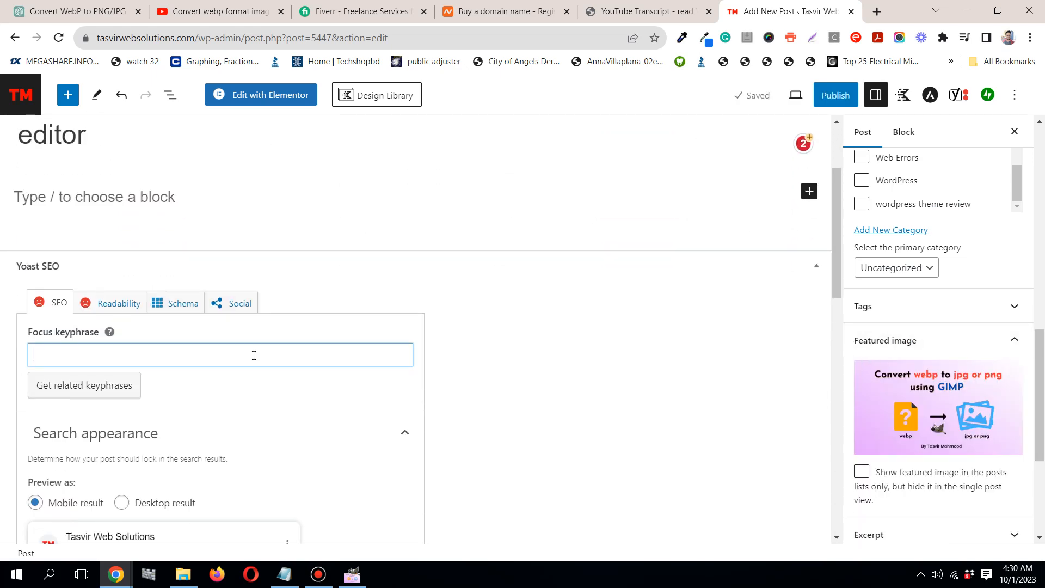
{"action": "right_click", "coordinate": [254, 354]}
{"action": "left_click", "coordinate": [353, 445]}
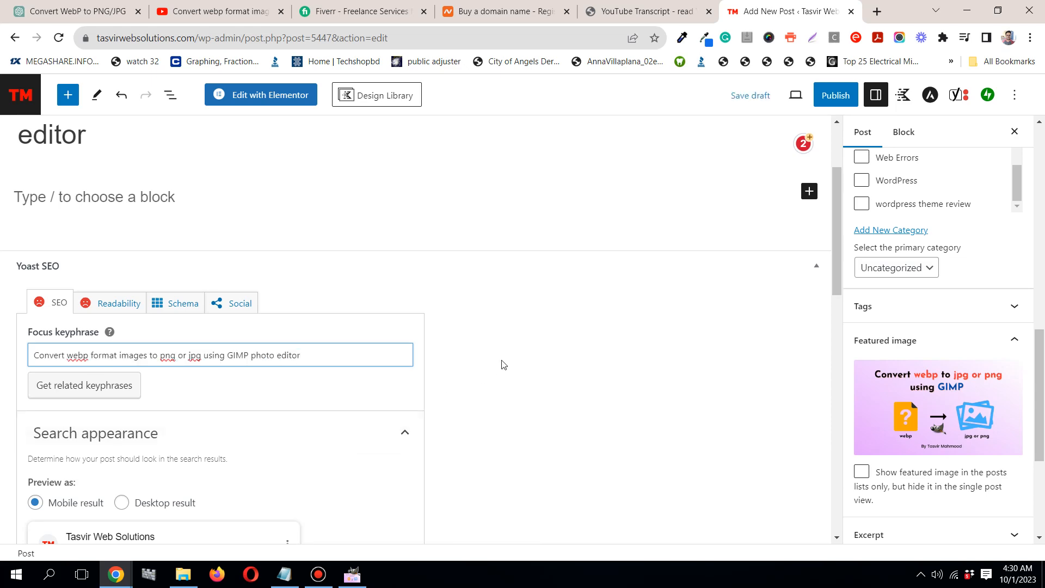
Review the post's search result preview, SEO title, slug and meta description field in the Yoast search appearance section
{"action": "scroll", "coordinate": [502, 364], "scroll_direction": "down", "scroll_amount": 5}
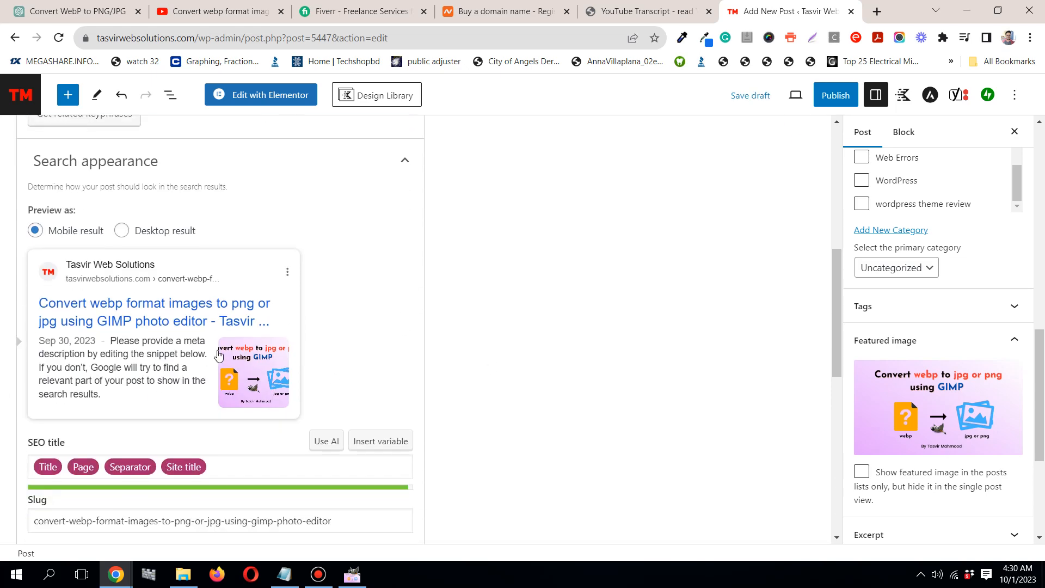
{"action": "scroll", "coordinate": [217, 357], "scroll_direction": "down", "scroll_amount": 1}
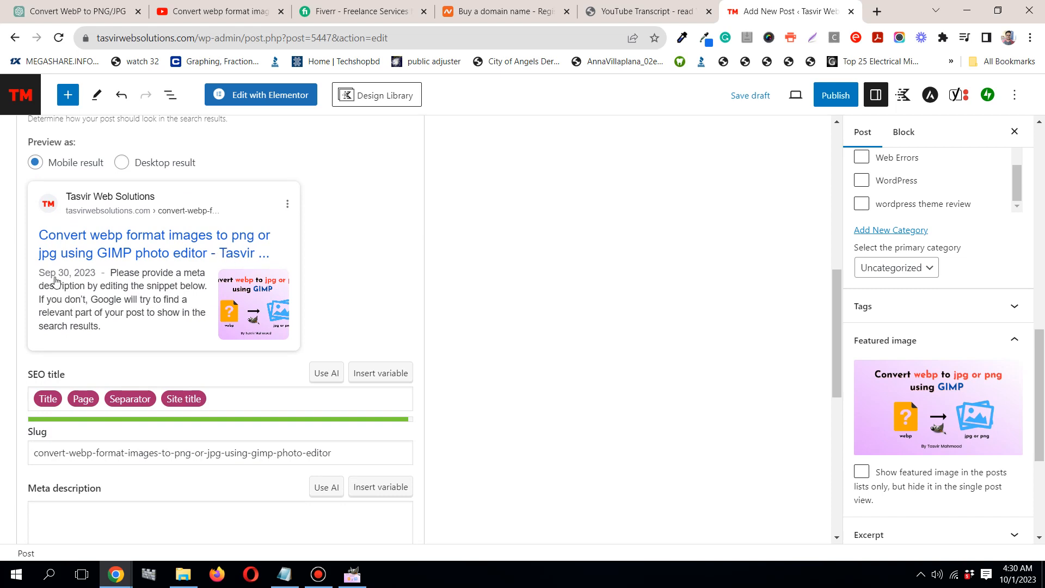
{"action": "scroll", "coordinate": [163, 425], "scroll_direction": "down", "scroll_amount": 1}
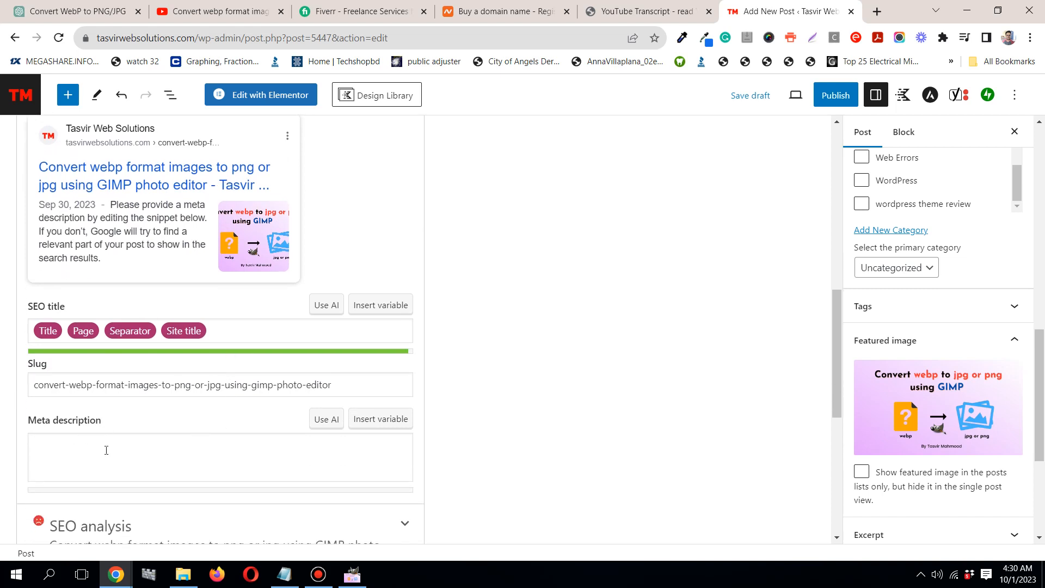
{"action": "scroll", "coordinate": [120, 445], "scroll_direction": "up", "scroll_amount": 2}
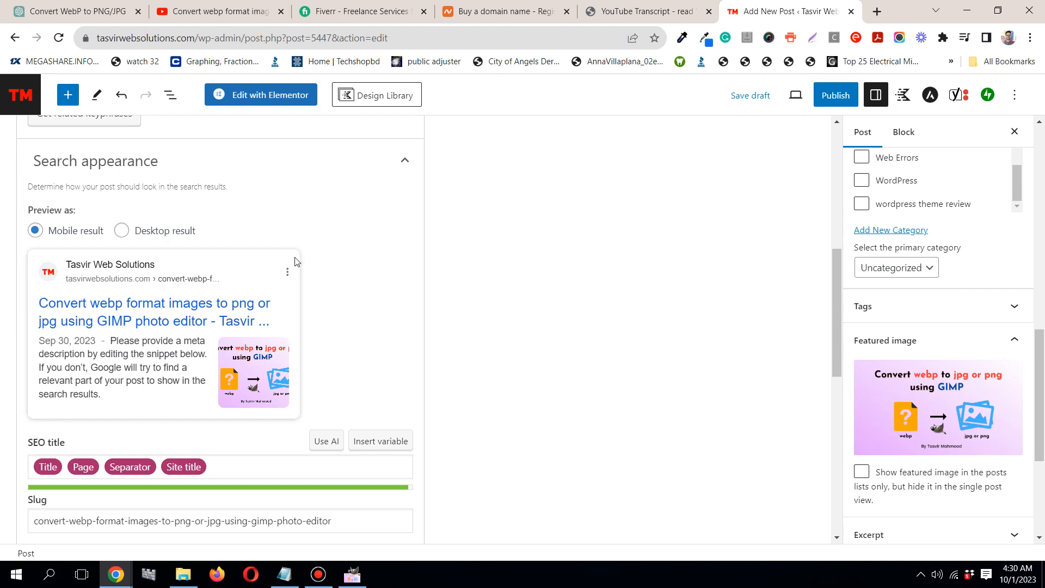
{"action": "scroll", "coordinate": [75, 340], "scroll_direction": "down", "scroll_amount": 1}
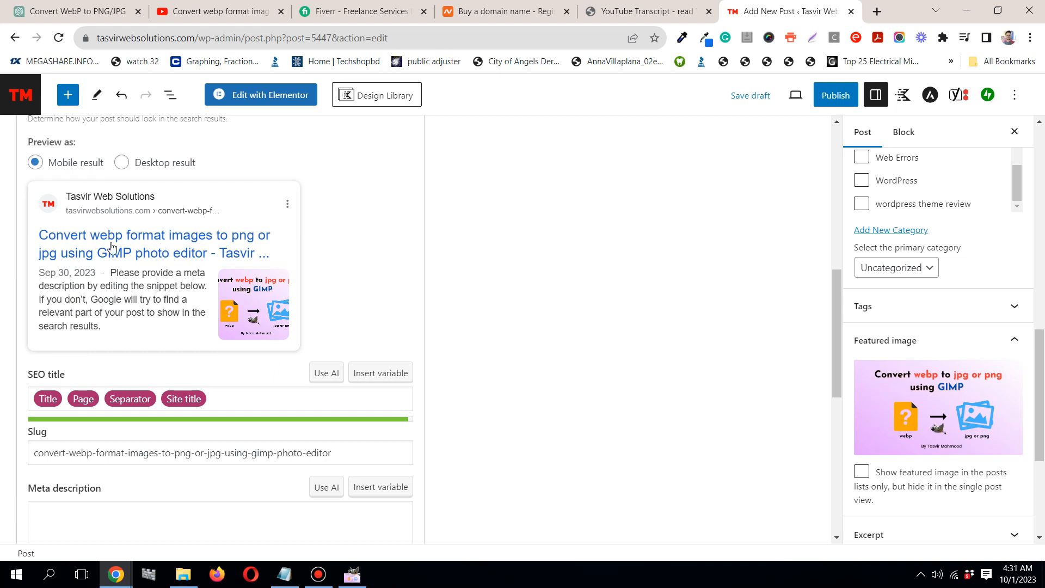
{"action": "scroll", "coordinate": [112, 246], "scroll_direction": "down", "scroll_amount": 1}
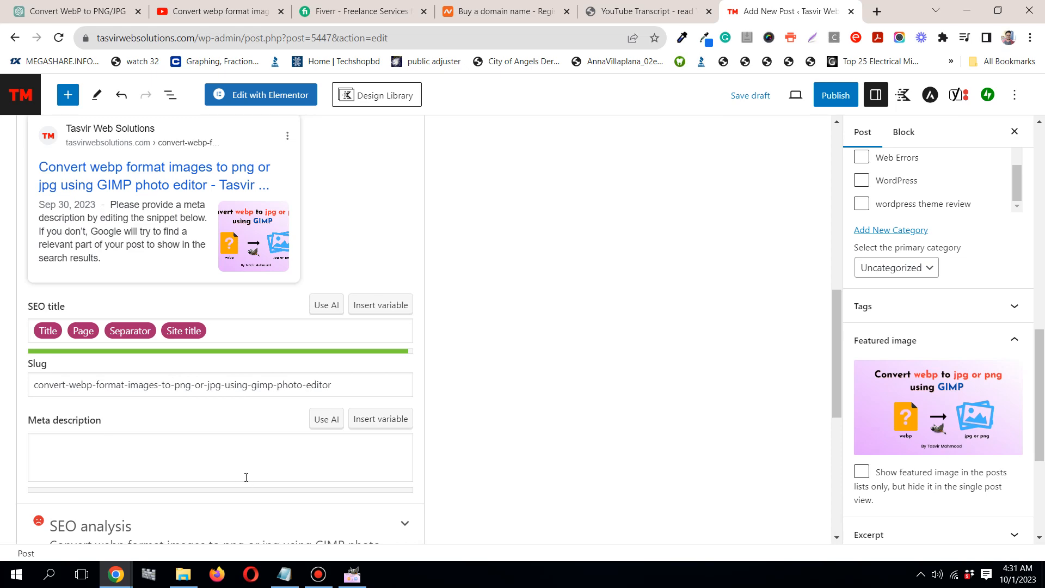
{"action": "scroll", "coordinate": [181, 441], "scroll_direction": "up", "scroll_amount": 9}
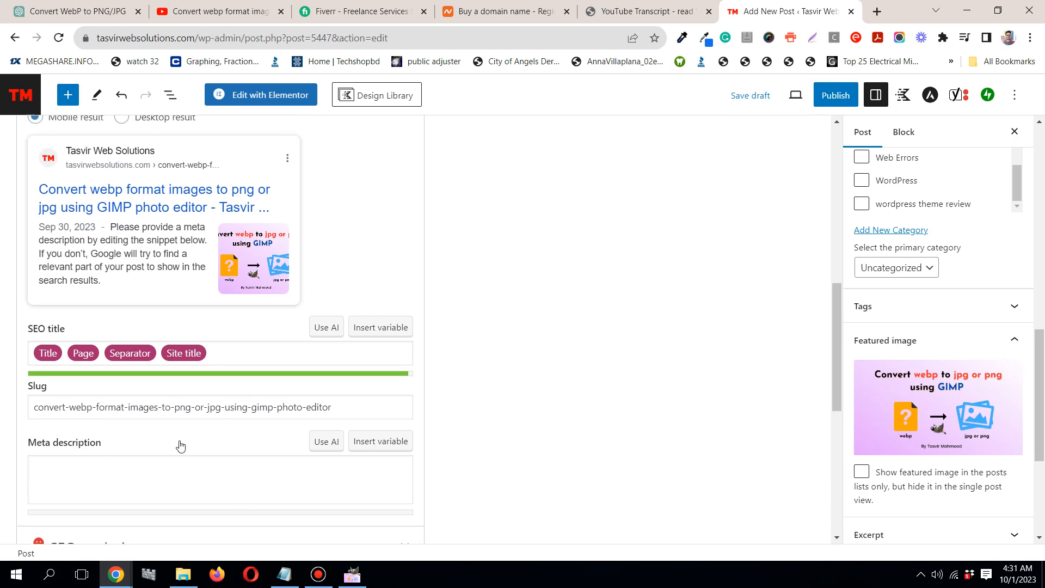
{"action": "scroll", "coordinate": [174, 320], "scroll_direction": "down", "scroll_amount": 10}
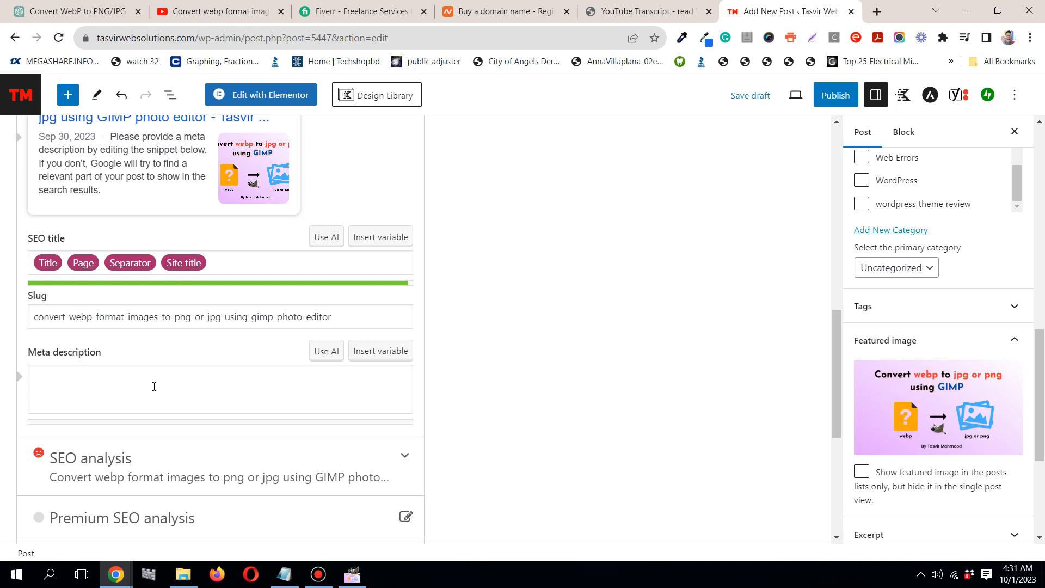
Switch to the ChatGPT conversation and write a prompt requesting a meta description for this blog with a 155 characters limit
{"action": "left_click", "coordinate": [79, 11]}
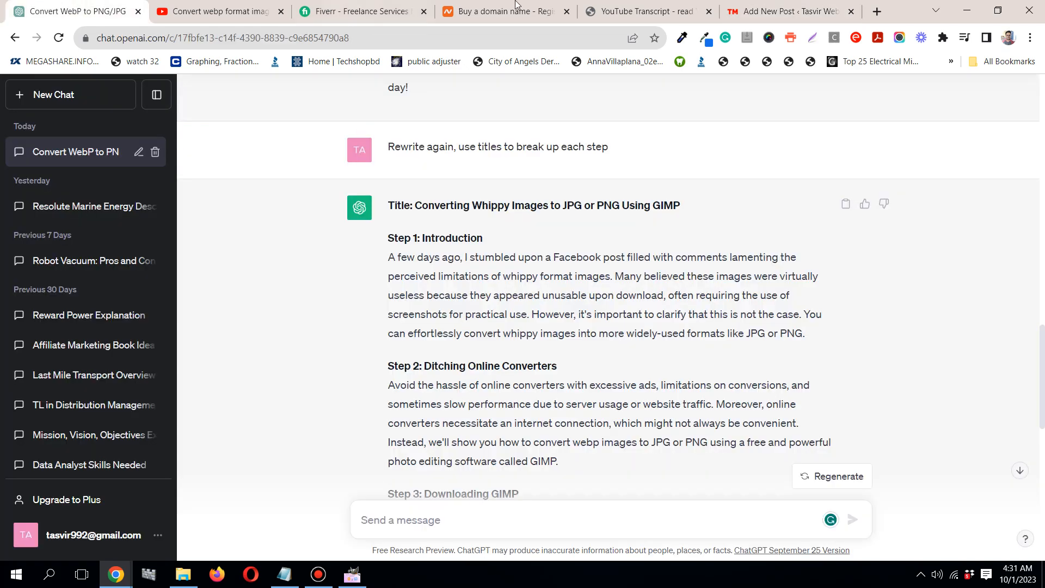
{"action": "left_click", "coordinate": [784, 11]}
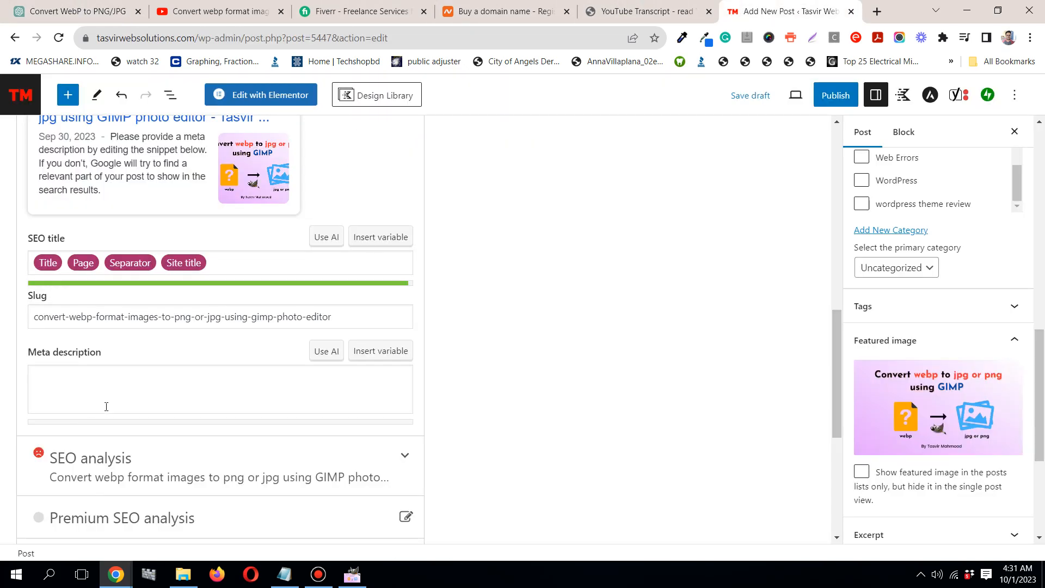
{"action": "left_click", "coordinate": [58, 10]}
{"action": "scroll", "coordinate": [389, 427], "scroll_direction": "down", "scroll_amount": 3}
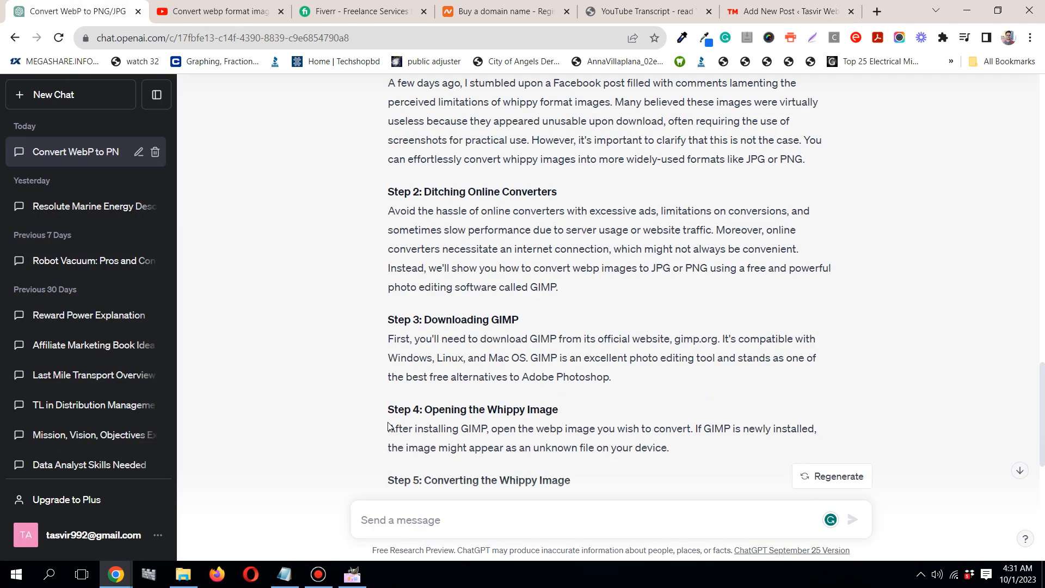
{"action": "scroll", "coordinate": [389, 428], "scroll_direction": "down", "scroll_amount": 10}
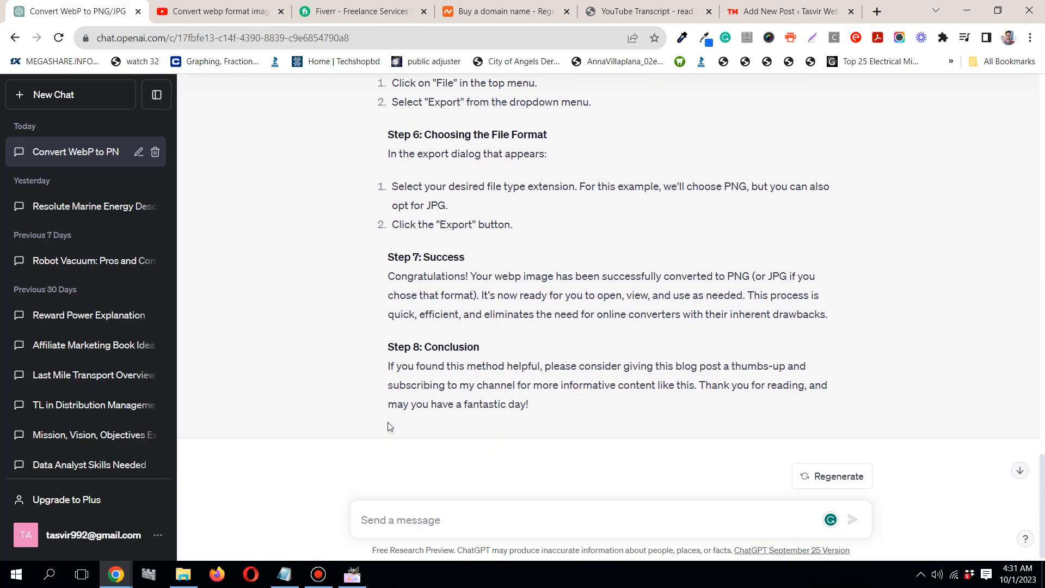
{"action": "left_click", "coordinate": [431, 522]}
{"action": "type", "text": "Re"}
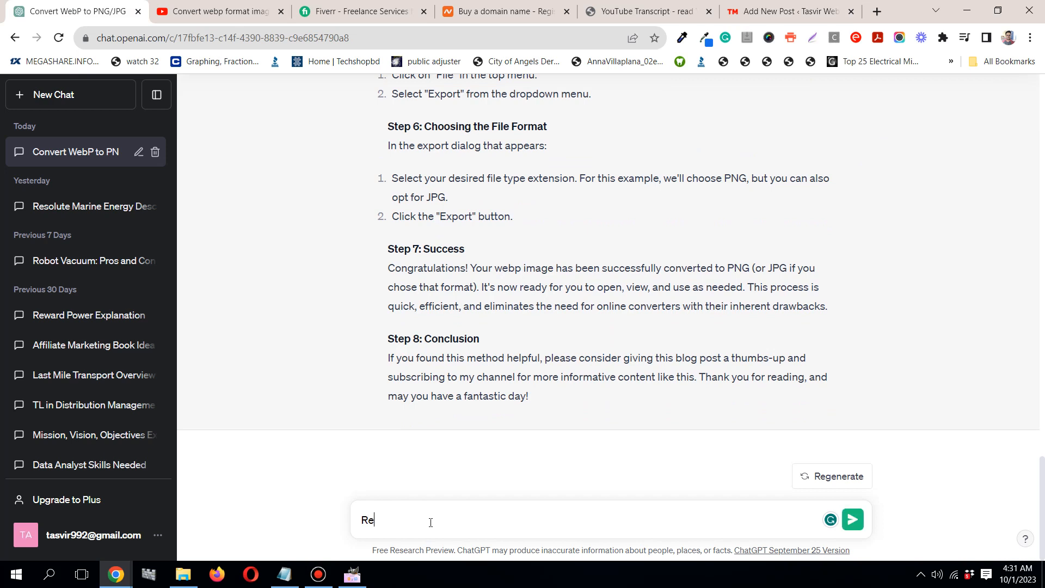
{"action": "key", "text": "BackSpace"}
{"action": "key", "text": "BackSpace"}
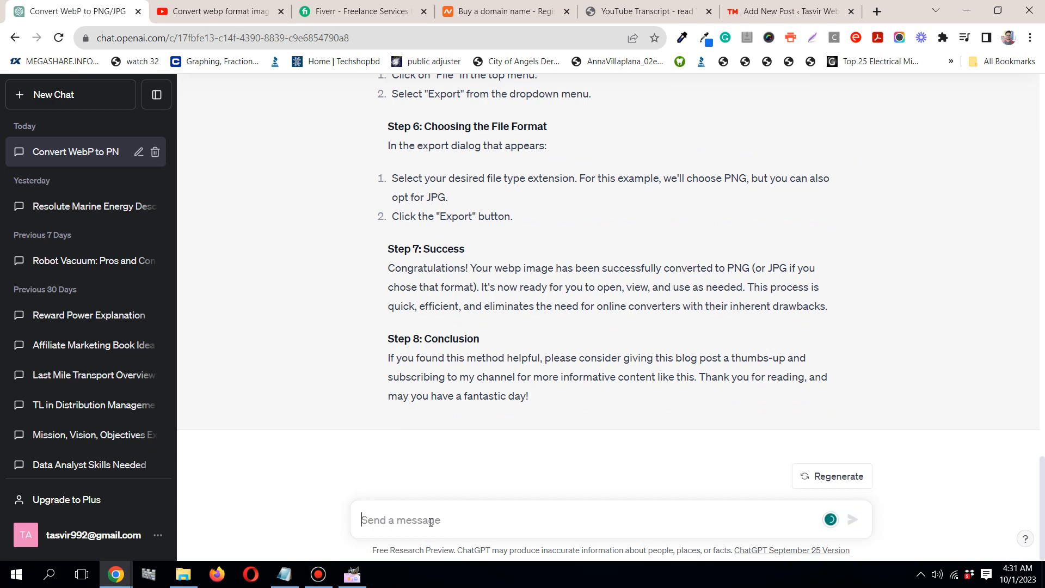
{"action": "type", "text": "write"}
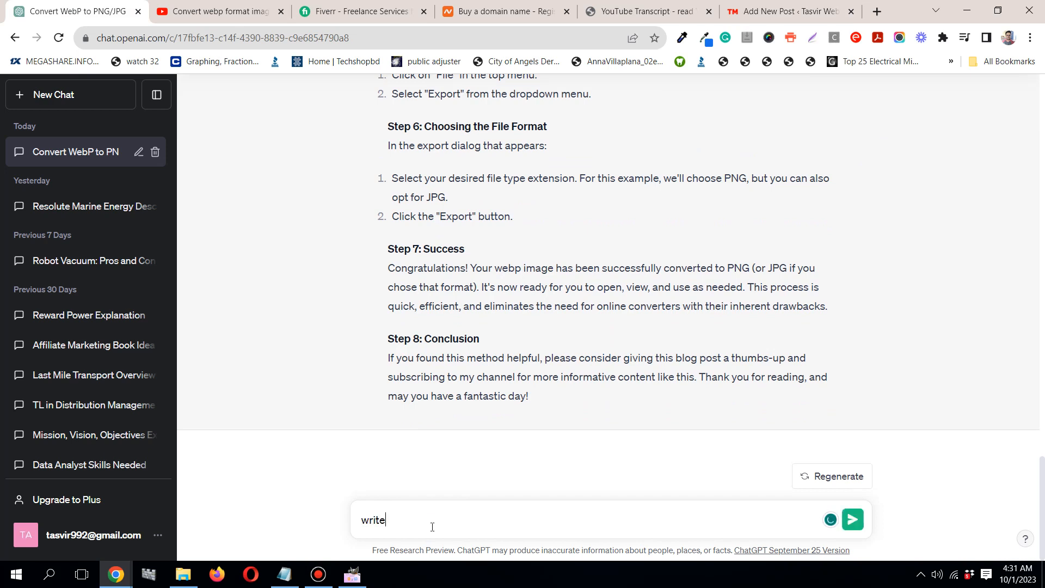
{"action": "left_click", "coordinate": [318, 576]}
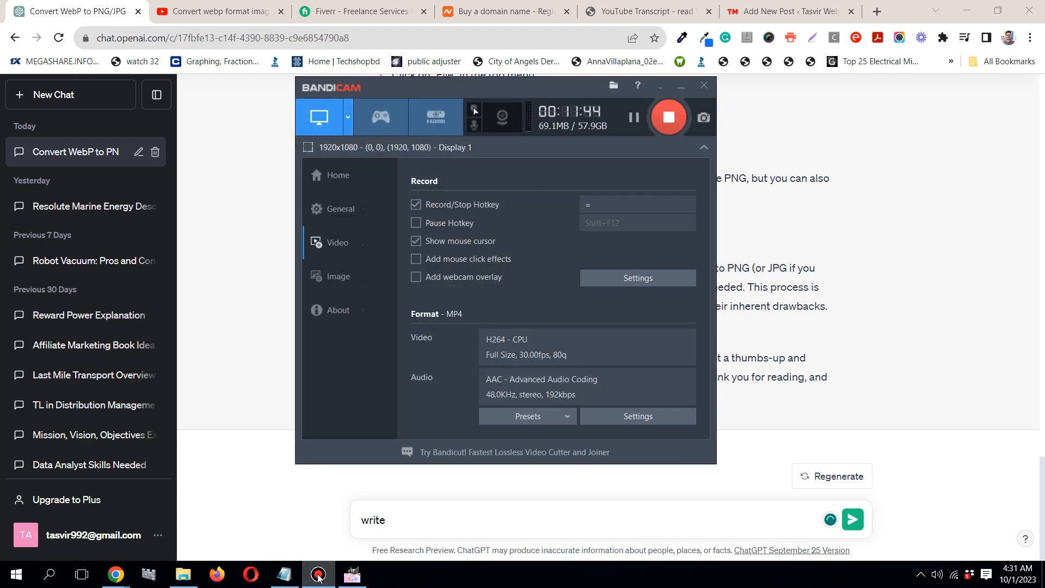
{"action": "left_click", "coordinate": [318, 576]}
{"action": "type", "text": "rite meta de"}
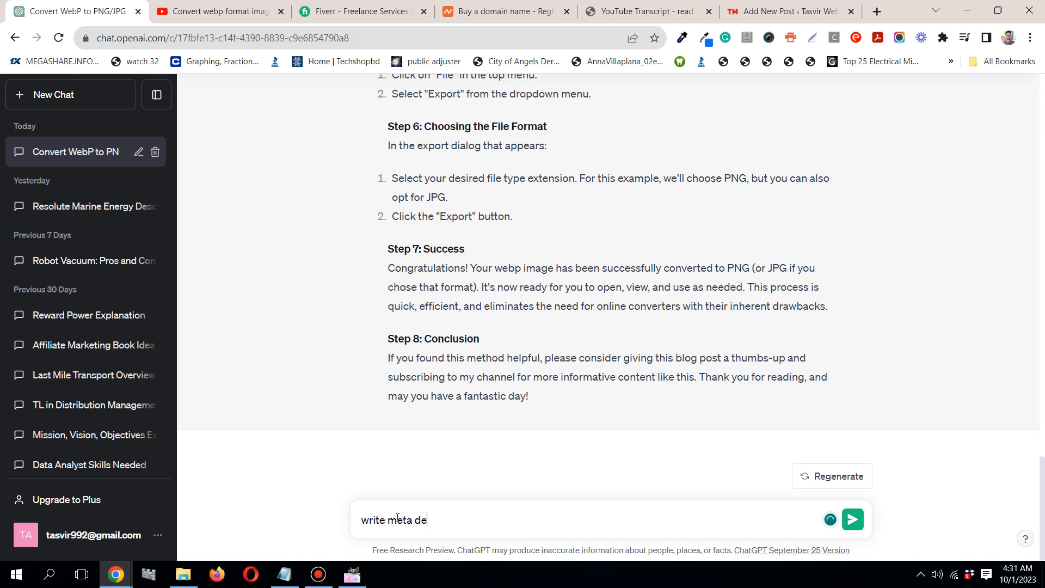
{"action": "type", "text": "scription for this blog w"}
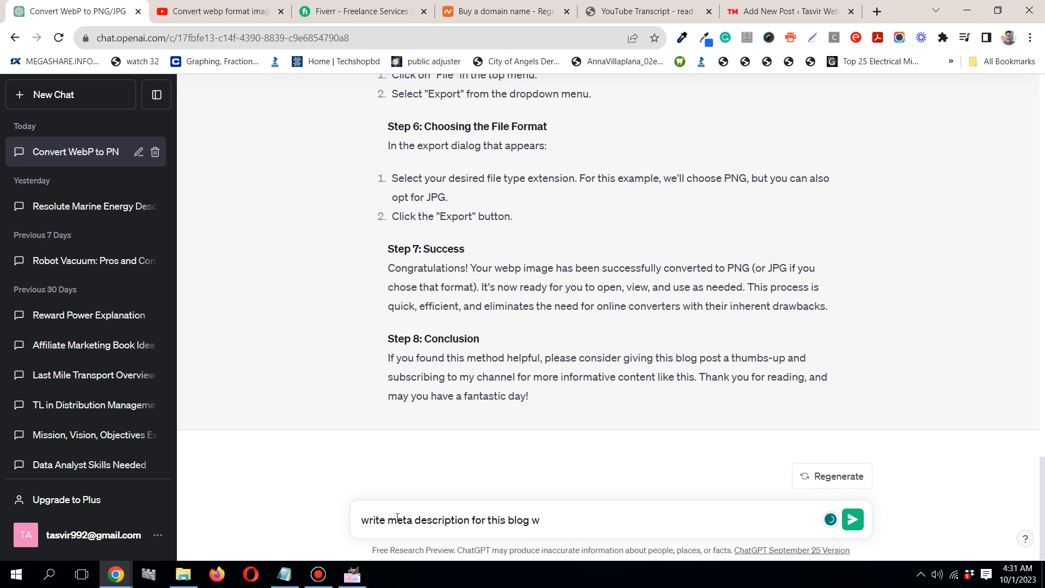
{"action": "type", "text": "tih 155 characte"}
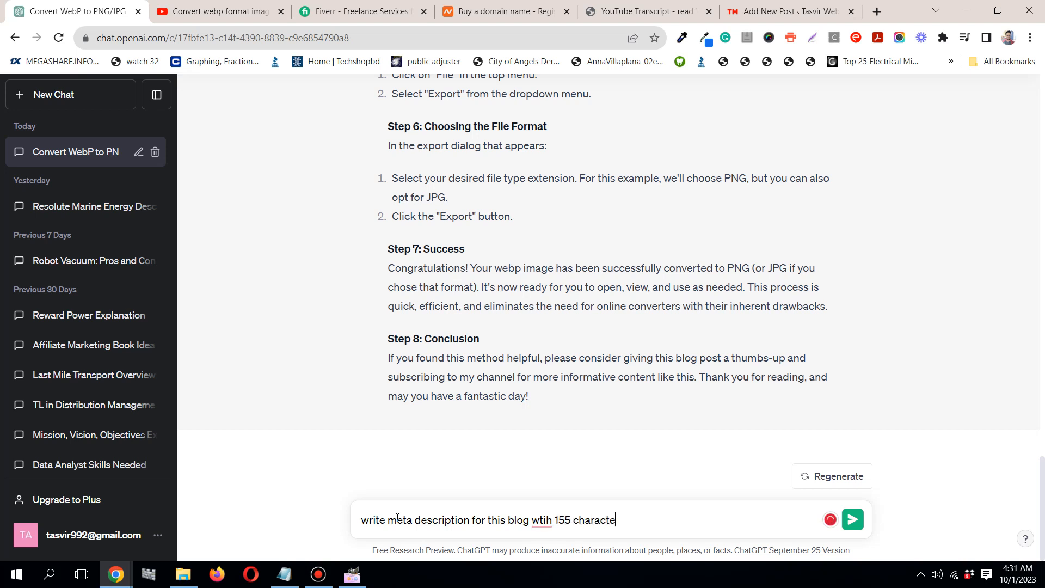
{"action": "type", "text": "rs limit"}
Correct the misspelled "wtih" to "with" in the meta description prompt and send it
{"action": "right_click", "coordinate": [546, 527]}
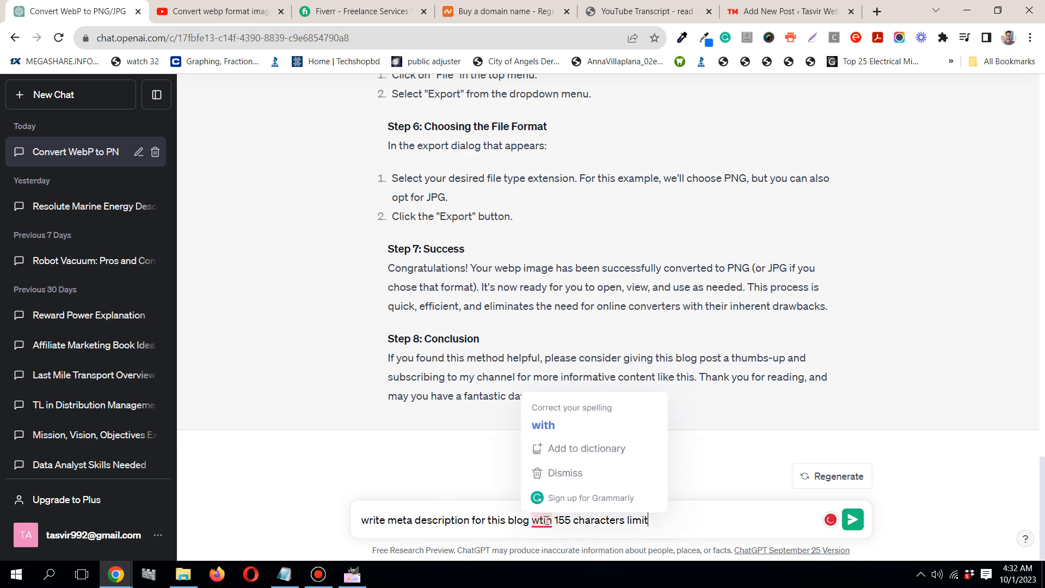
{"action": "left_click", "coordinate": [549, 426]}
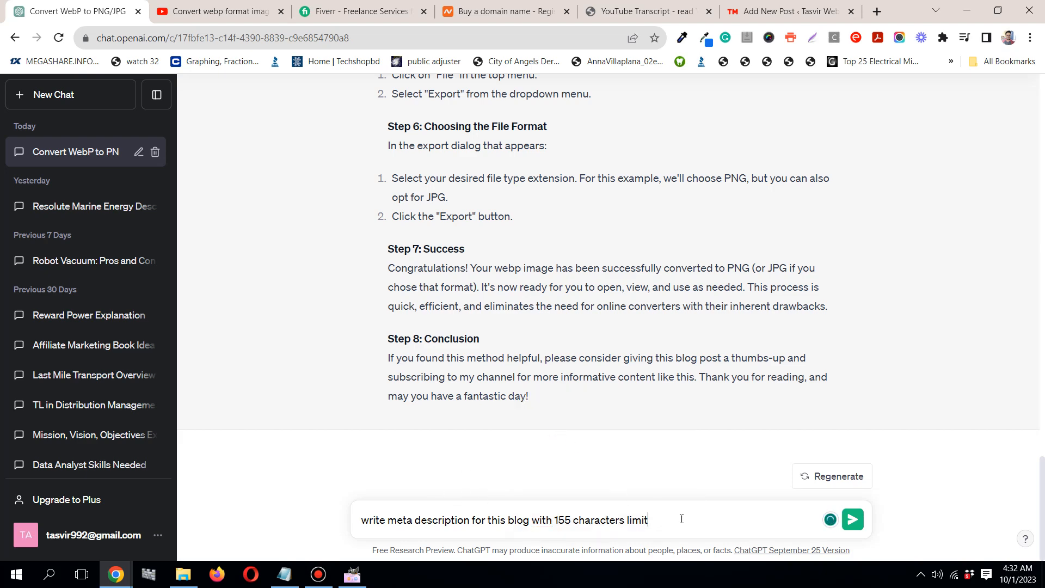
{"action": "key", "text": "Return"}
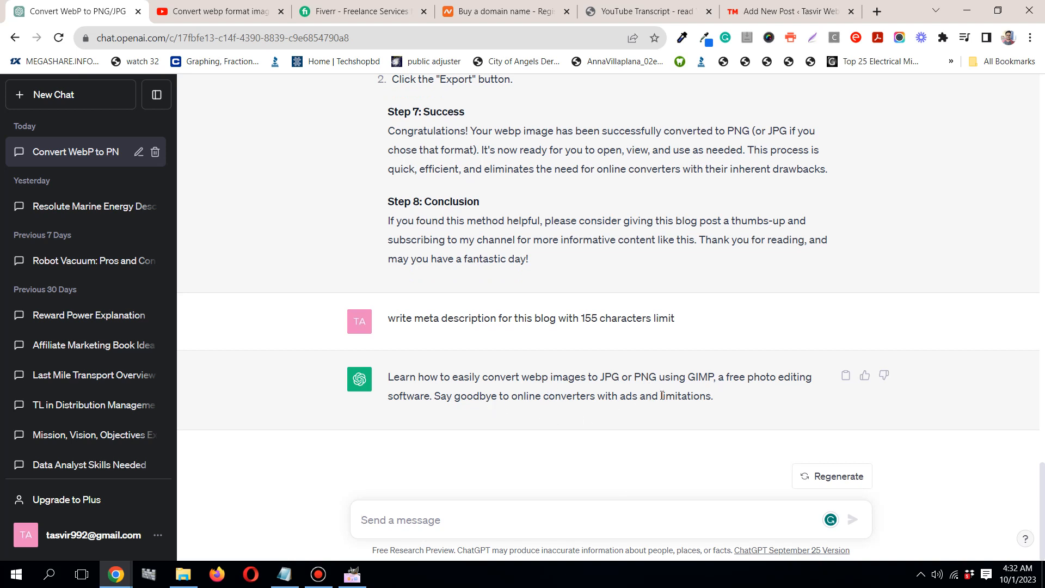
Copy the generated meta description and paste it into the Yoast meta description field of the WordPress post
{"action": "left_click", "coordinate": [845, 375]}
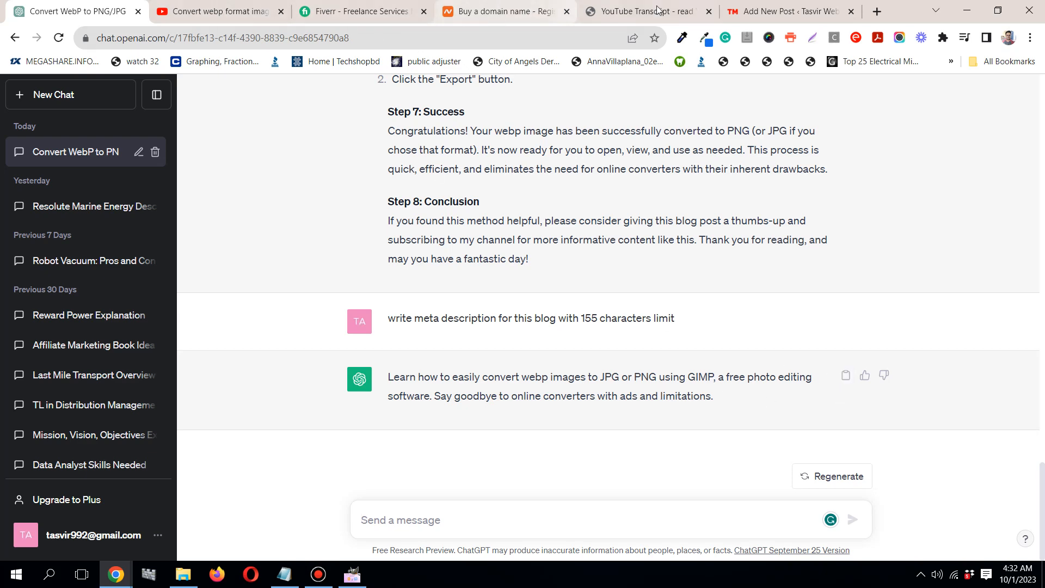
{"action": "left_click", "coordinate": [776, 6]}
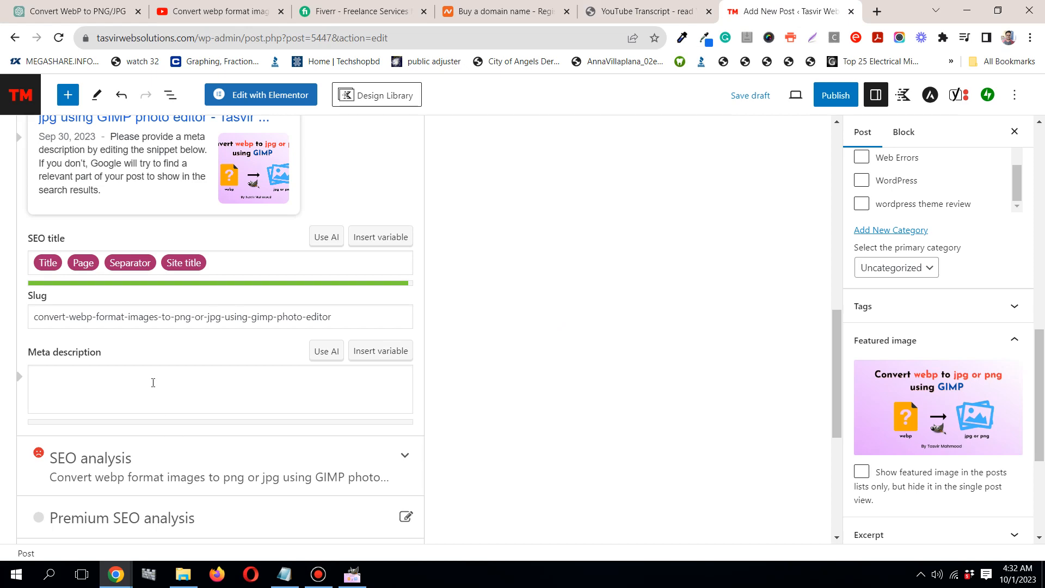
{"action": "left_click", "coordinate": [152, 384]}
{"action": "right_click", "coordinate": [154, 384]}
{"action": "left_click", "coordinate": [223, 284]}
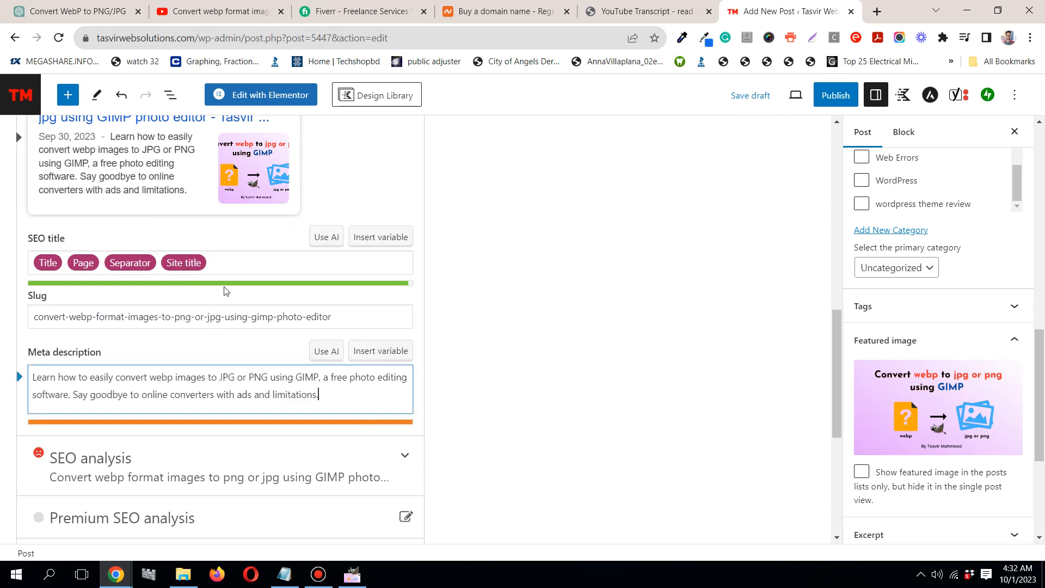
Check the completed Yoast SEO fields and save the post as a draft
{"action": "scroll", "coordinate": [229, 305], "scroll_direction": "up", "scroll_amount": 4}
{"action": "scroll", "coordinate": [228, 305], "scroll_direction": "up", "scroll_amount": 3}
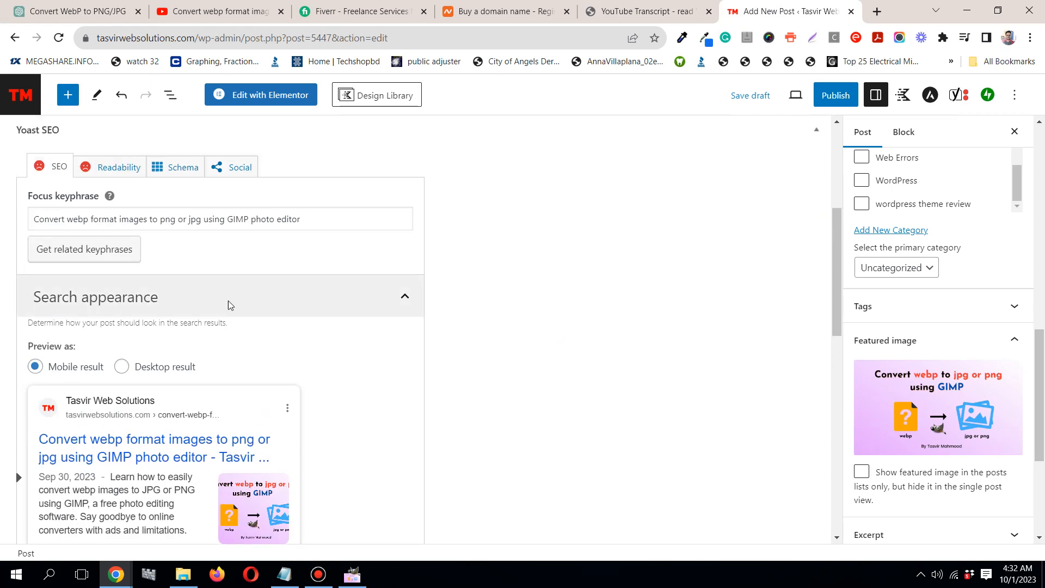
{"action": "scroll", "coordinate": [229, 305], "scroll_direction": "down", "scroll_amount": 7}
{"action": "scroll", "coordinate": [229, 303], "scroll_direction": "down", "scroll_amount": 4}
{"action": "scroll", "coordinate": [229, 303], "scroll_direction": "up", "scroll_amount": 12}
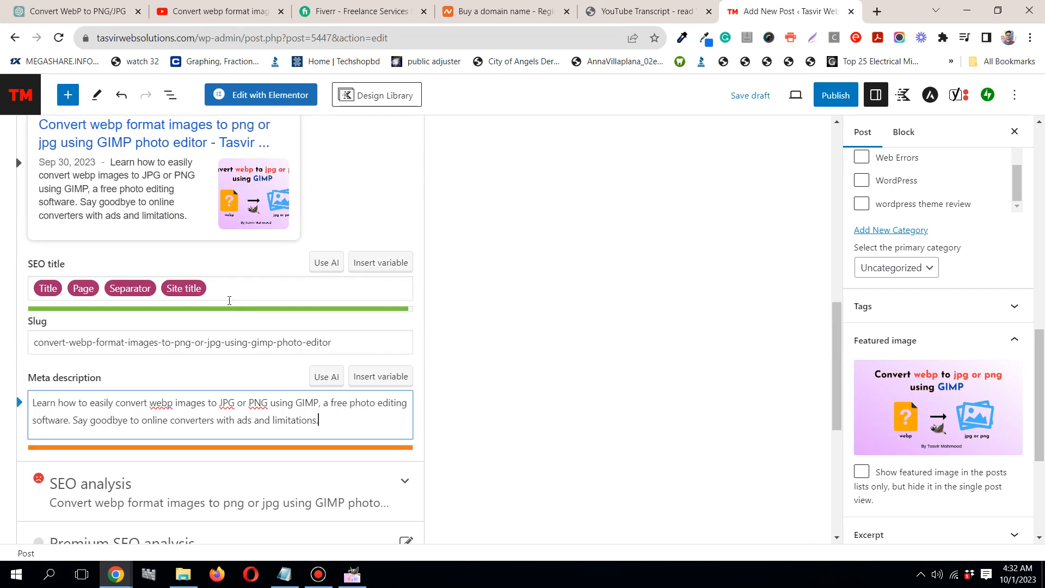
{"action": "left_click", "coordinate": [761, 97]}
{"action": "scroll", "coordinate": [378, 324], "scroll_direction": "up", "scroll_amount": 3}
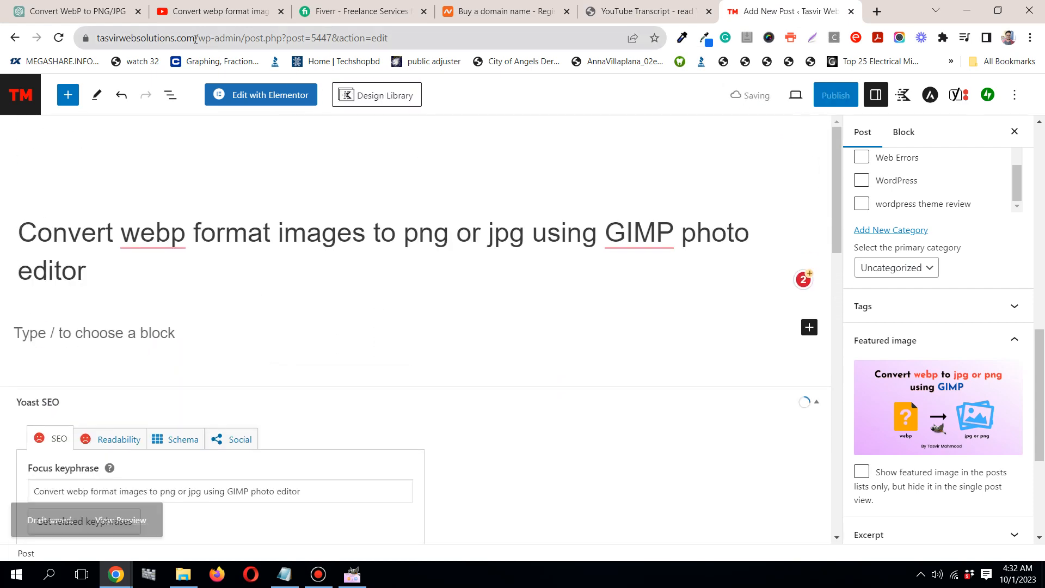
Copy the ChatGPT rewrite that has a title for each step and paste it into the body of the WordPress post
{"action": "left_click", "coordinate": [100, 12]}
{"action": "scroll", "coordinate": [631, 242], "scroll_direction": "up", "scroll_amount": 10}
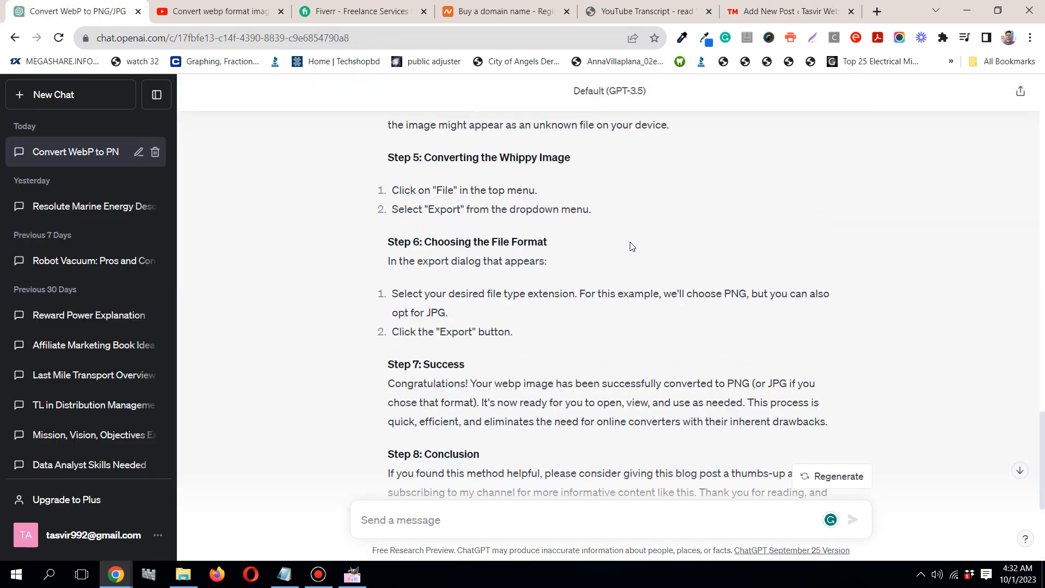
{"action": "scroll", "coordinate": [631, 242], "scroll_direction": "up", "scroll_amount": 4}
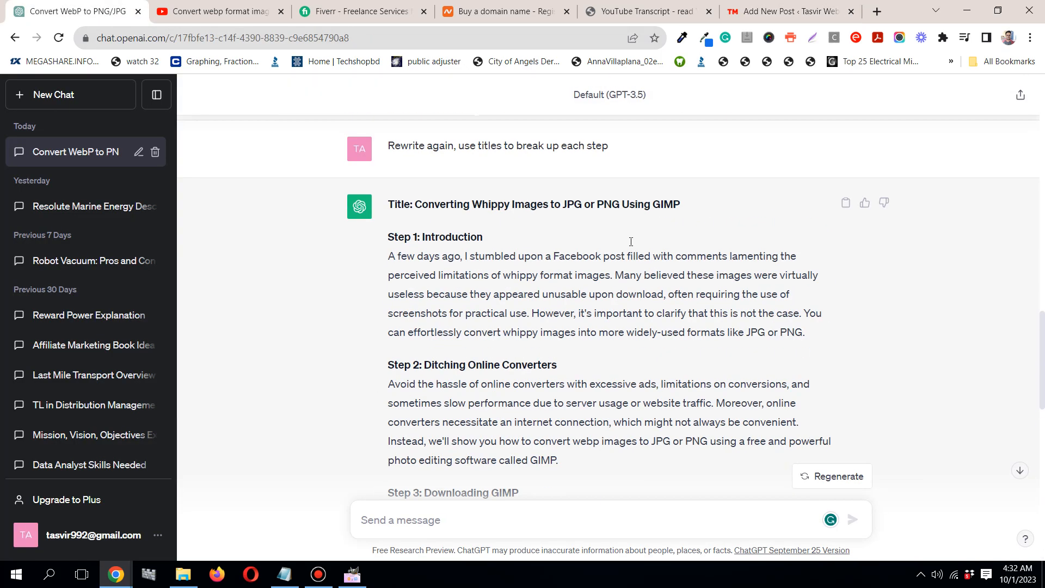
{"action": "left_click", "coordinate": [846, 204]}
{"action": "left_click", "coordinate": [757, 12]}
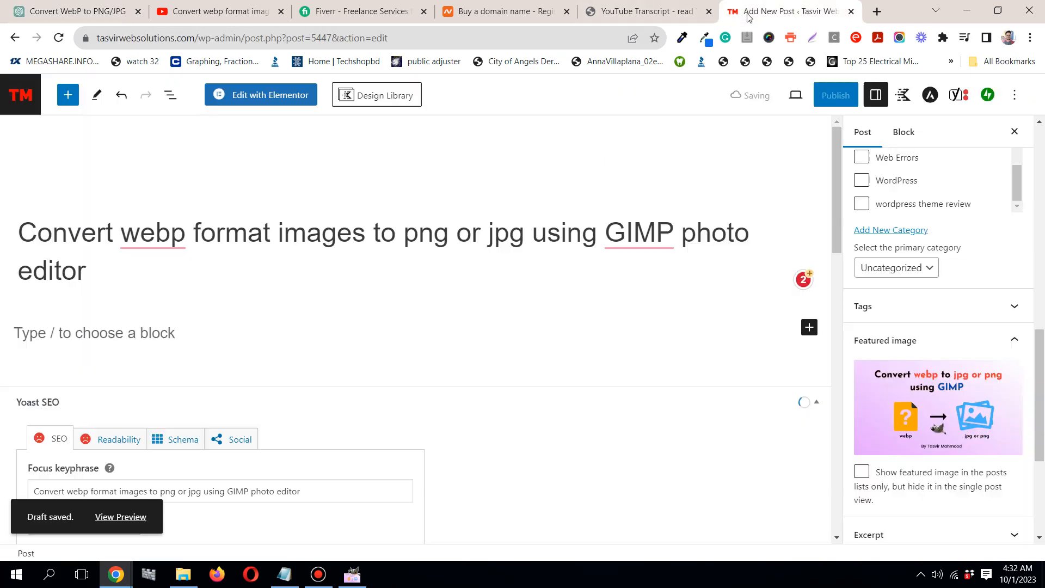
{"action": "right_click", "coordinate": [109, 333]}
{"action": "left_click", "coordinate": [238, 422]}
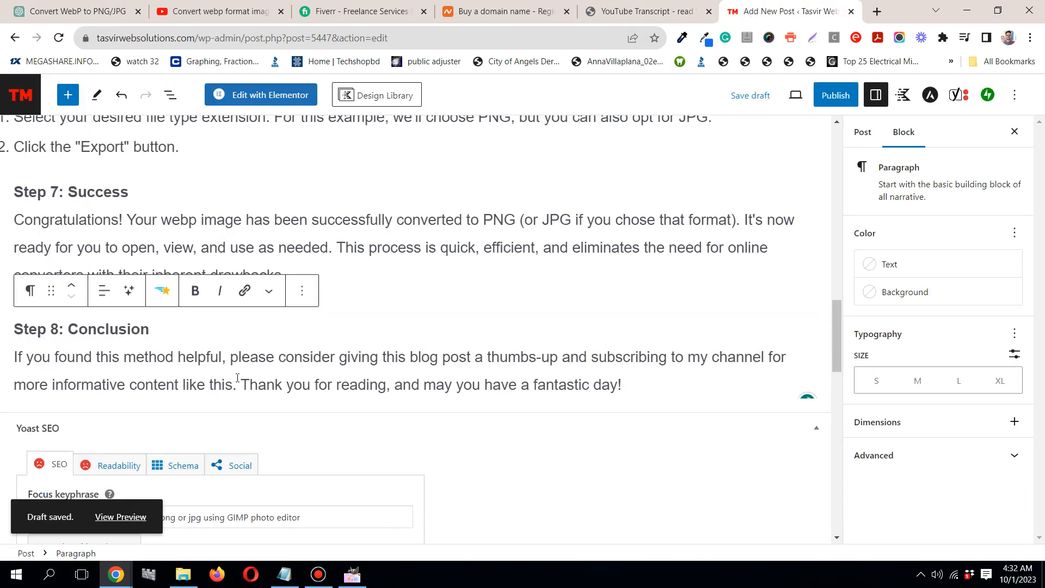
Delete the "Title: Converting Whippy Images to JPG or PNG Using GIMP" block from the start of the post body
{"action": "scroll", "coordinate": [237, 375], "scroll_direction": "up", "scroll_amount": 20}
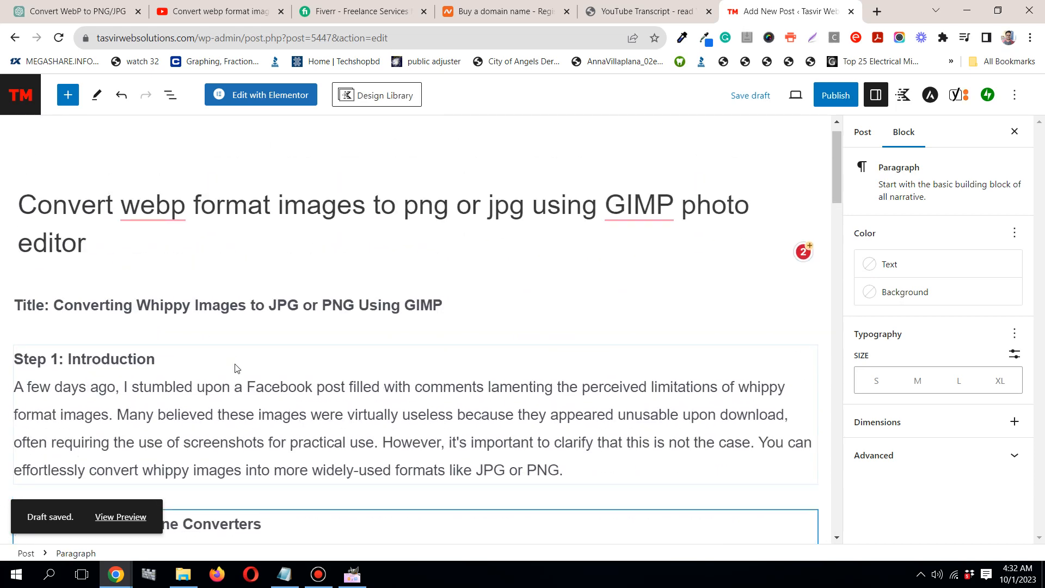
{"action": "left_click", "coordinate": [290, 340]}
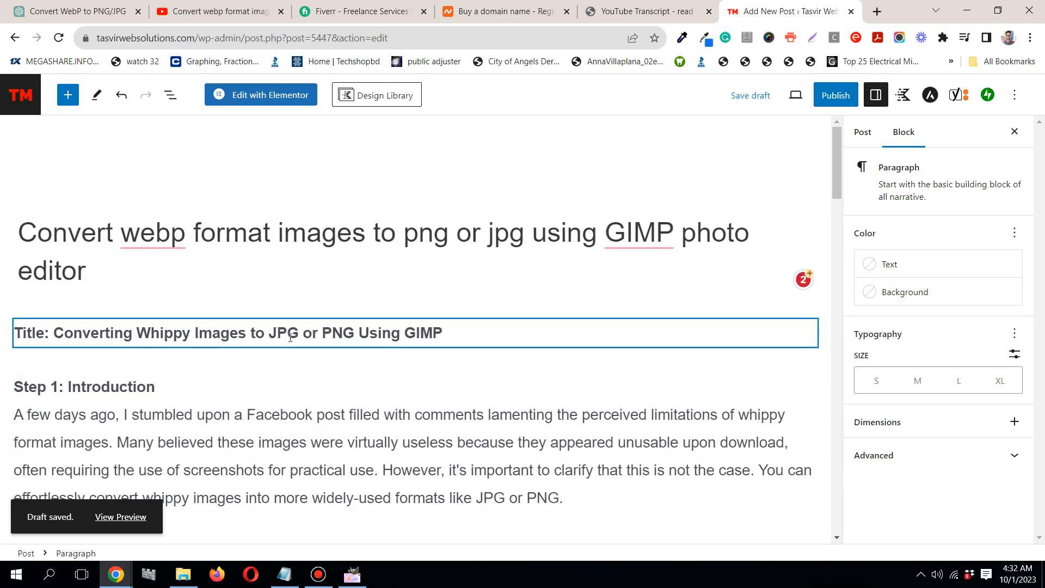
{"action": "triple_click", "coordinate": [192, 331]}
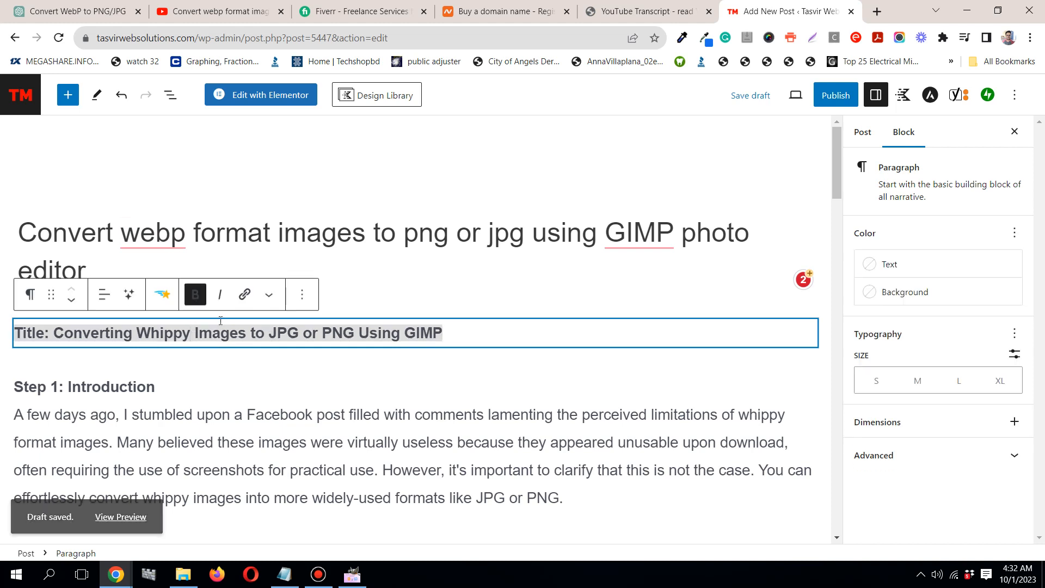
{"action": "left_click", "coordinate": [302, 294]}
{"action": "scroll", "coordinate": [335, 506], "scroll_direction": "down", "scroll_amount": 2}
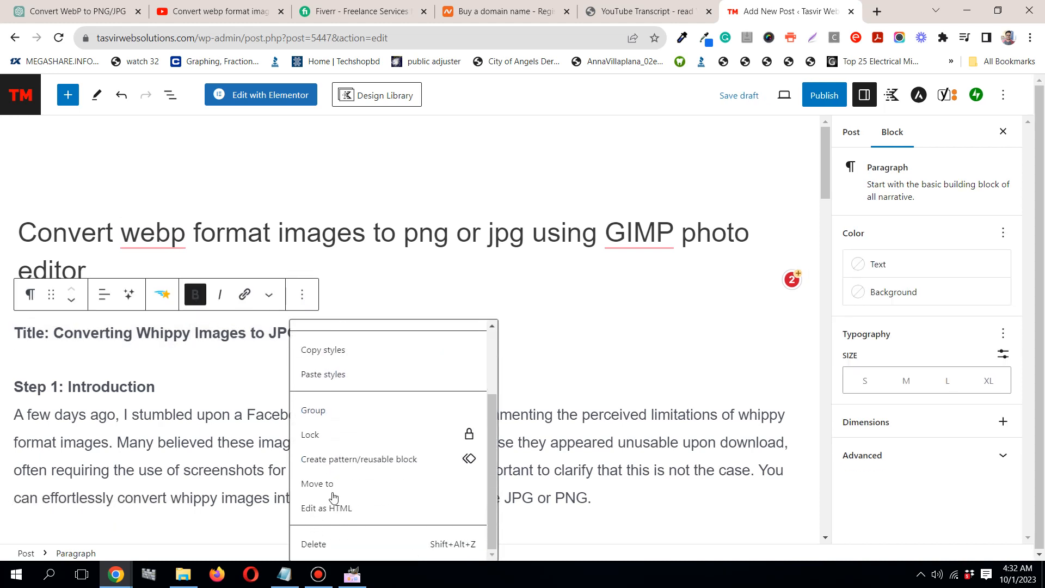
{"action": "left_click", "coordinate": [346, 544]}
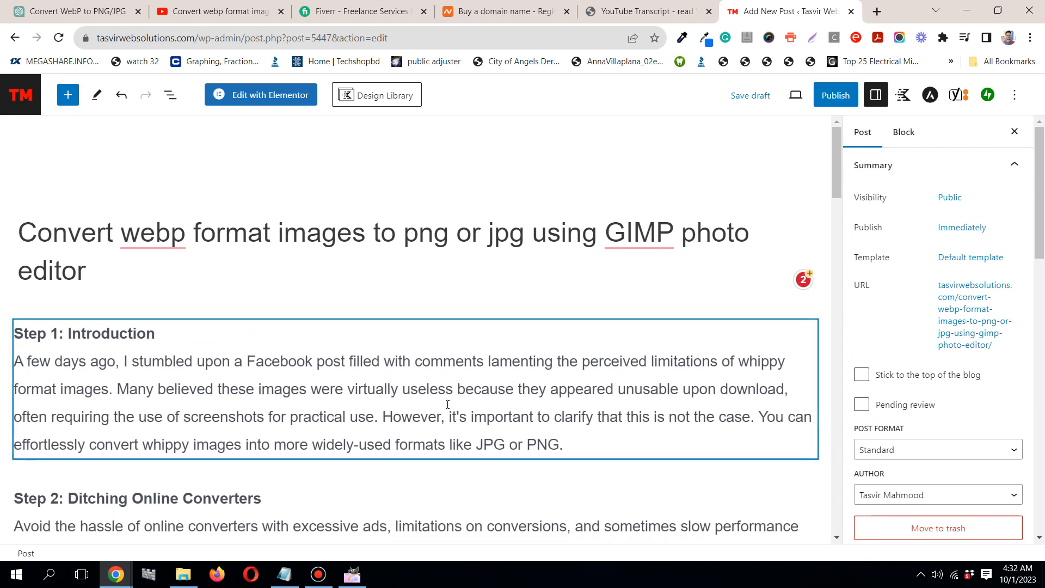
Insert a YouTube embed block between the Step 1 introduction paragraph and the Step 2 section
{"action": "scroll", "coordinate": [408, 391], "scroll_direction": "down", "scroll_amount": 3}
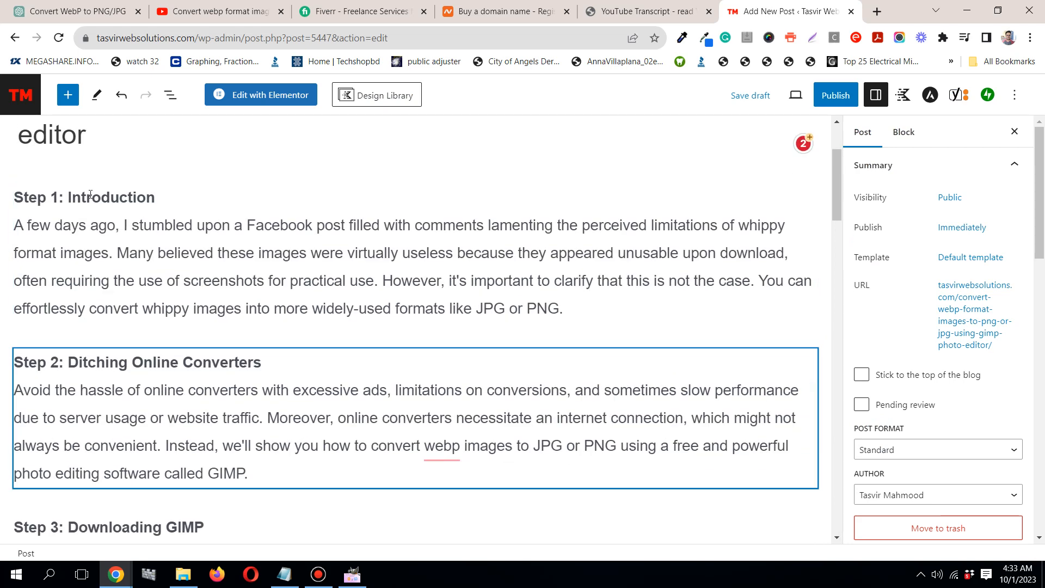
{"action": "left_click", "coordinate": [610, 310]}
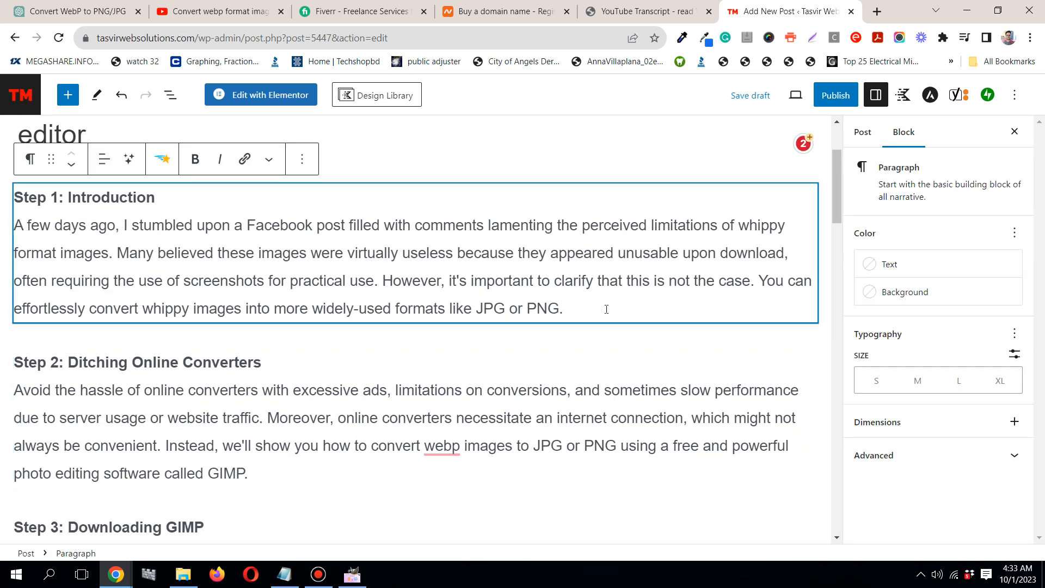
{"action": "key", "text": "Return"}
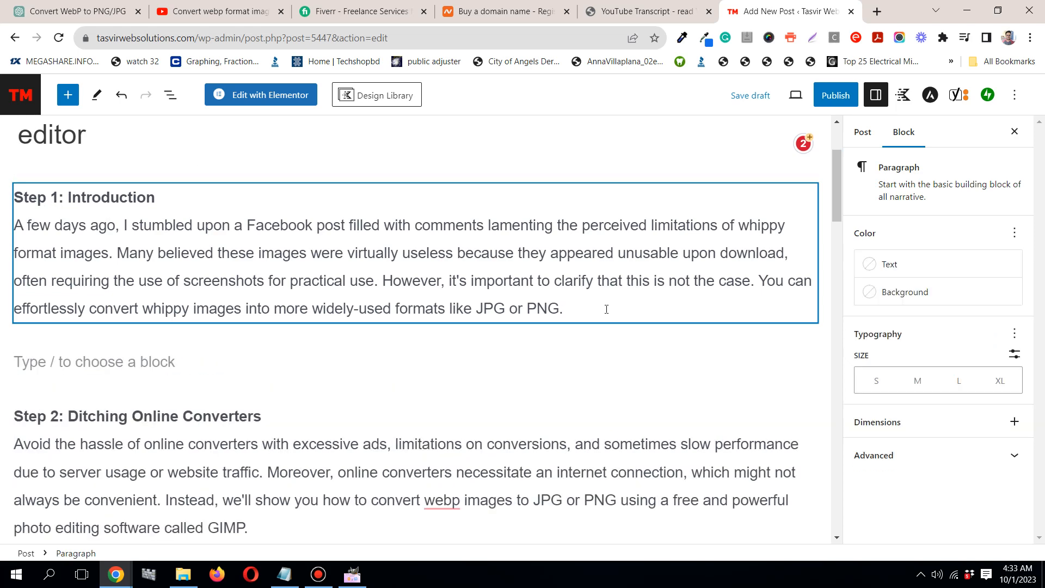
{"action": "left_click", "coordinate": [812, 361]}
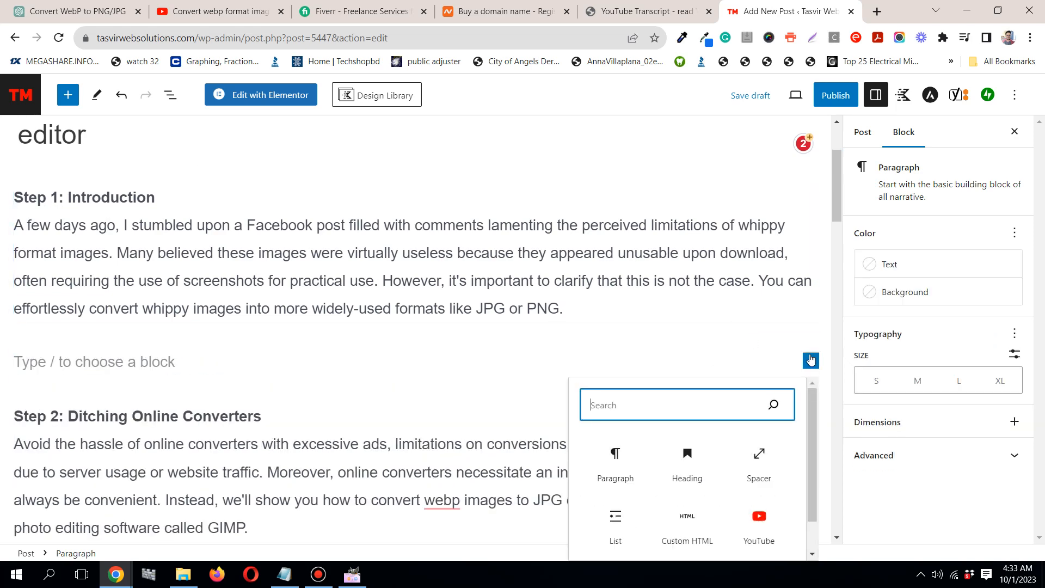
{"action": "left_click", "coordinate": [751, 524]}
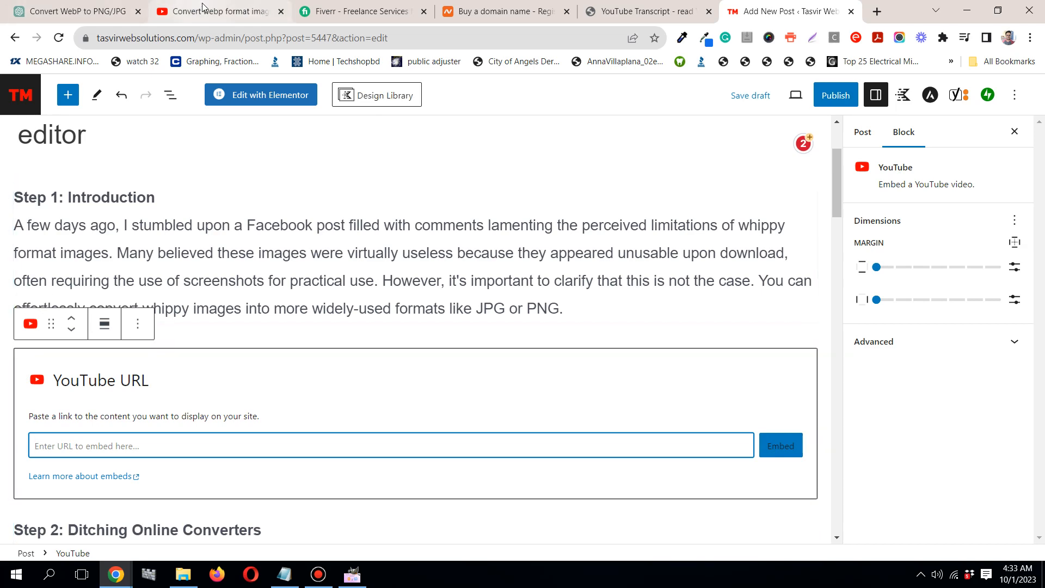
Copy the URL of the WebP conversion video from YouTube and embed it in the post's new YouTube block
{"action": "left_click", "coordinate": [244, 6]}
{"action": "right_click", "coordinate": [466, 280]}
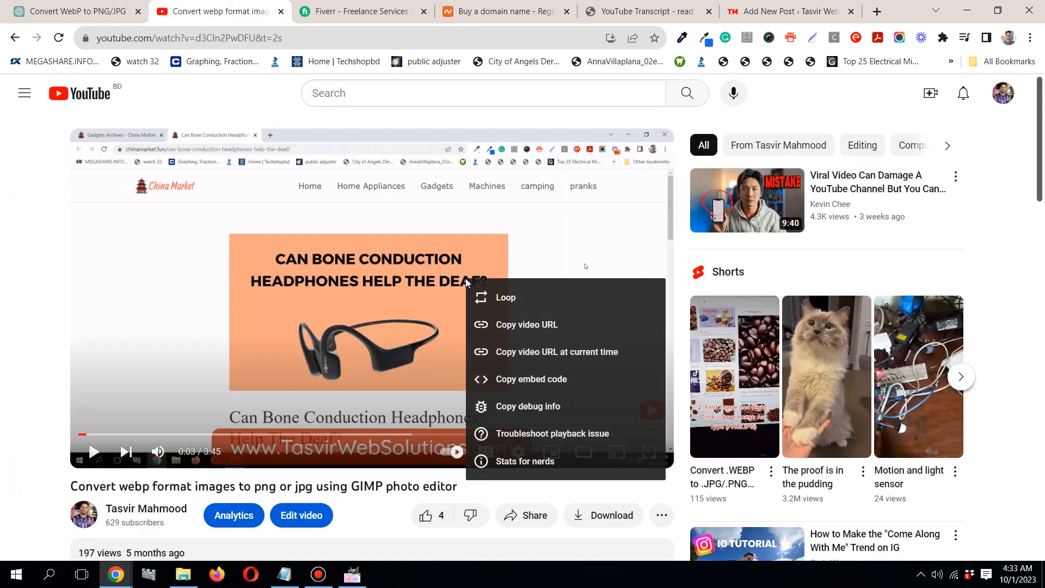
{"action": "left_click", "coordinate": [525, 328]}
{"action": "left_click", "coordinate": [773, 13]}
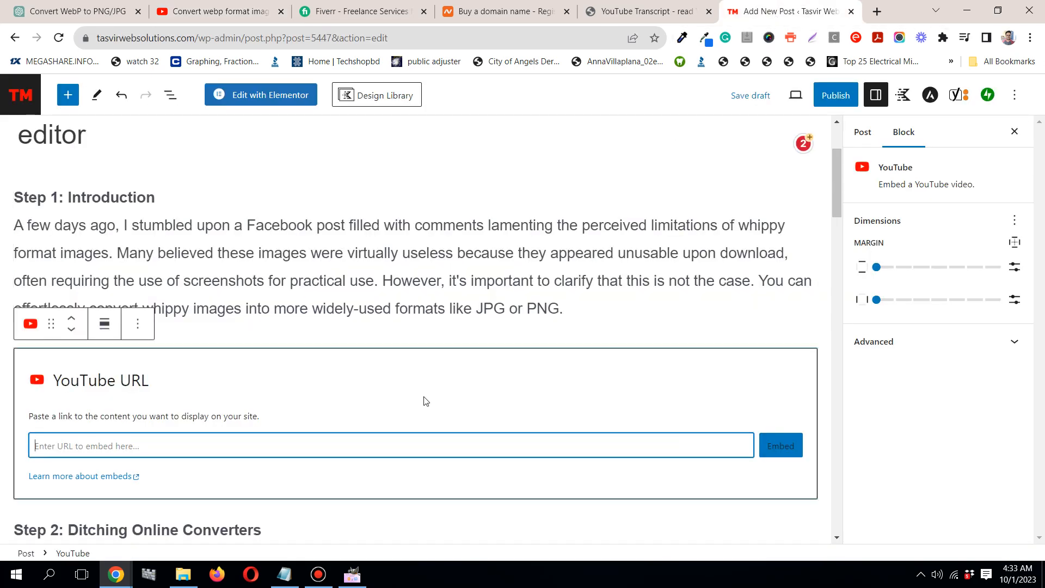
{"action": "right_click", "coordinate": [420, 445]}
{"action": "left_click", "coordinate": [493, 346]}
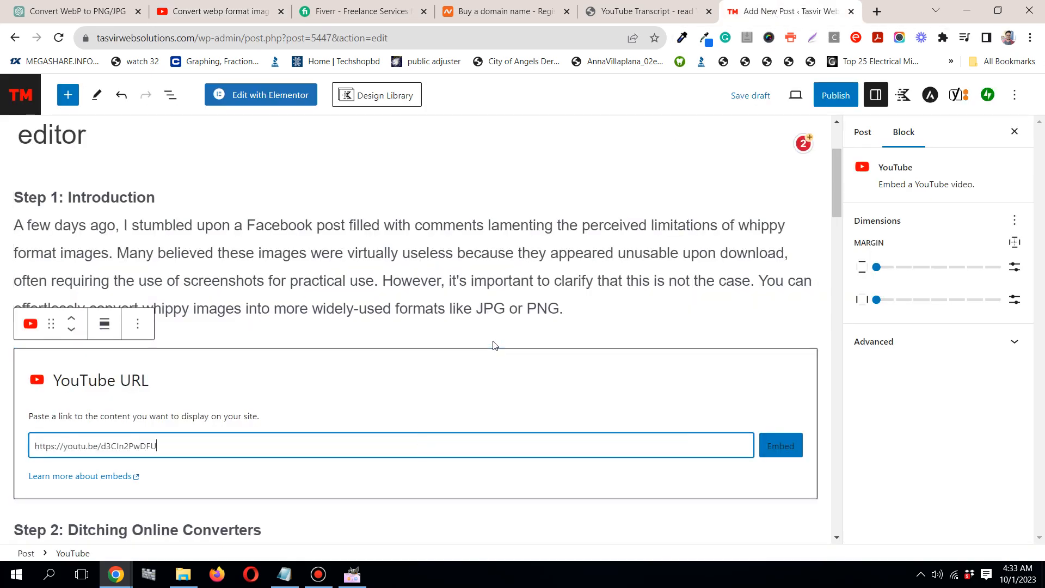
{"action": "left_click", "coordinate": [777, 448]}
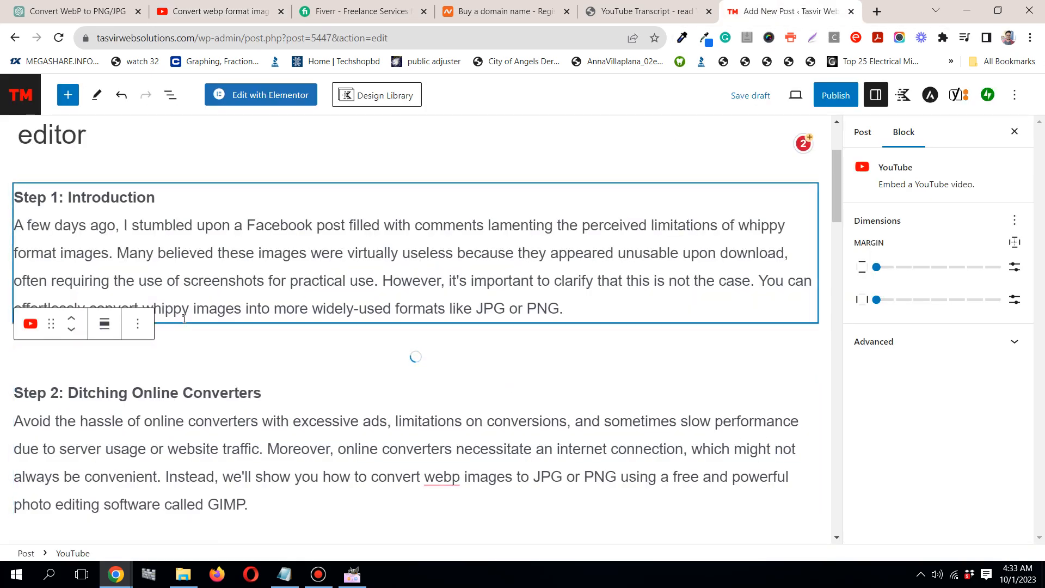
{"action": "scroll", "coordinate": [185, 309], "scroll_direction": "down", "scroll_amount": 6}
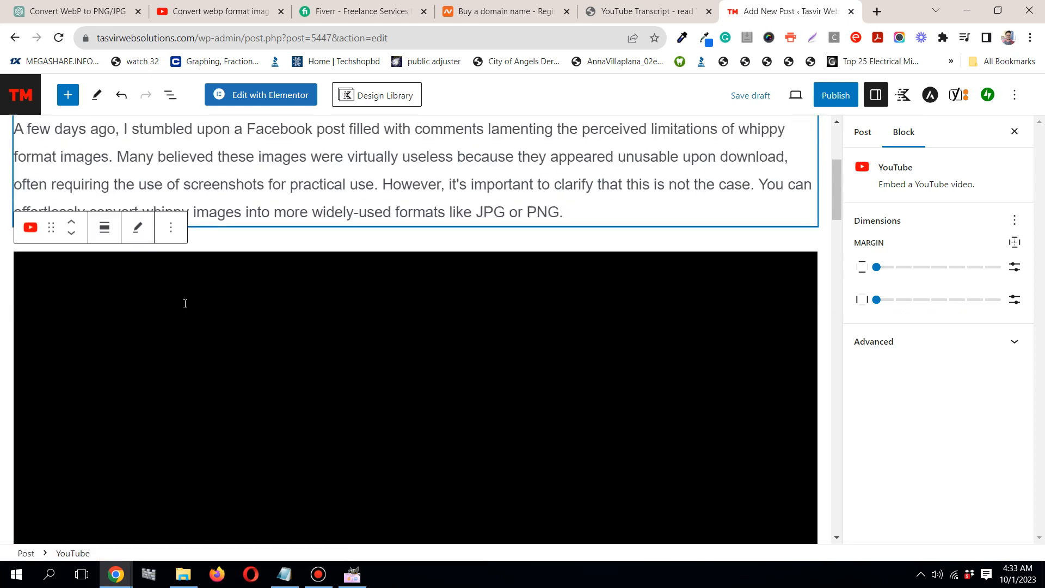
Split the "Step 1: Introduction" title from its paragraph into a separate block and remove the leftover empty line
{"action": "scroll", "coordinate": [185, 307], "scroll_direction": "up", "scroll_amount": 7}
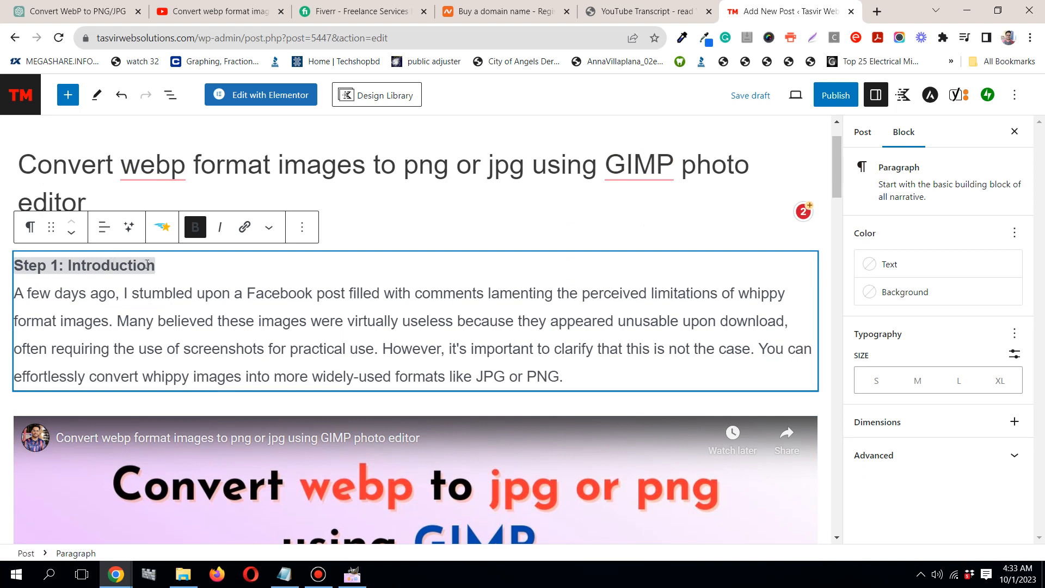
{"action": "left_click", "coordinate": [170, 268]}
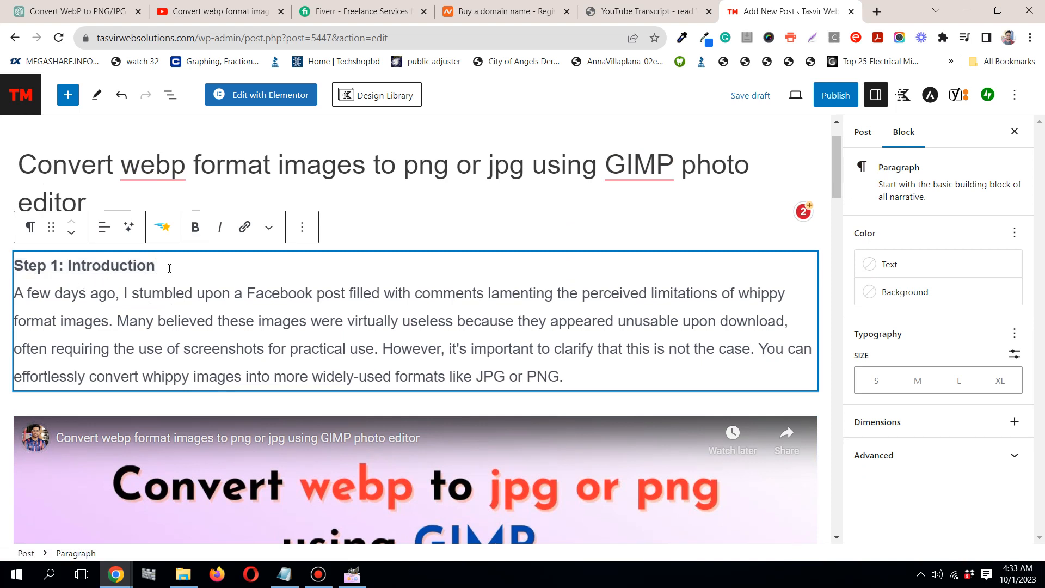
{"action": "triple_click", "coordinate": [111, 266]}
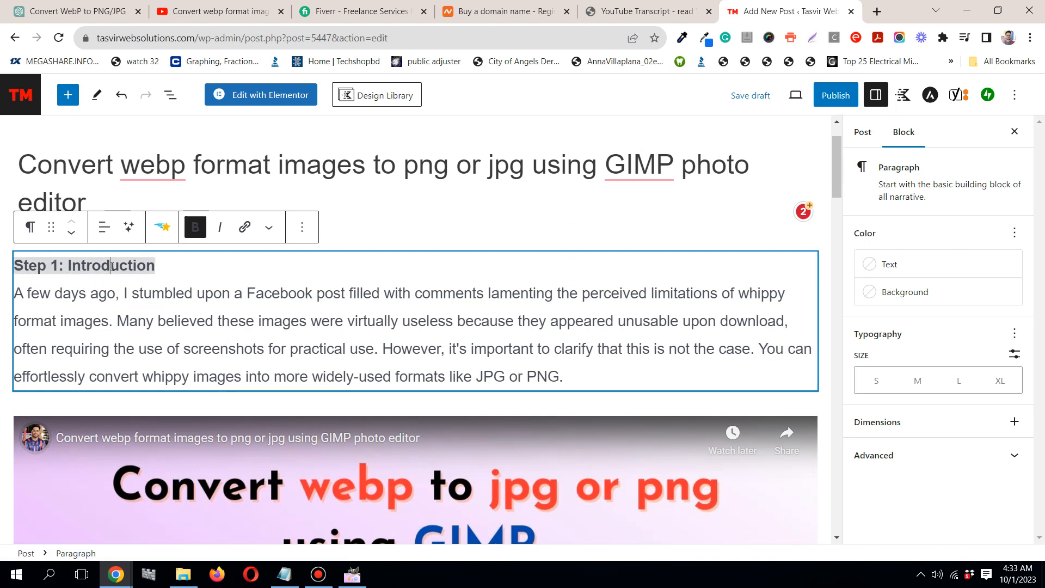
{"action": "left_click", "coordinate": [16, 293]}
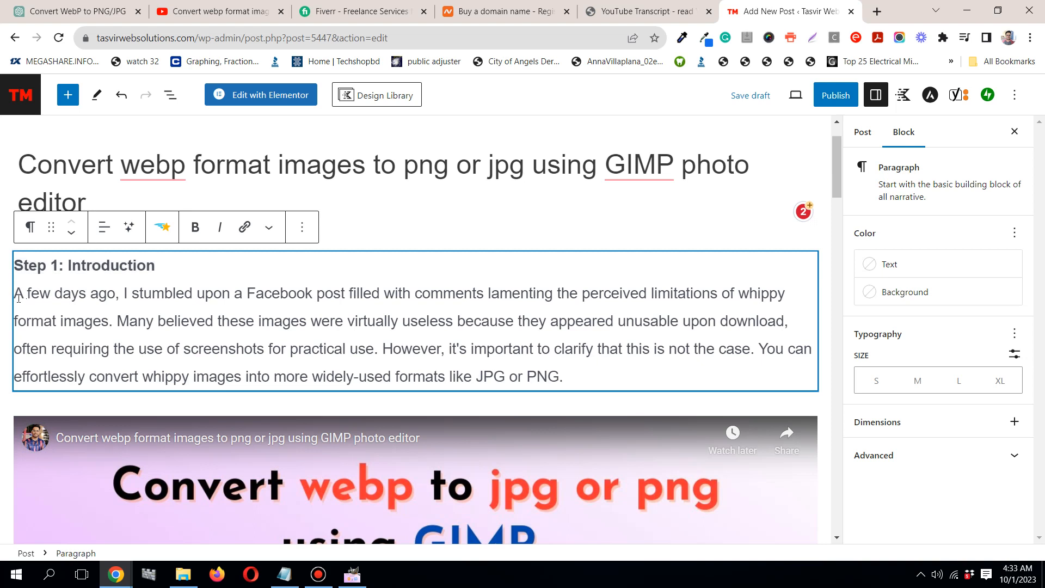
{"action": "key", "text": "Return"}
{"action": "left_click", "coordinate": [383, 241]}
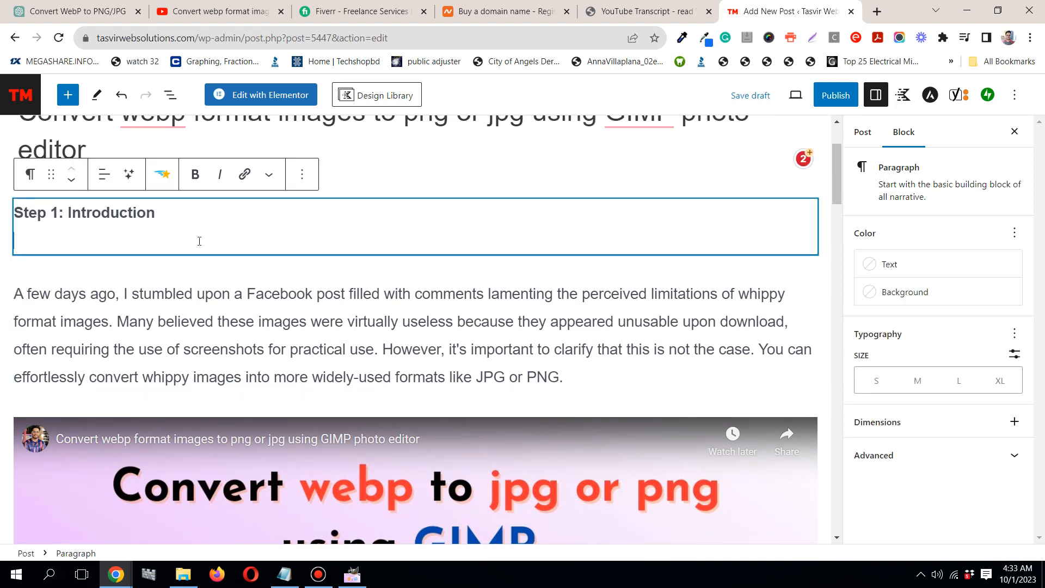
{"action": "key", "text": "BackSpace"}
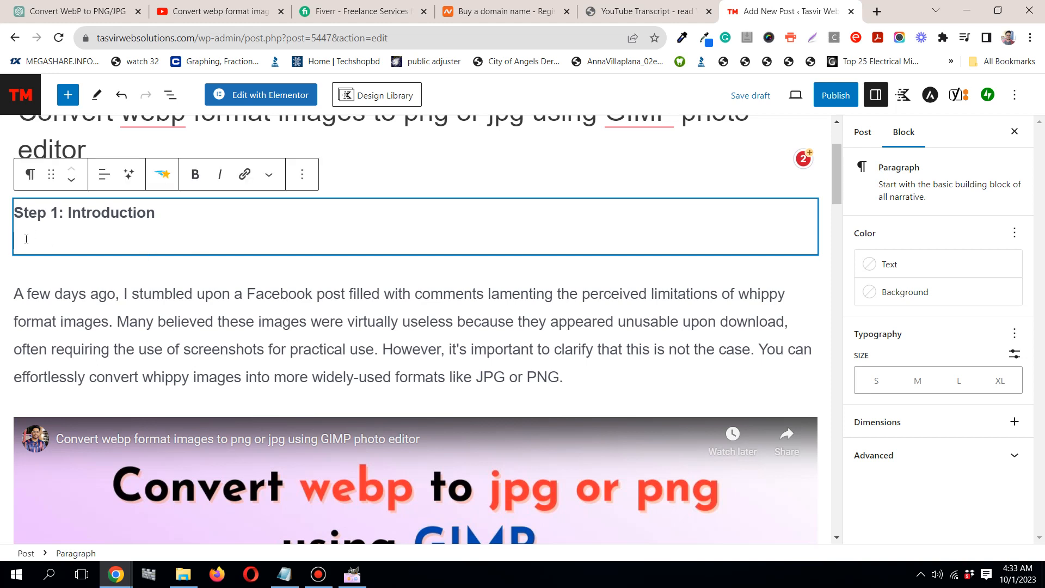
{"action": "key", "text": "BackSpace"}
{"action": "key", "text": "BackSpace"}
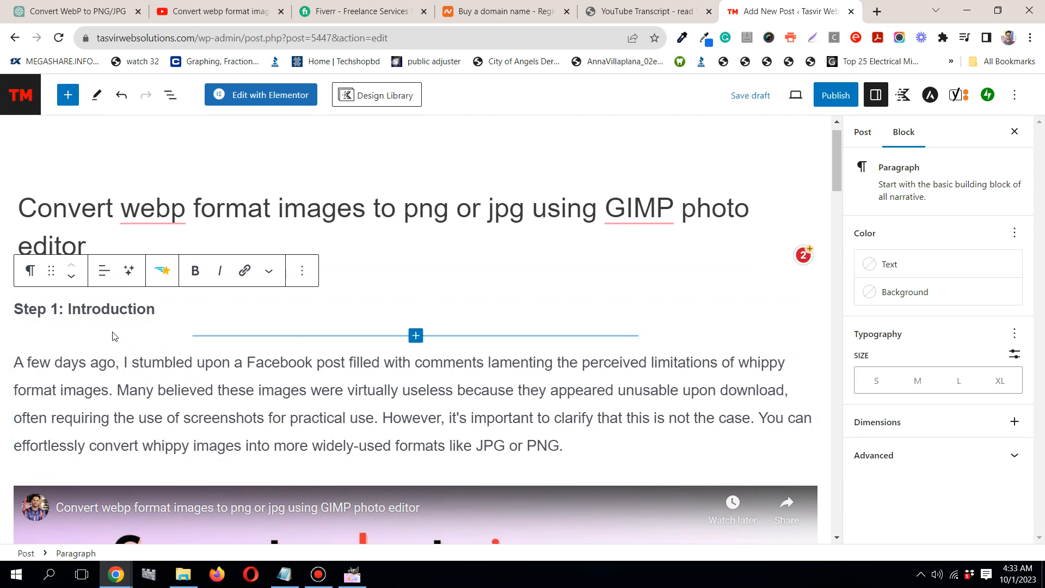
Transform the "Step 1: Introduction" paragraph block into a heading
{"action": "left_click", "coordinate": [156, 301]}
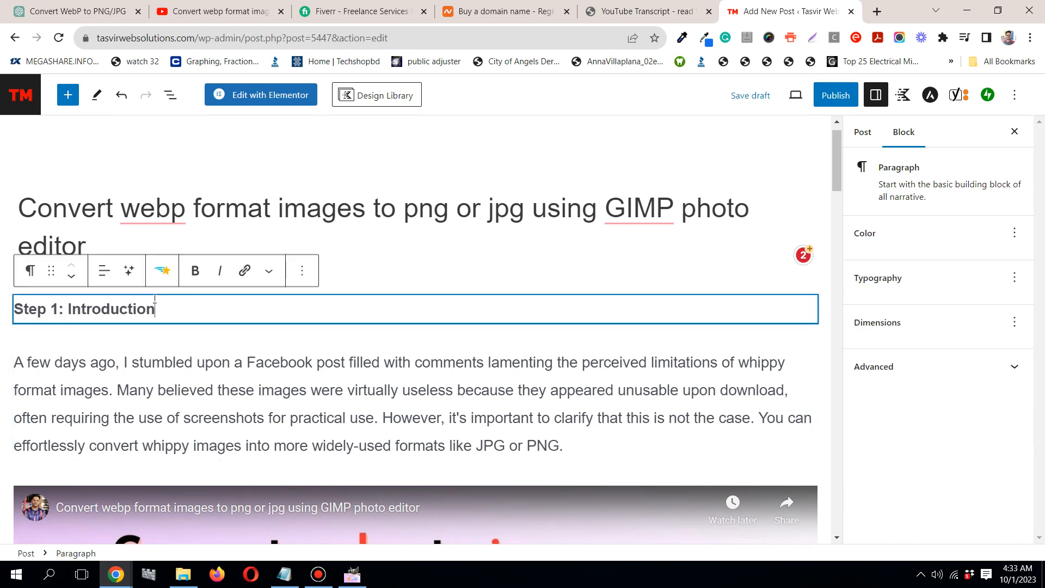
{"action": "left_click", "coordinate": [29, 270]}
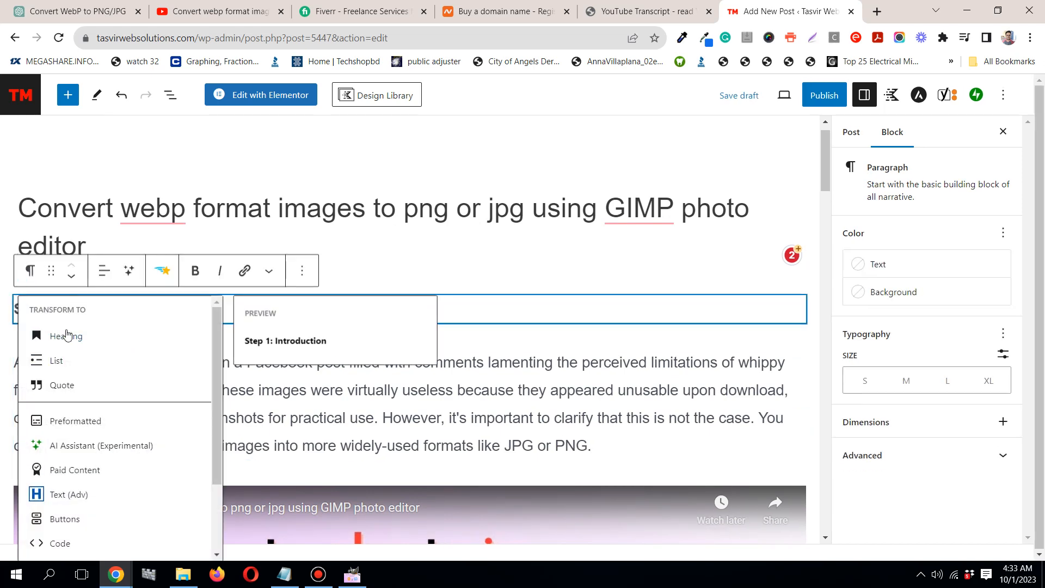
{"action": "left_click", "coordinate": [66, 335]}
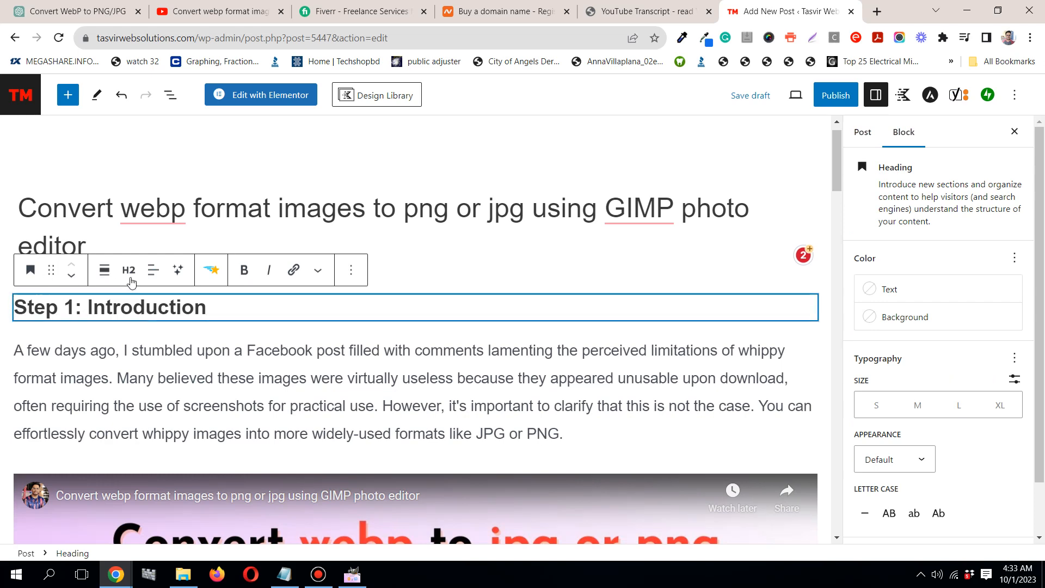
{"action": "scroll", "coordinate": [164, 348], "scroll_direction": "down", "scroll_amount": 6}
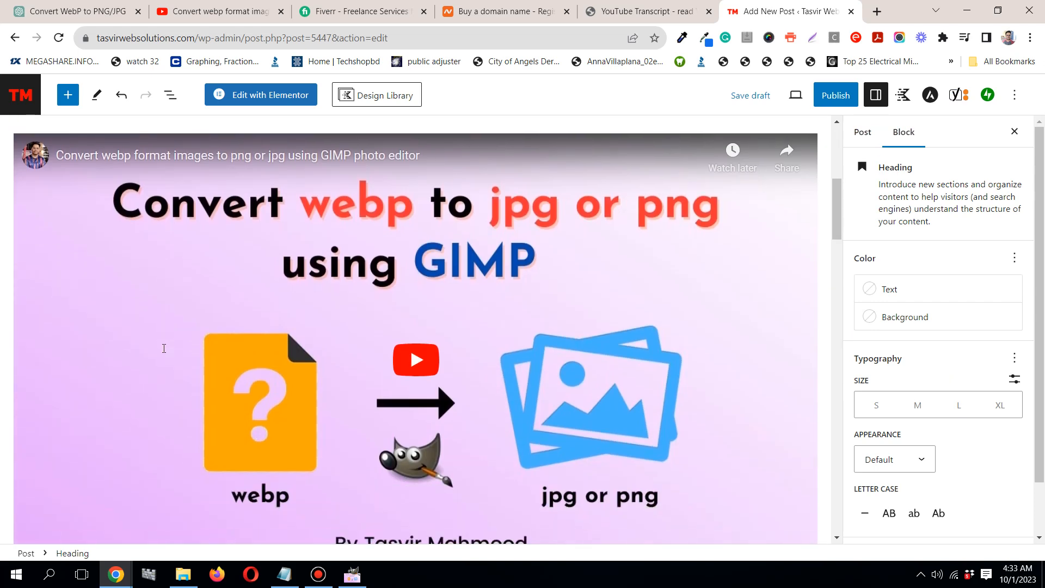
{"action": "scroll", "coordinate": [164, 349], "scroll_direction": "down", "scroll_amount": 4}
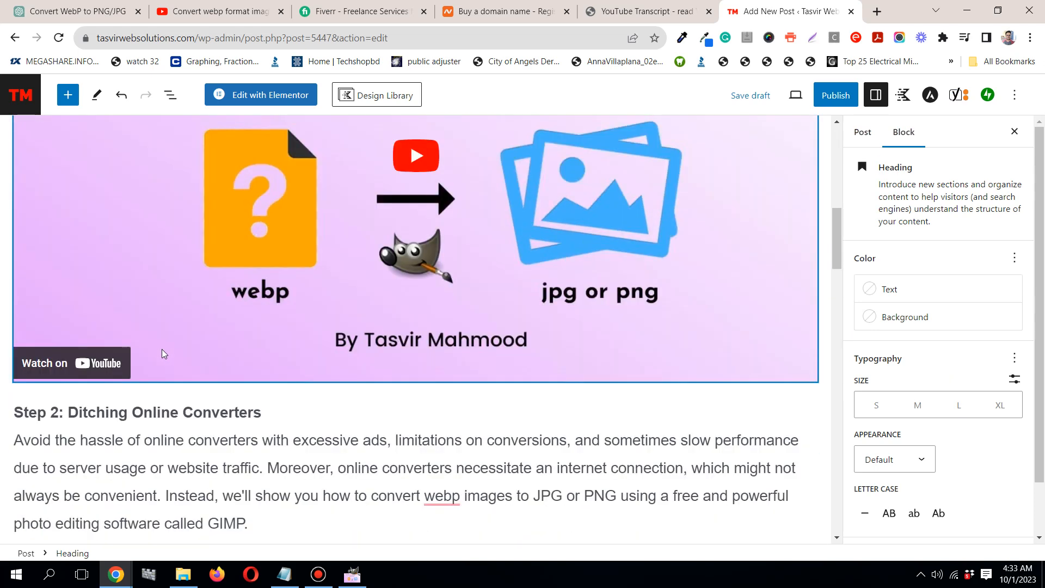
{"action": "left_click", "coordinate": [15, 440]}
{"action": "key", "text": "Return"}
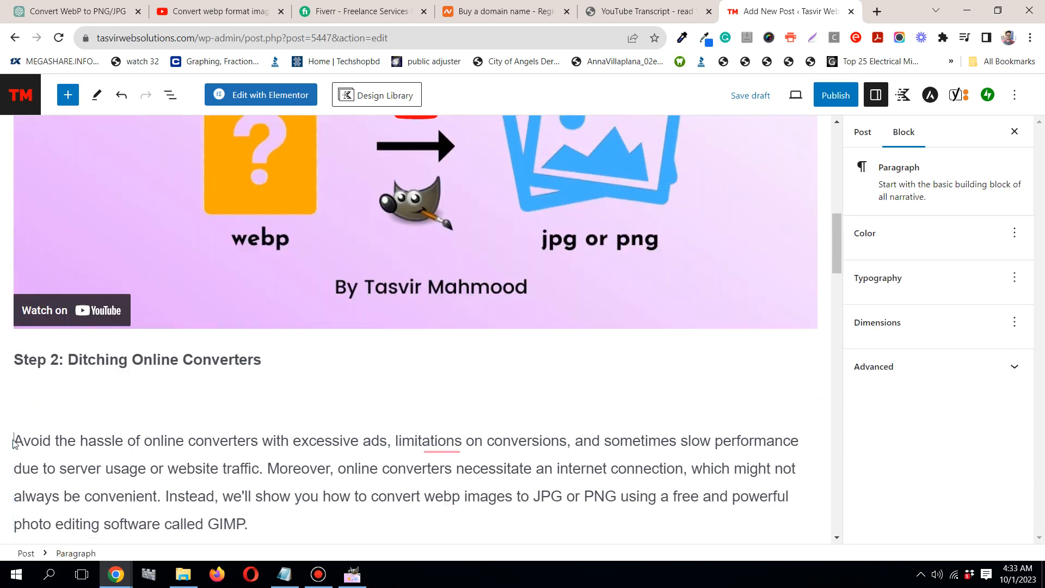
{"action": "key", "text": "BackSpace"}
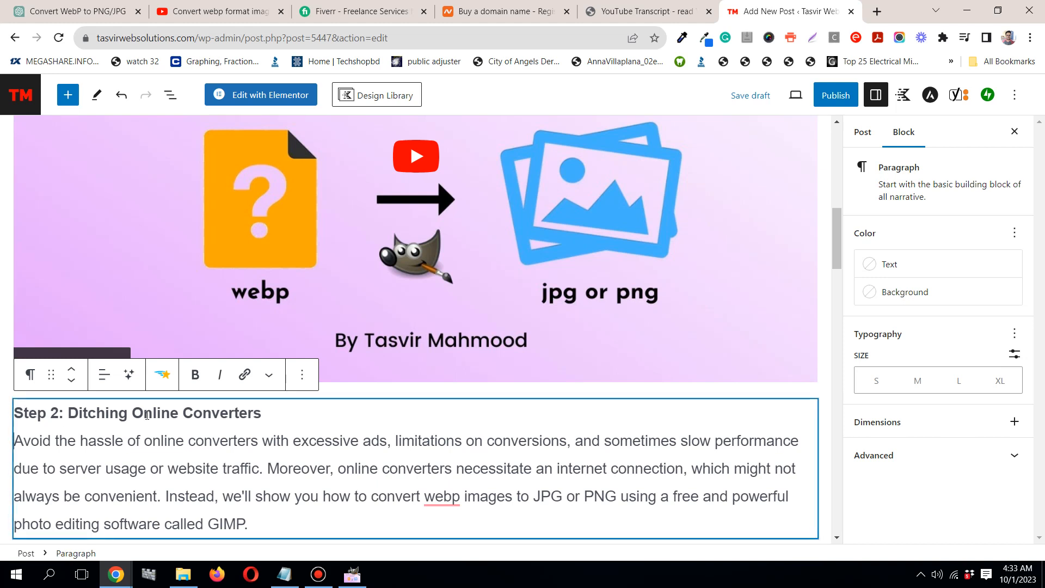
Split the "Step 2: Ditching Online Converters" title into its own heading block and remove the empty line left above its paragraph
{"action": "left_click", "coordinate": [283, 416]}
{"action": "key", "text": "Return"}
{"action": "left_click", "coordinate": [364, 364]}
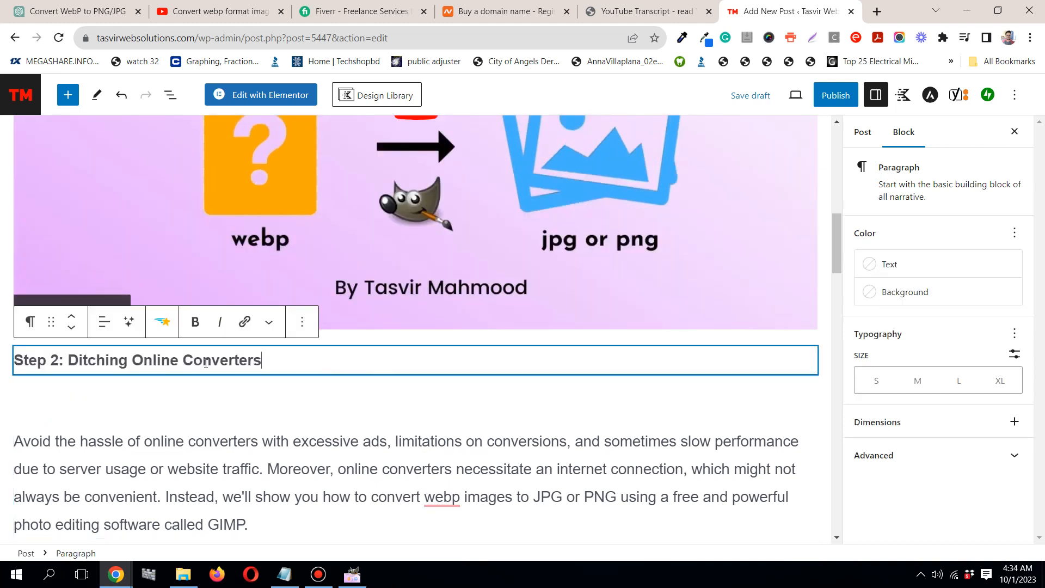
{"action": "left_click", "coordinate": [31, 322]}
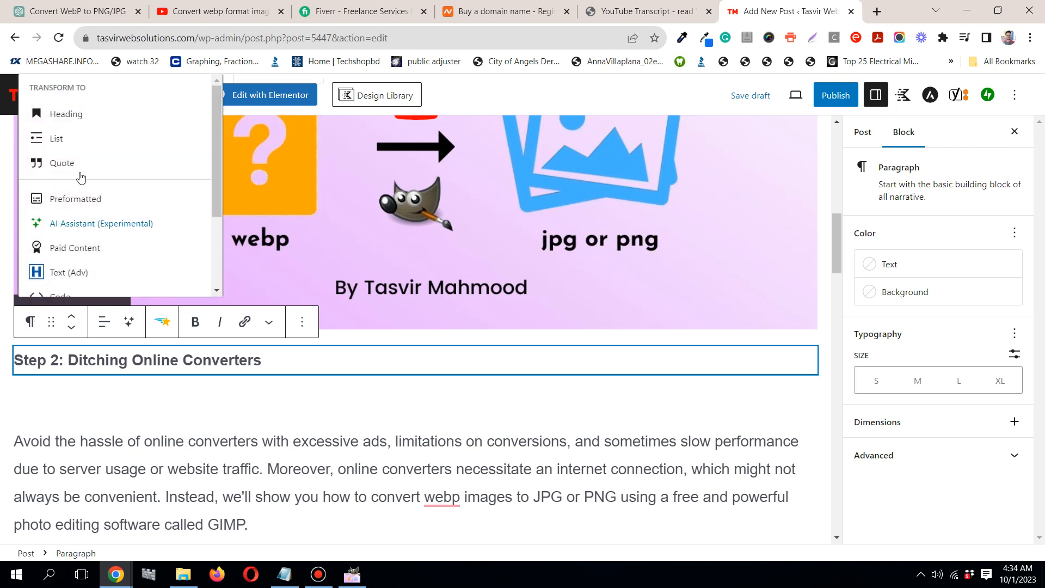
{"action": "left_click", "coordinate": [63, 118]}
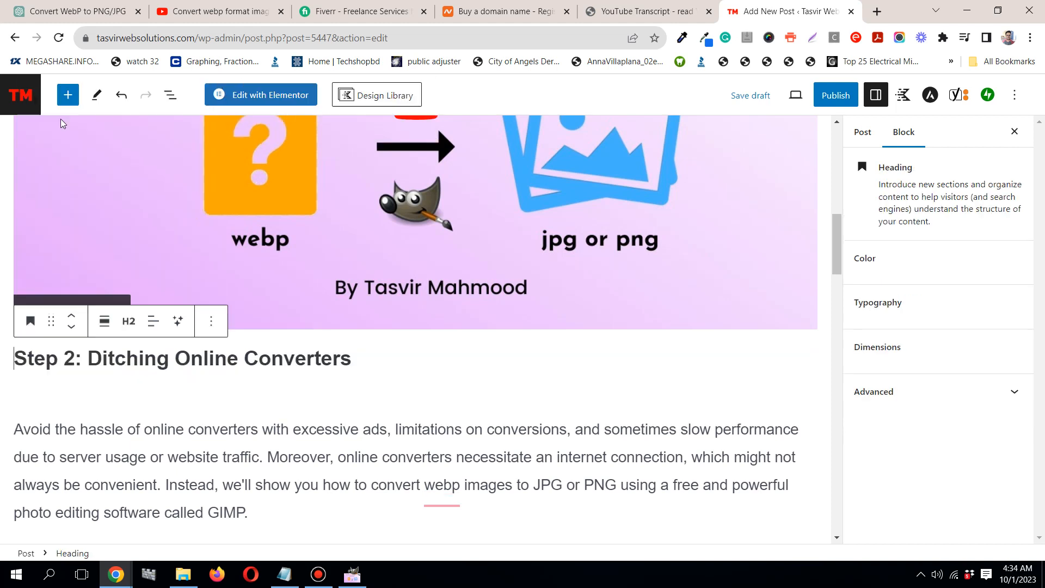
{"action": "left_click", "coordinate": [19, 429]}
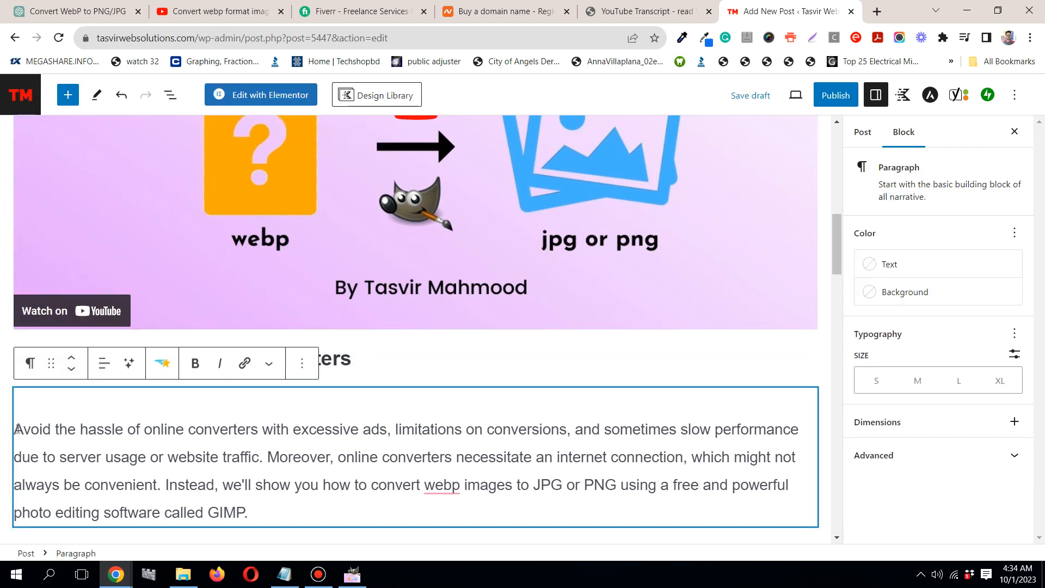
{"action": "key", "text": "BackSpace"}
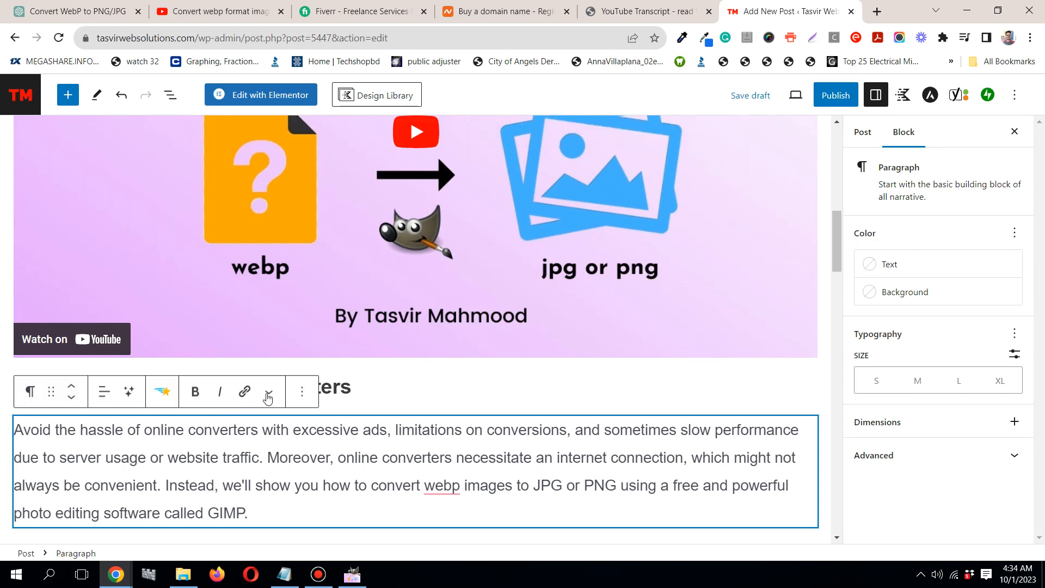
Separate the "Step 3: Downloading GIMP" title from its paragraph as a heading block and remove the leftover empty line
{"action": "scroll", "coordinate": [287, 390], "scroll_direction": "down", "scroll_amount": 4}
{"action": "scroll", "coordinate": [288, 389], "scroll_direction": "down", "scroll_amount": 1}
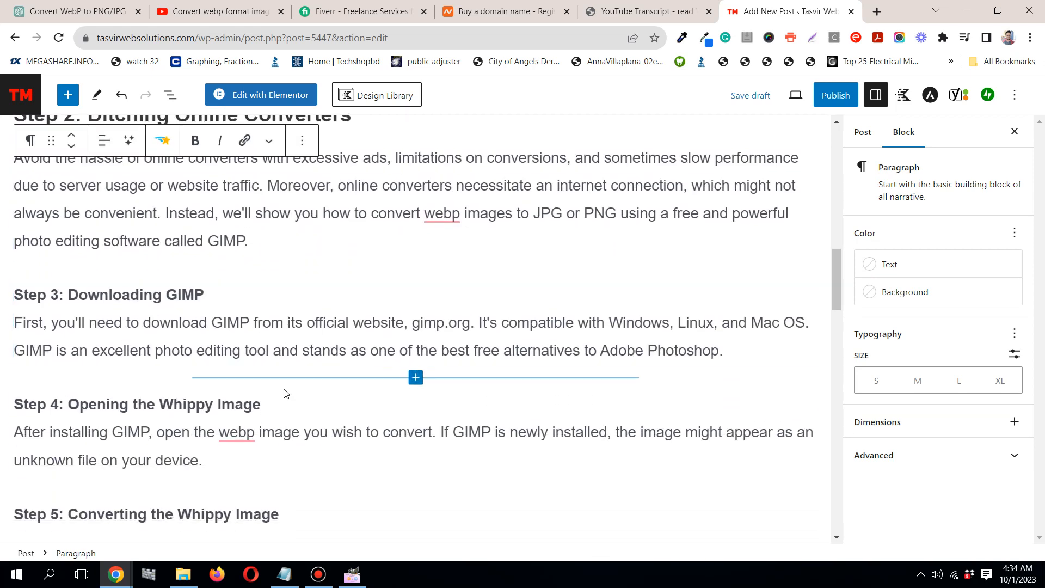
{"action": "scroll", "coordinate": [111, 307], "scroll_direction": "up", "scroll_amount": 1}
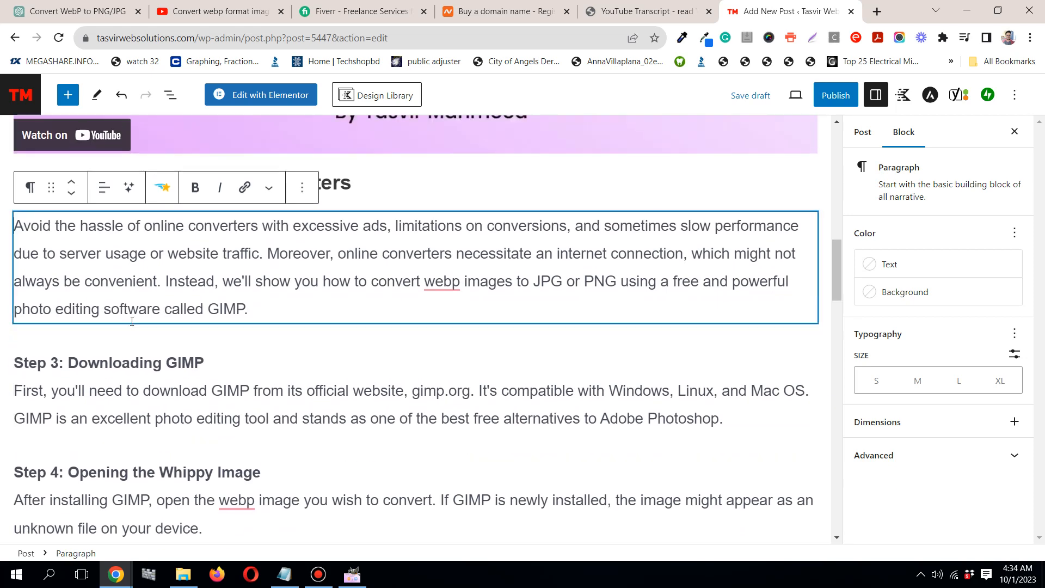
{"action": "scroll", "coordinate": [370, 430], "scroll_direction": "up", "scroll_amount": 2}
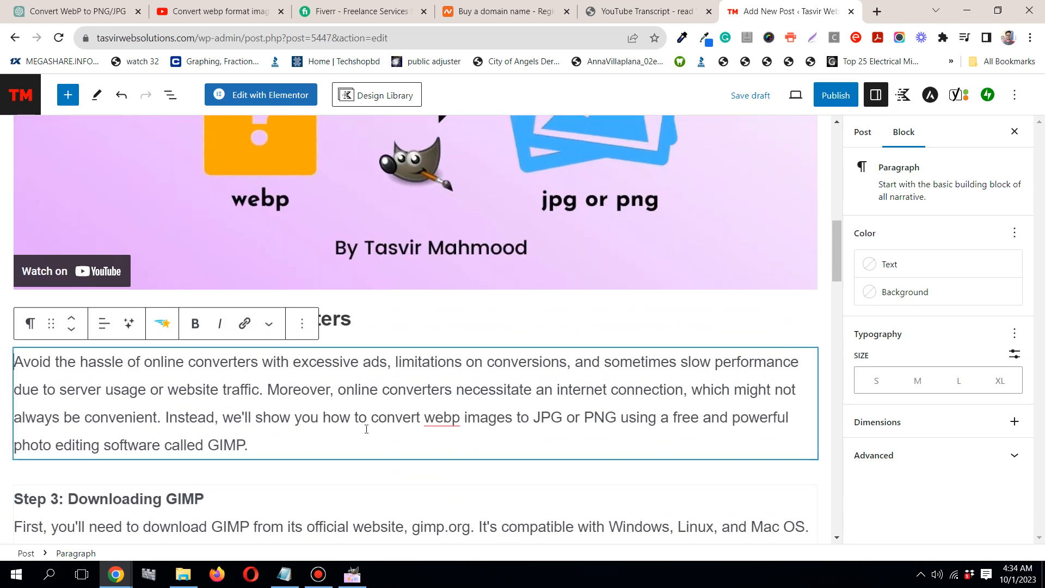
{"action": "scroll", "coordinate": [366, 427], "scroll_direction": "down", "scroll_amount": 2}
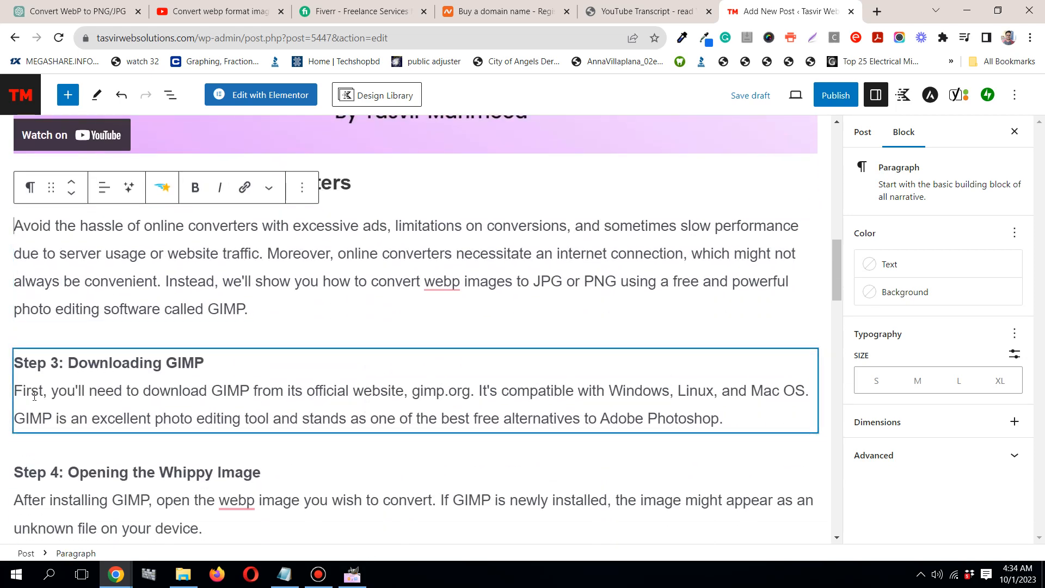
{"action": "left_click", "coordinate": [223, 359]}
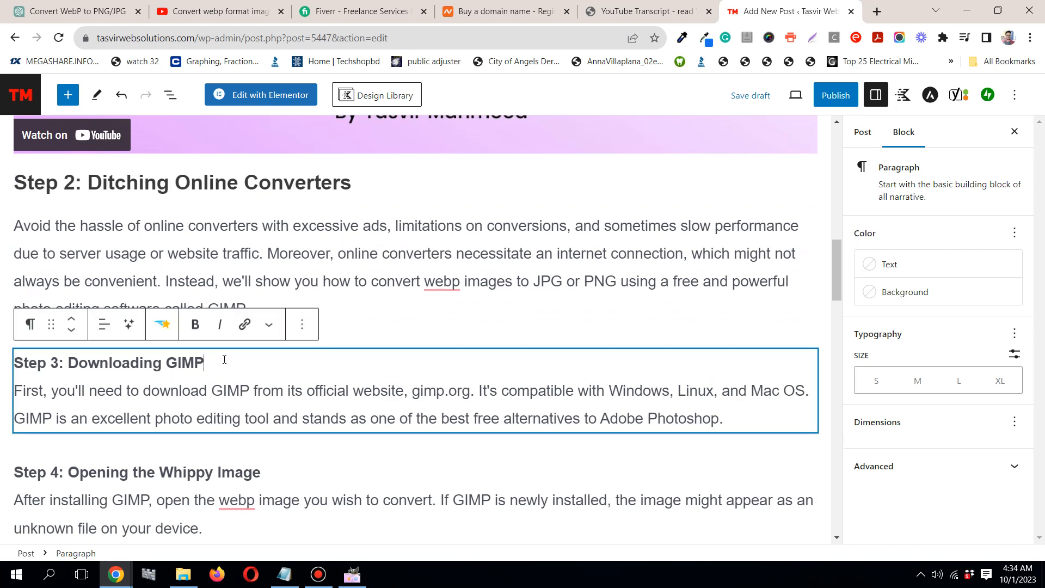
{"action": "key", "text": "Return"}
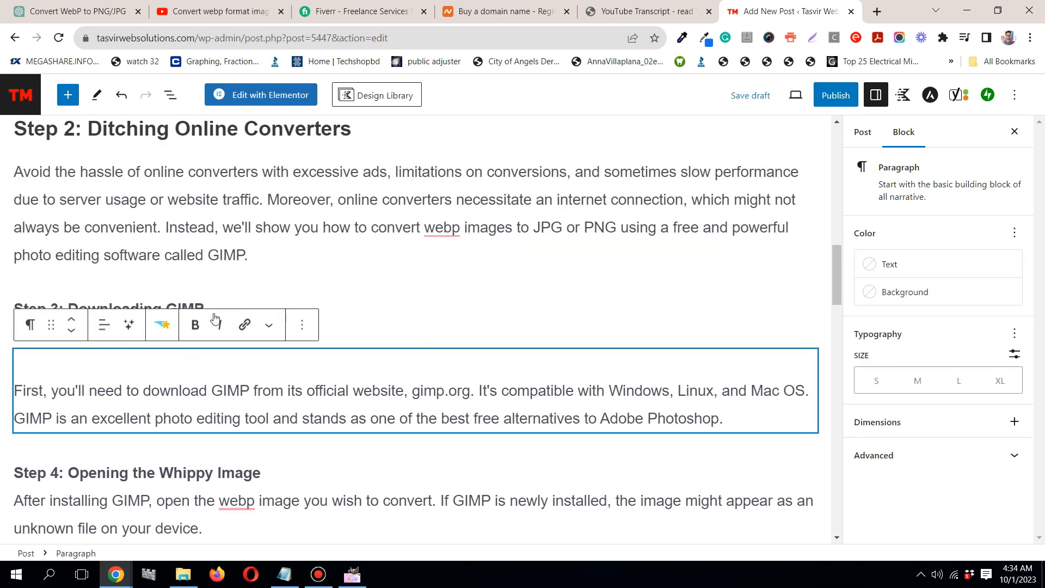
{"action": "left_click", "coordinate": [347, 306]}
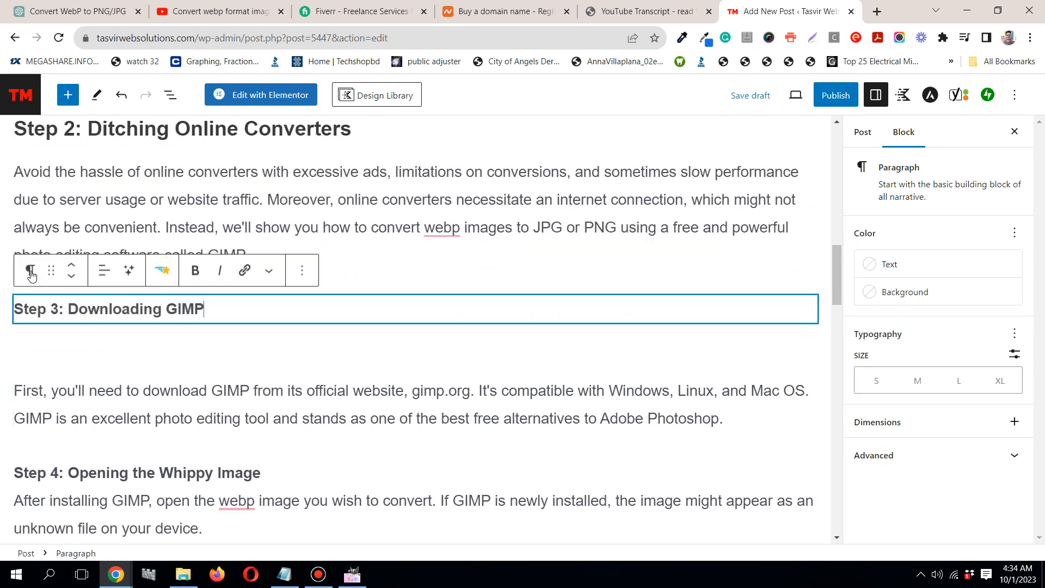
{"action": "left_click", "coordinate": [31, 271]}
{"action": "left_click", "coordinate": [66, 334]}
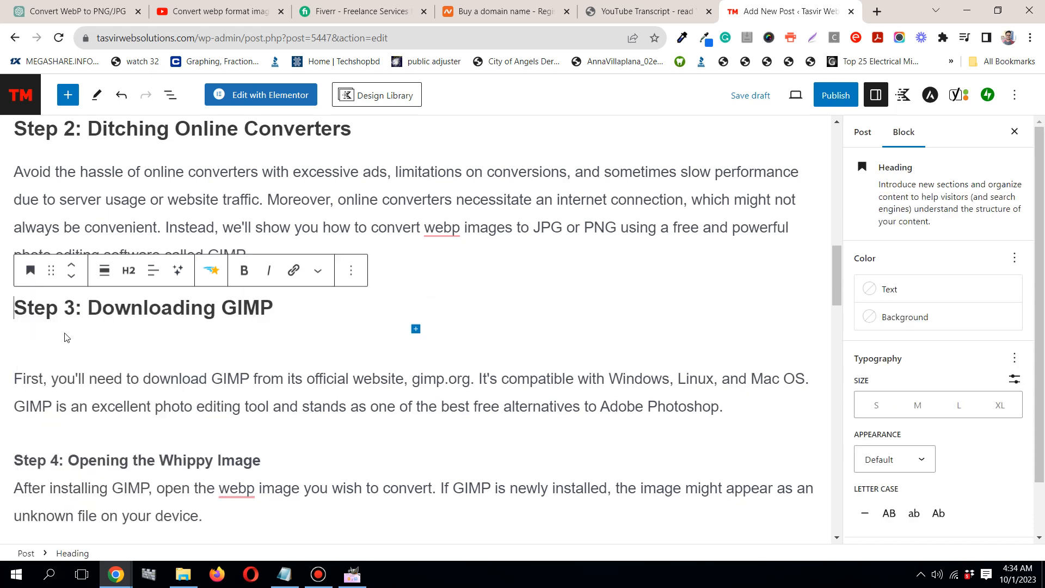
{"action": "left_click", "coordinate": [15, 381]}
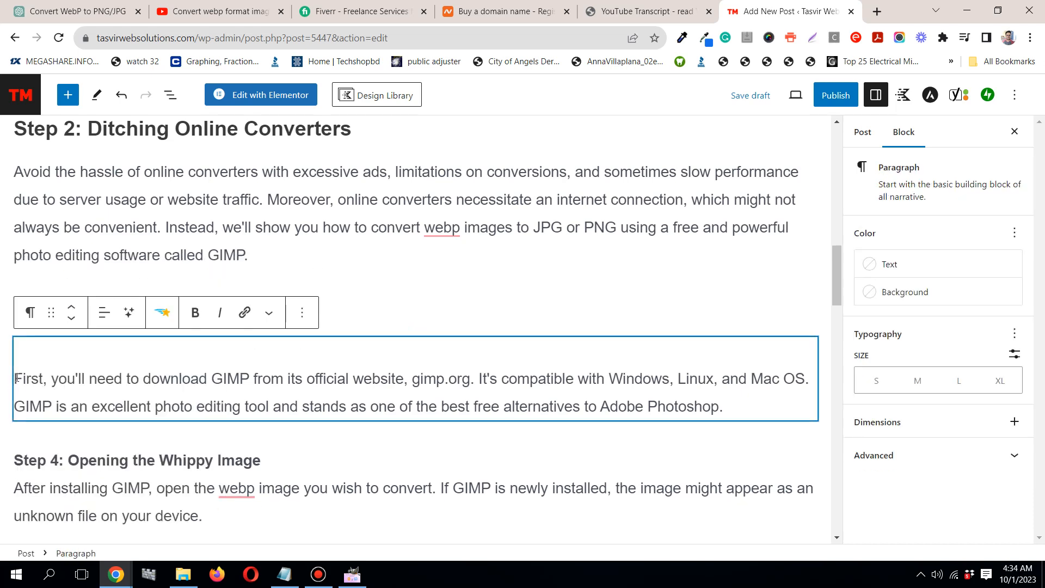
Split off the "Step 4: Opening the Whippy Image" title as a heading block and delete the empty line before its paragraph
{"action": "scroll", "coordinate": [43, 388], "scroll_direction": "down", "scroll_amount": 1}
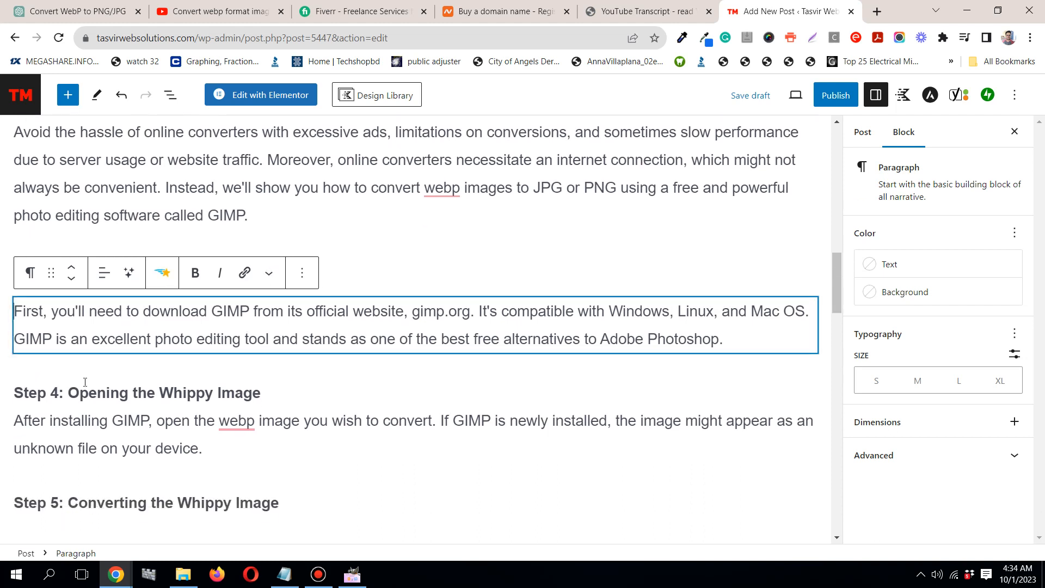
{"action": "left_click", "coordinate": [43, 388]}
{"action": "scroll", "coordinate": [150, 344], "scroll_direction": "down", "scroll_amount": 1}
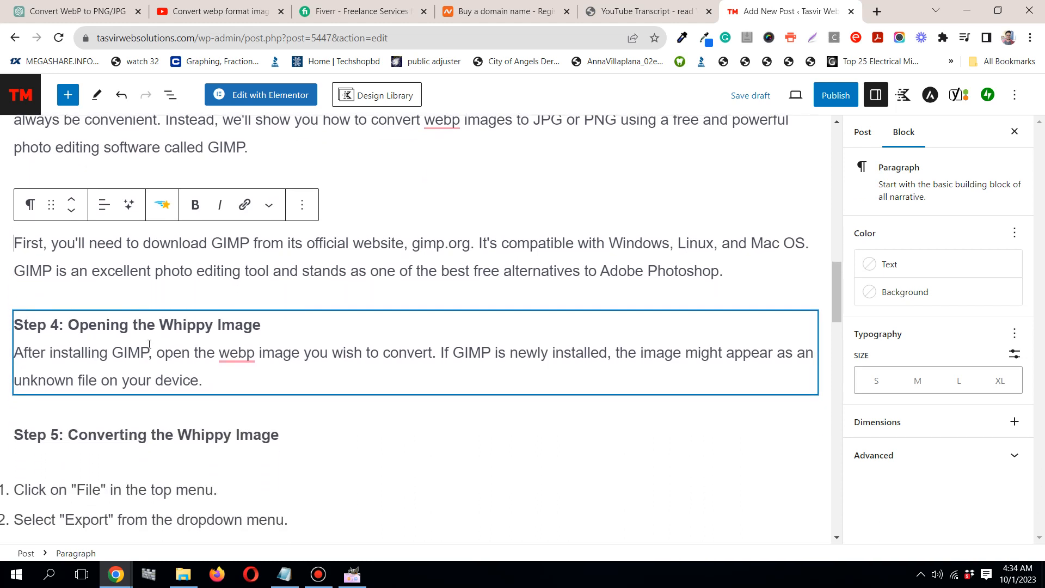
{"action": "left_click", "coordinate": [285, 323]}
{"action": "key", "text": "Return"}
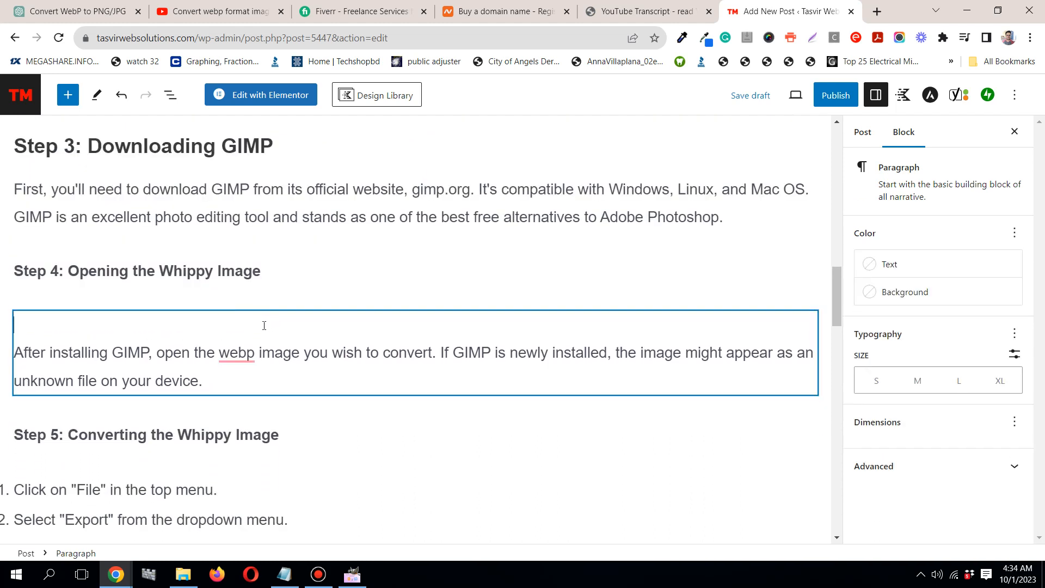
{"action": "left_click", "coordinate": [133, 266]}
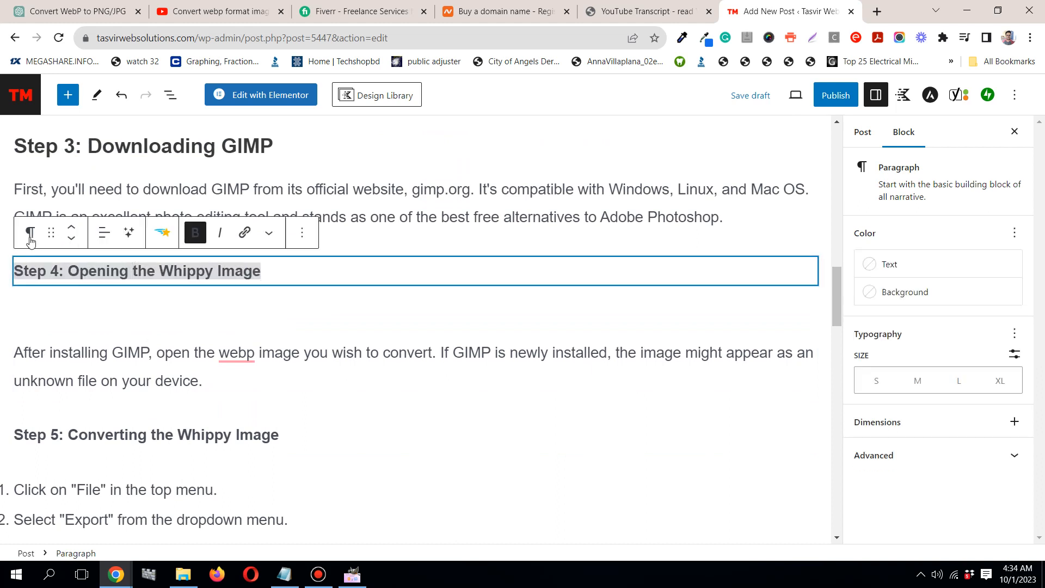
{"action": "left_click", "coordinate": [30, 240]}
{"action": "left_click", "coordinate": [83, 290]}
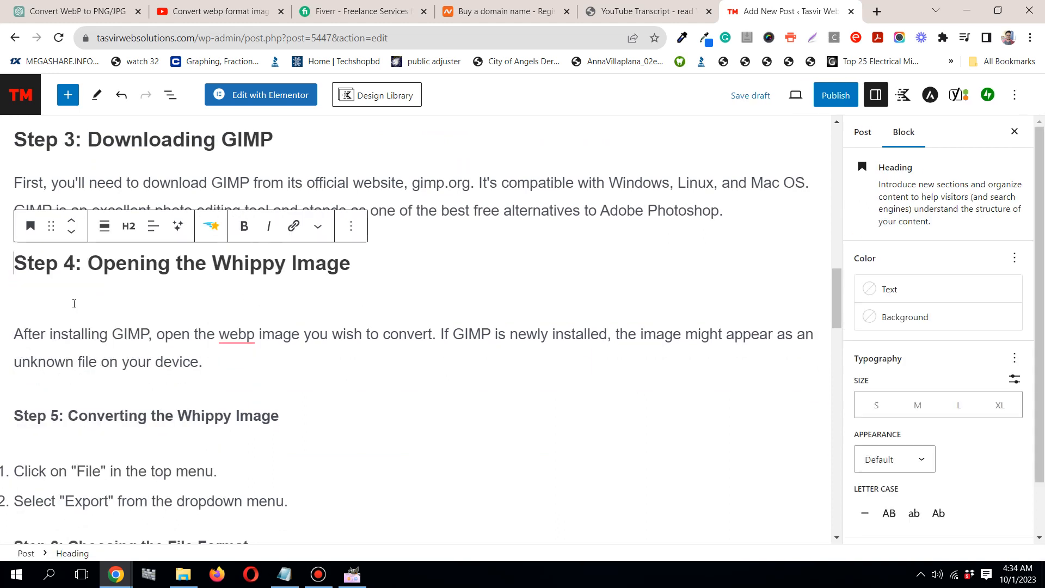
{"action": "left_click", "coordinate": [15, 333]}
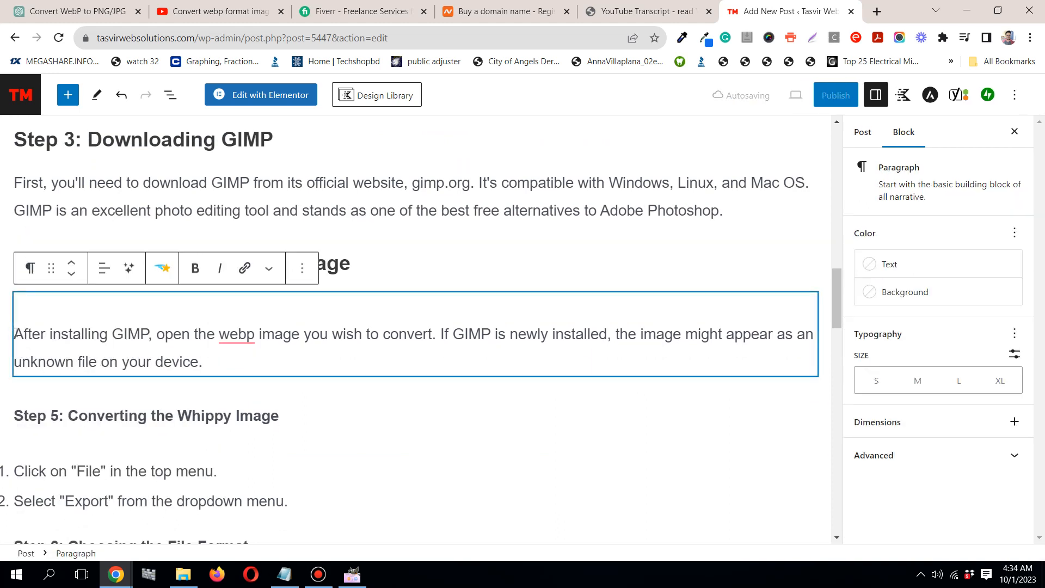
{"action": "key", "text": "BackSpace"}
Transform the "Step 5: Converting the Whippy Image" paragraph block into a heading
{"action": "scroll", "coordinate": [47, 368], "scroll_direction": "down", "scroll_amount": 3}
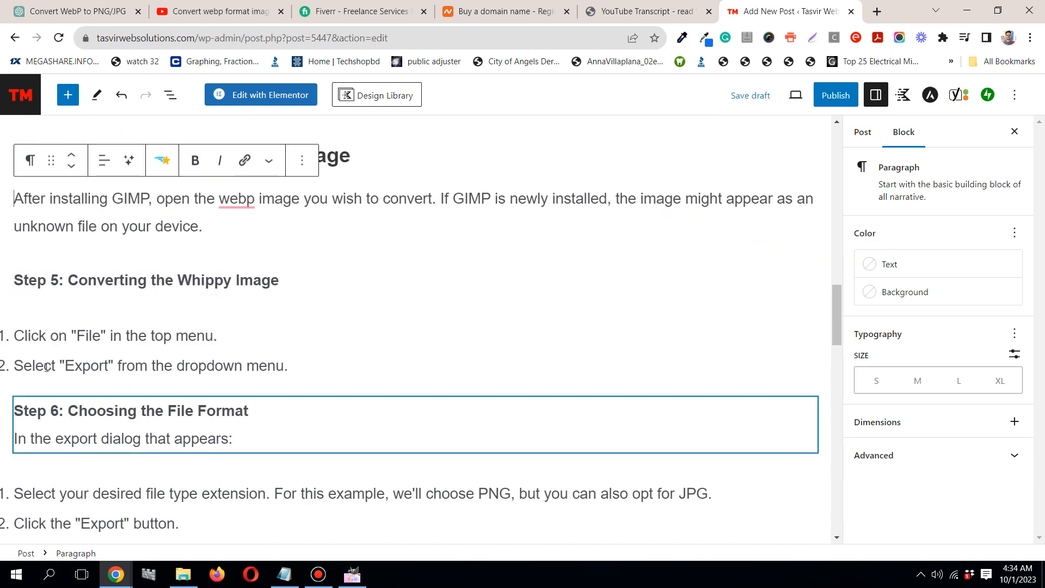
{"action": "left_click", "coordinate": [224, 282]}
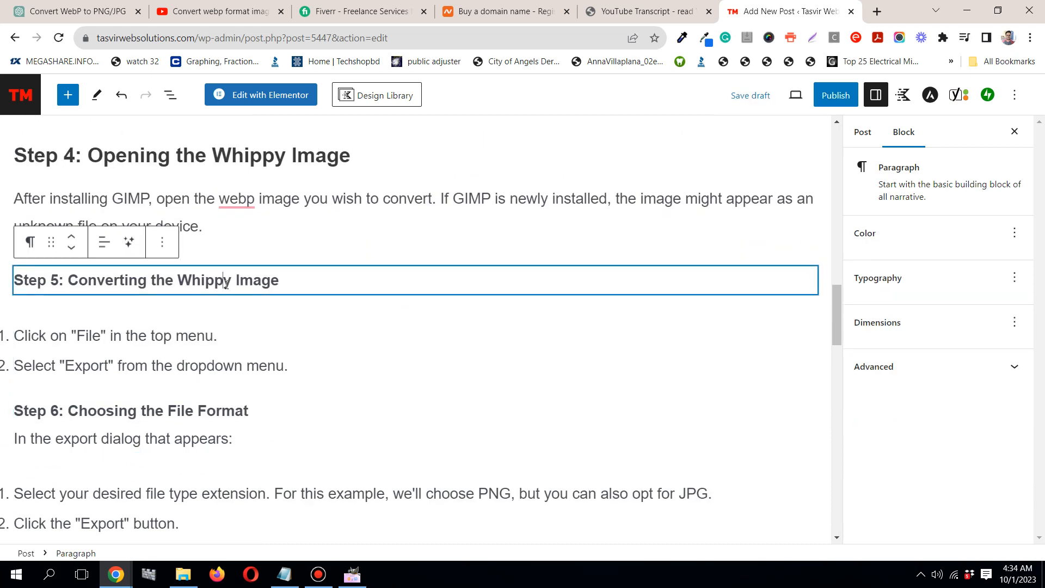
{"action": "triple_click", "coordinate": [225, 282]}
{"action": "left_click", "coordinate": [30, 240]}
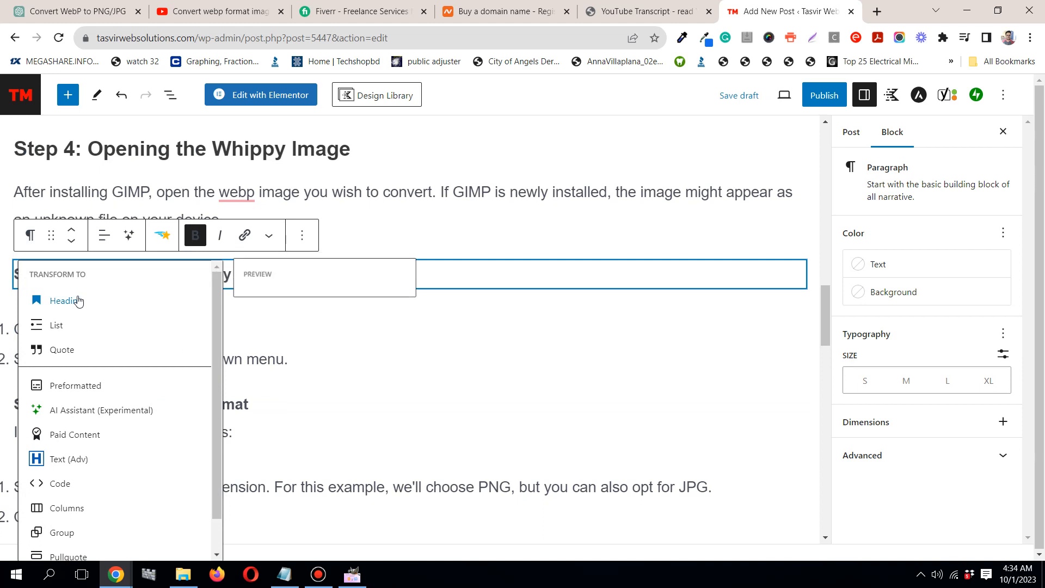
{"action": "left_click", "coordinate": [78, 301]}
Split the "Step 6: Choosing the File Format" title into its own heading block and remove the empty line above "In the export dialog that appears:"
{"action": "scroll", "coordinate": [43, 328], "scroll_direction": "down", "scroll_amount": 1}
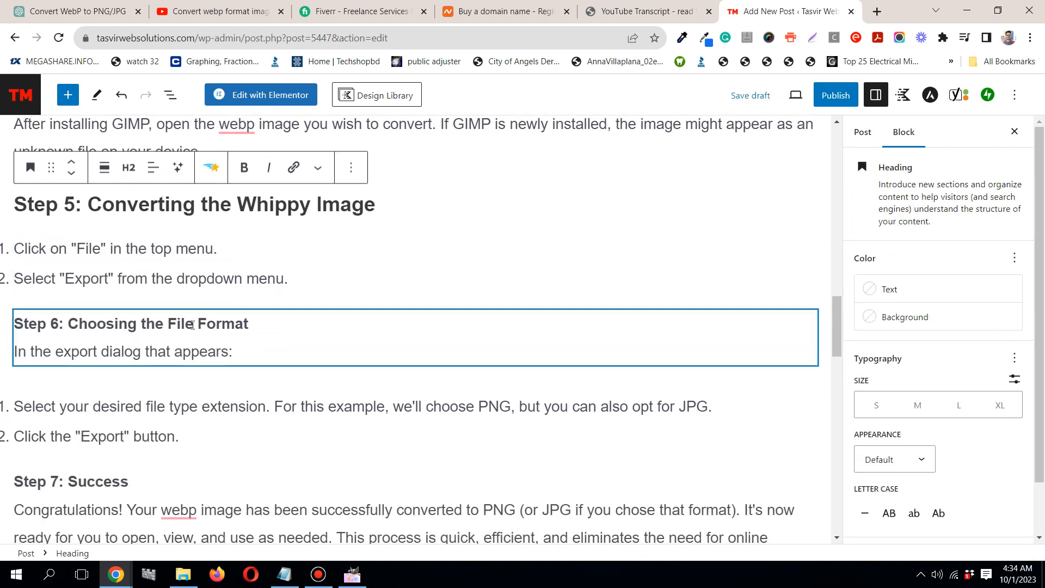
{"action": "left_click", "coordinate": [285, 324]}
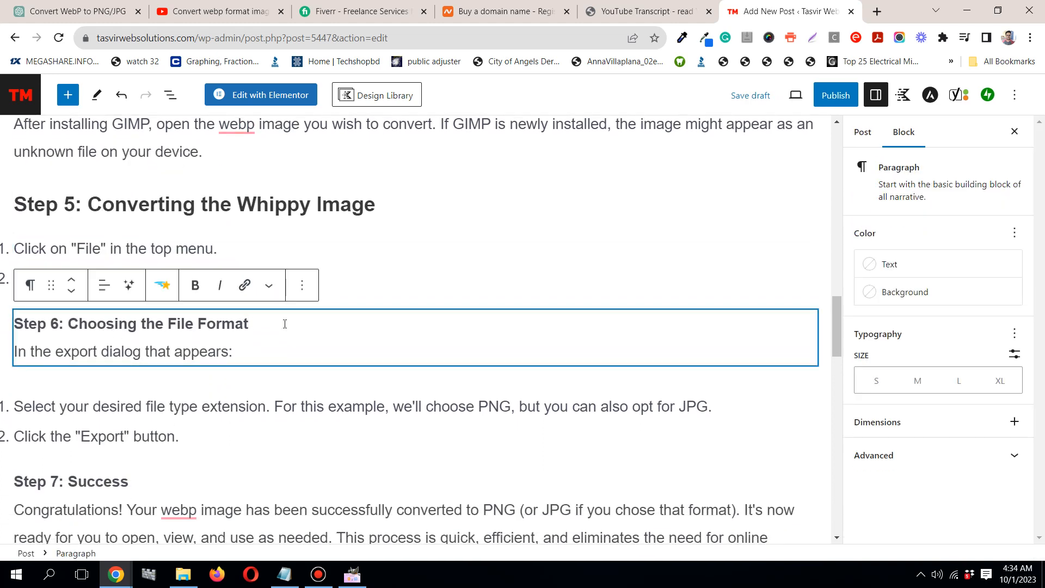
{"action": "key", "text": "Return"}
{"action": "key", "text": "ctrl+z"}
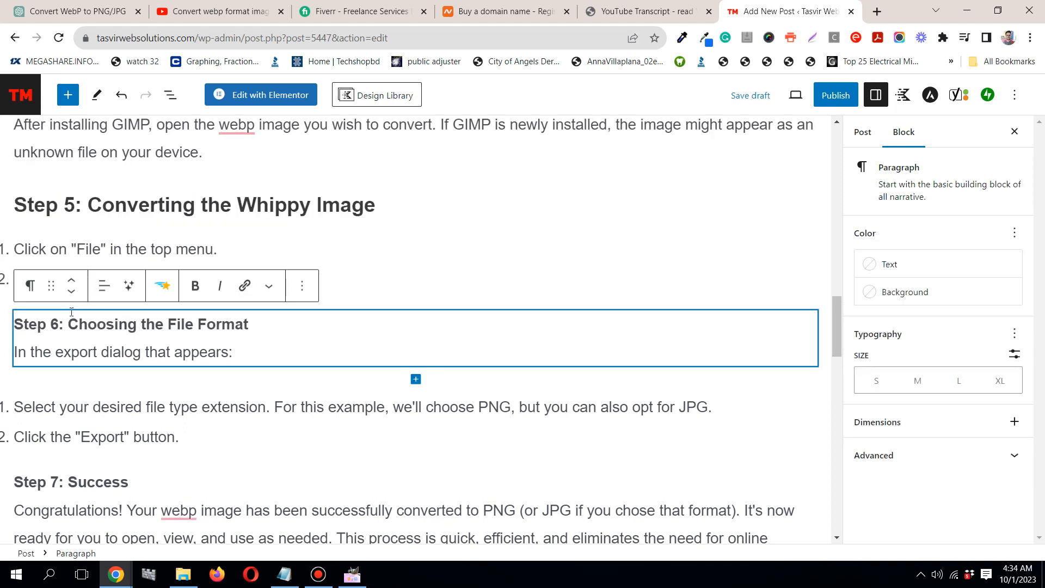
{"action": "key", "text": "Return"}
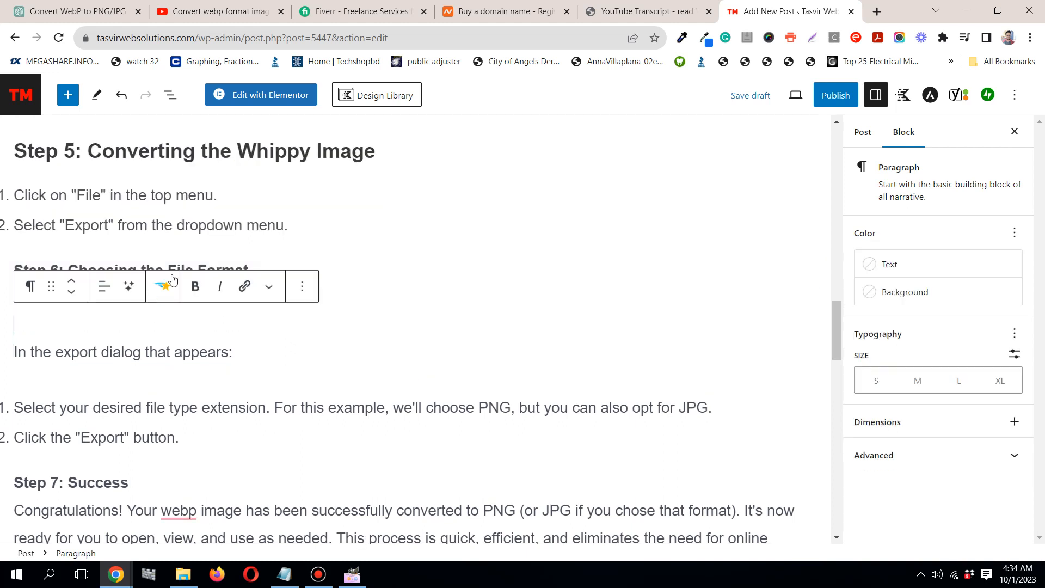
{"action": "left_click_drag", "start_coordinate": [249, 271], "coordinate": [52, 272]}
{"action": "left_click", "coordinate": [30, 233]}
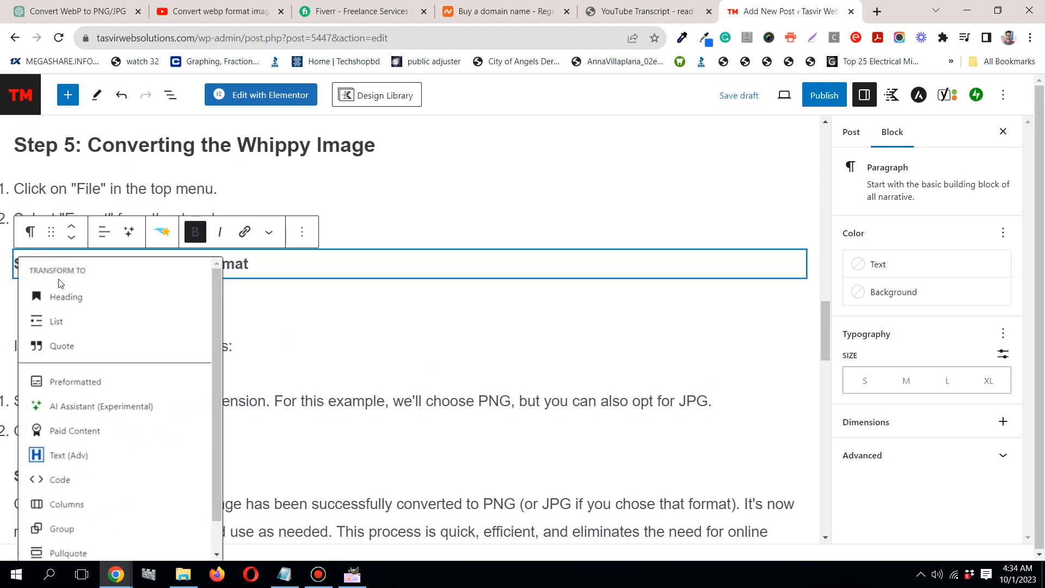
{"action": "left_click", "coordinate": [73, 294]}
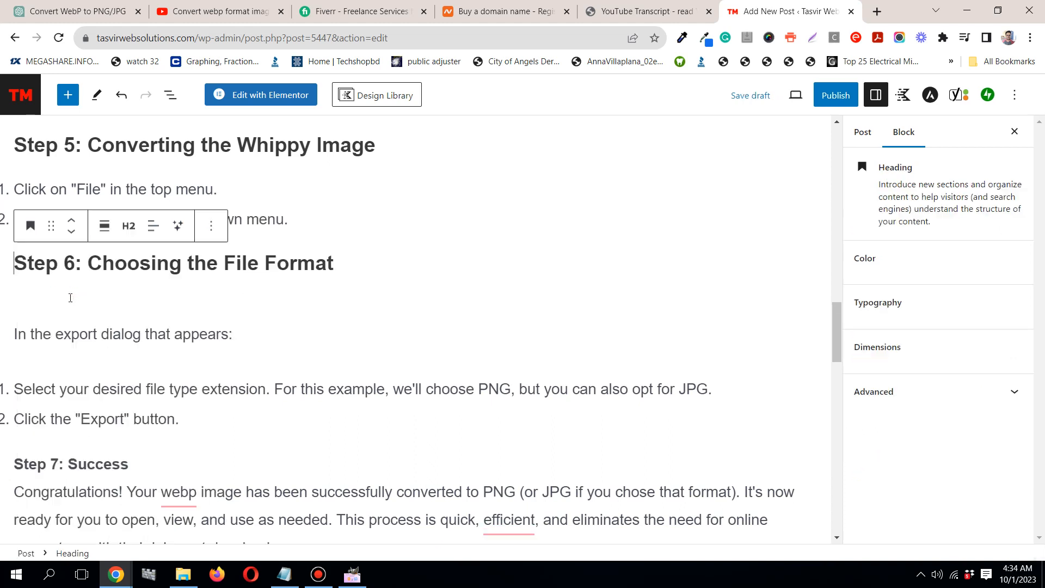
{"action": "left_click", "coordinate": [20, 334]}
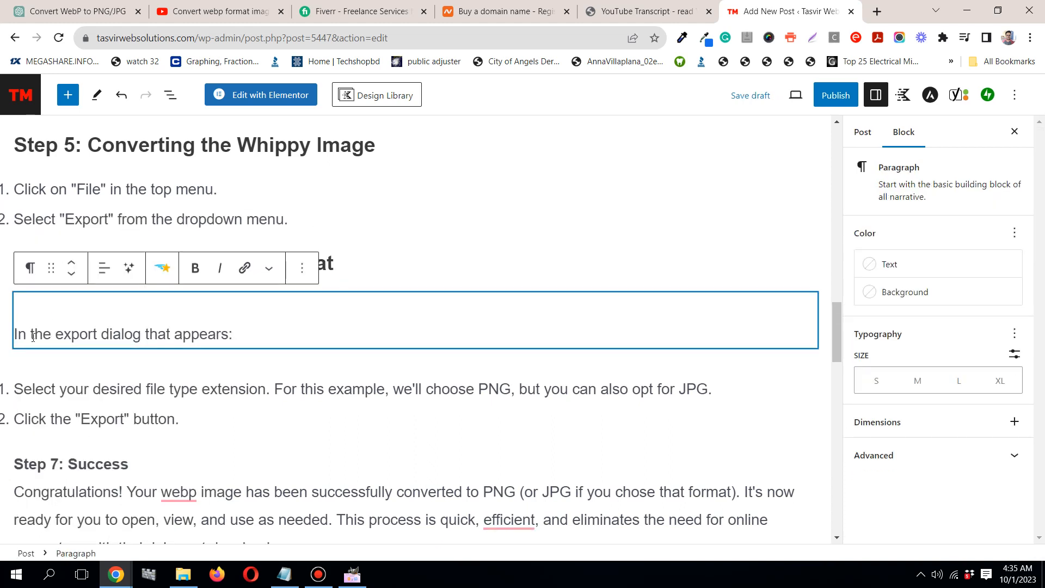
{"action": "key", "text": "Left"}
{"action": "key", "text": "BackSpace"}
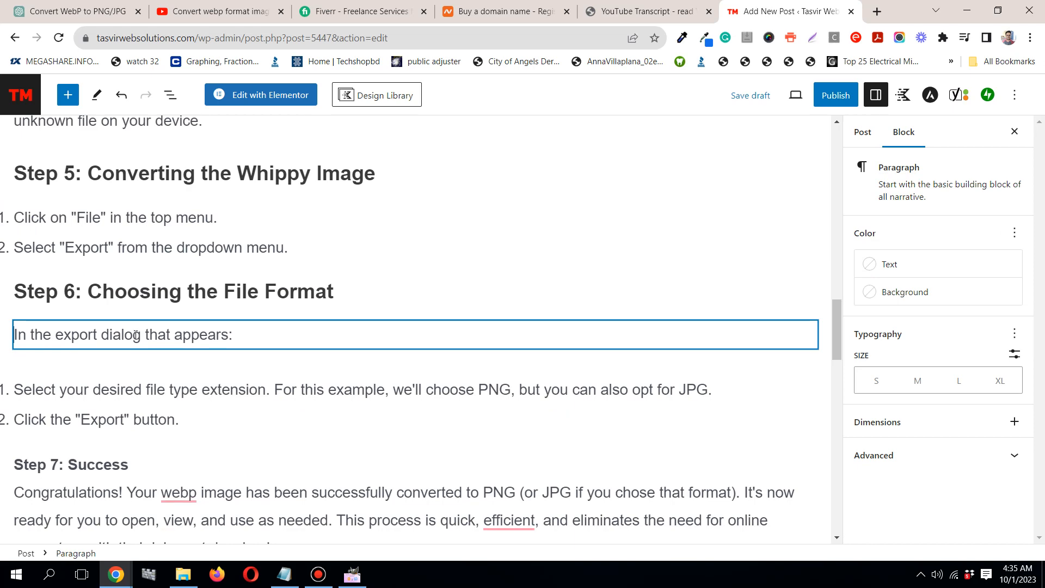
Separate the "Step 7: Success" title from its paragraph and transform it into a heading
{"action": "scroll", "coordinate": [80, 346], "scroll_direction": "down", "scroll_amount": 2}
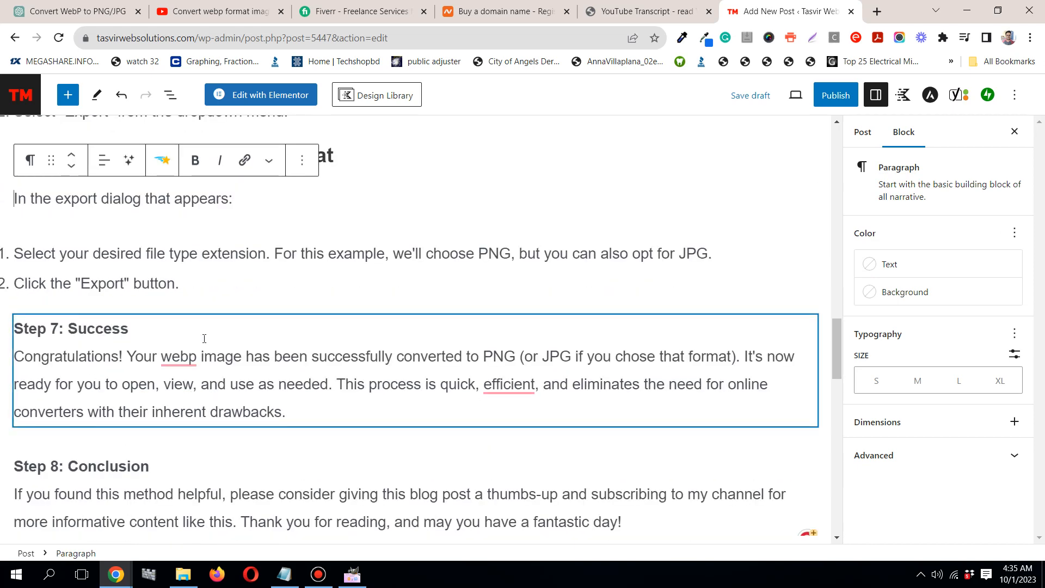
{"action": "left_click", "coordinate": [189, 327]}
{"action": "key", "text": "Return"}
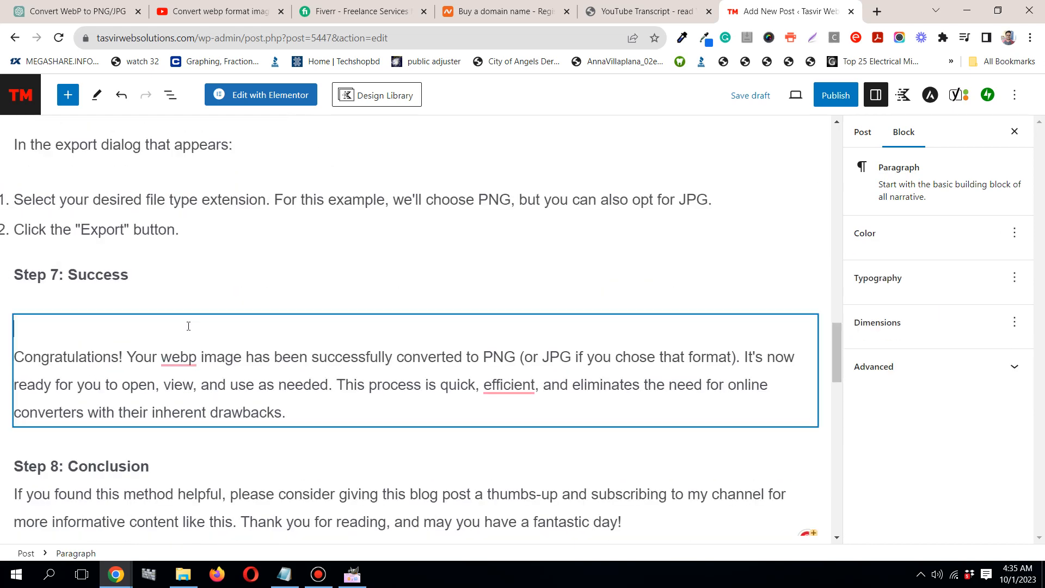
{"action": "triple_click", "coordinate": [53, 271]}
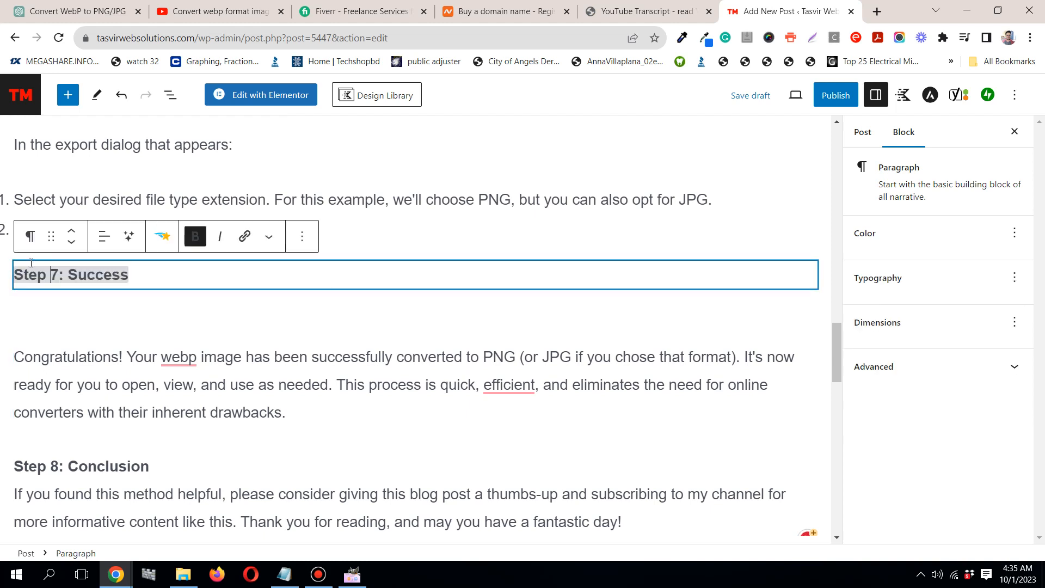
{"action": "left_click", "coordinate": [29, 235]}
{"action": "left_click", "coordinate": [74, 305]}
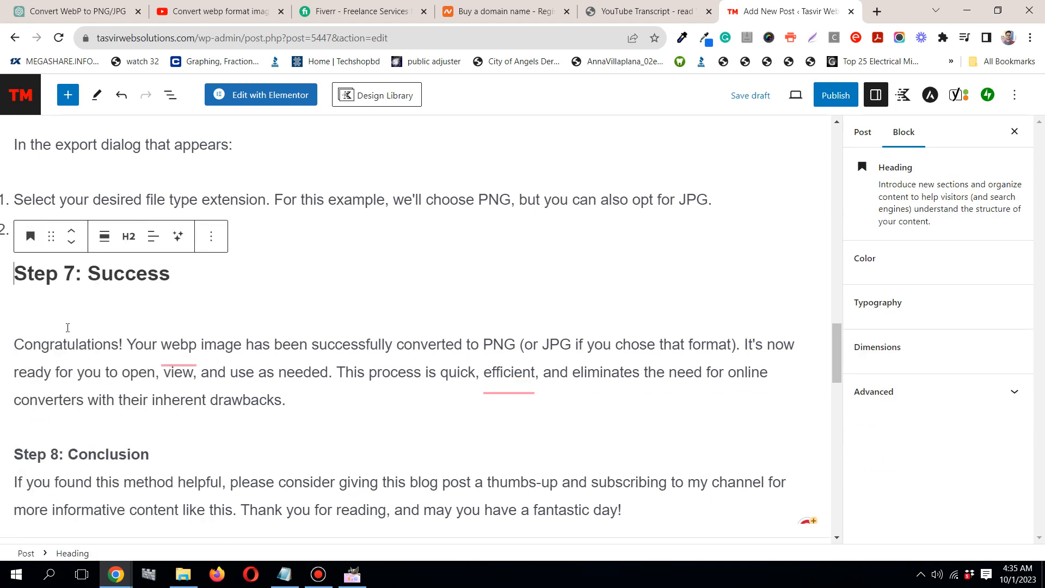
Delete the empty line above the "Congratulations!" paragraph under the "Step 7: Success" heading
{"action": "left_click", "coordinate": [15, 344]}
{"action": "key", "text": "BackSpace"}
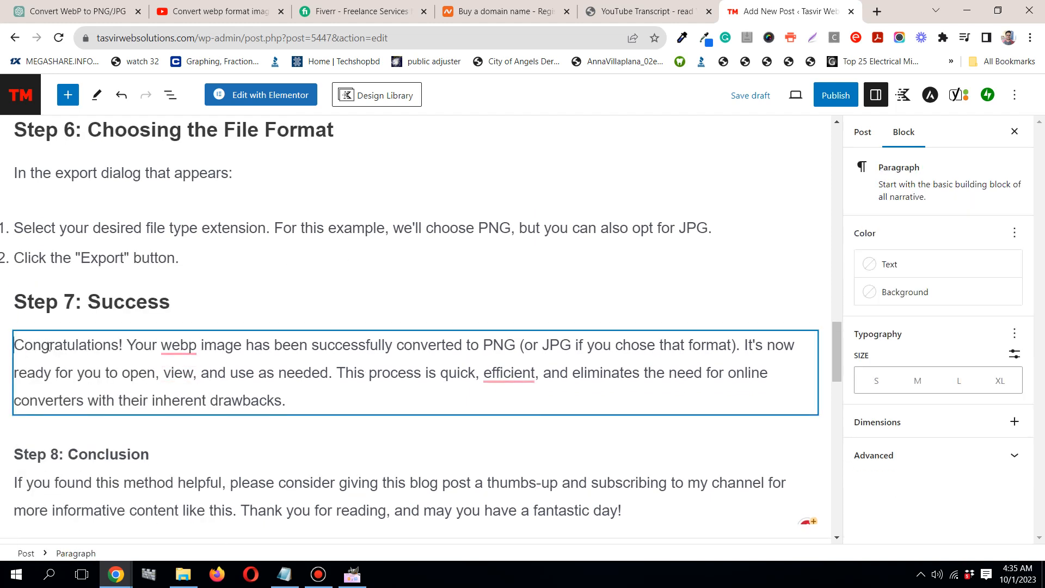
Split the "Step 8: Conclusion" title into its own heading block and remove the empty line above its paragraph
{"action": "scroll", "coordinate": [72, 357], "scroll_direction": "down", "scroll_amount": 1}
{"action": "left_click", "coordinate": [176, 380]}
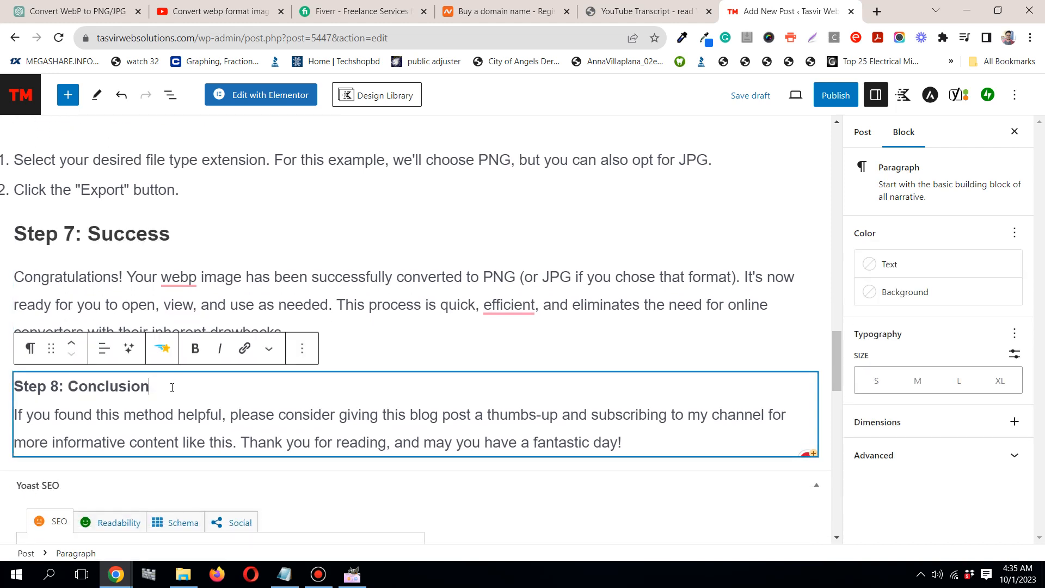
{"action": "key", "text": "Return"}
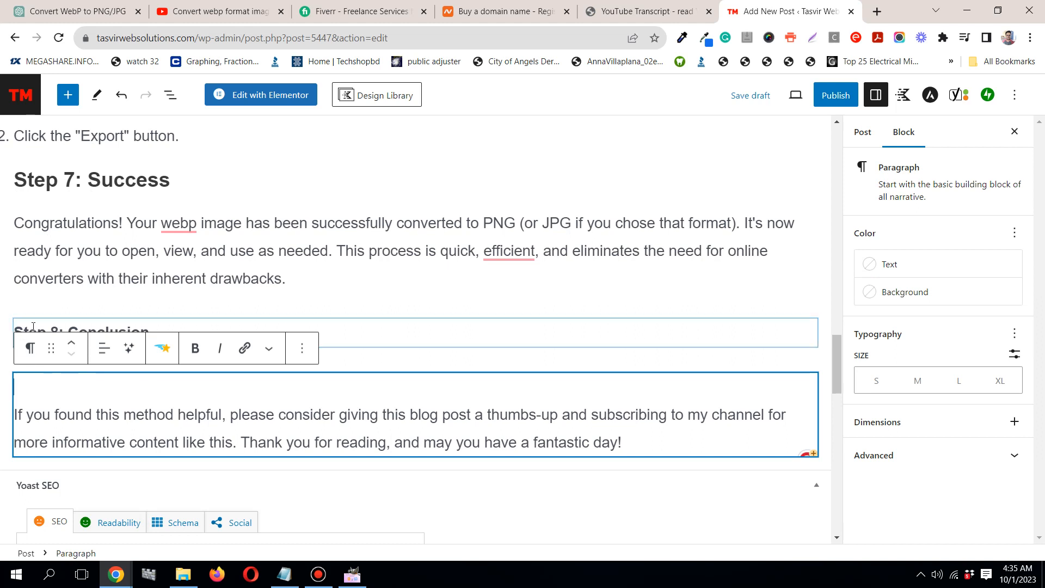
{"action": "left_click", "coordinate": [34, 325]}
{"action": "triple_click", "coordinate": [34, 326]}
{"action": "left_click", "coordinate": [30, 294]}
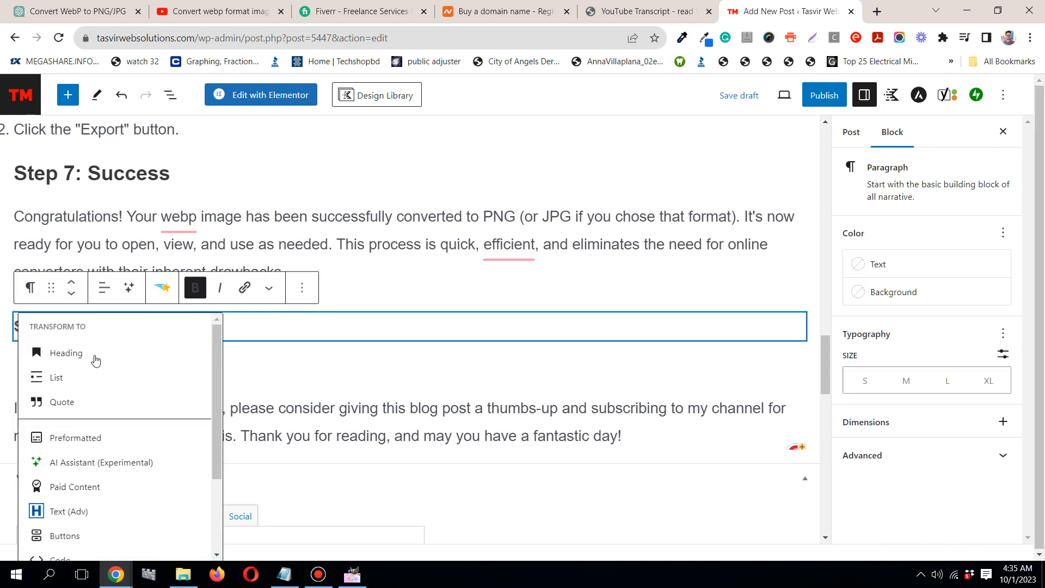
{"action": "left_click", "coordinate": [66, 353]}
{"action": "left_click", "coordinate": [15, 393]}
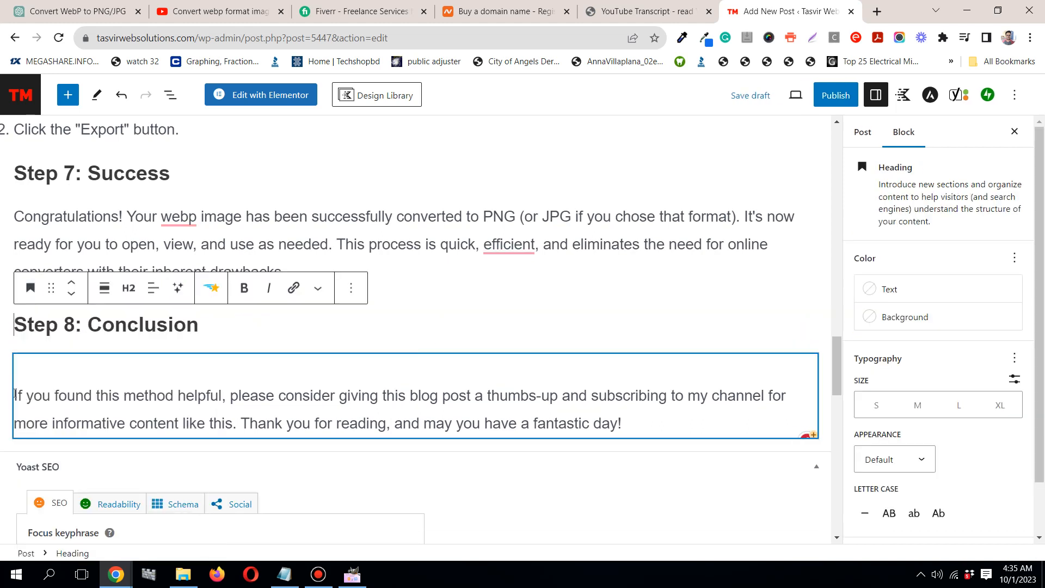
Look over the formatted blog post and publish it
{"action": "scroll", "coordinate": [385, 277], "scroll_direction": "down", "scroll_amount": 3}
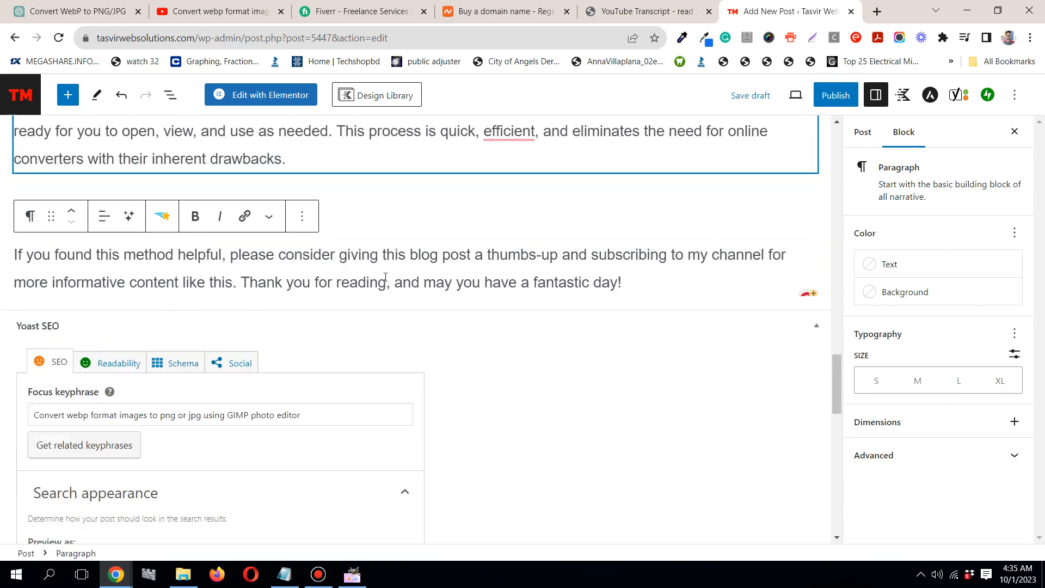
{"action": "scroll", "coordinate": [385, 278], "scroll_direction": "up", "scroll_amount": 20}
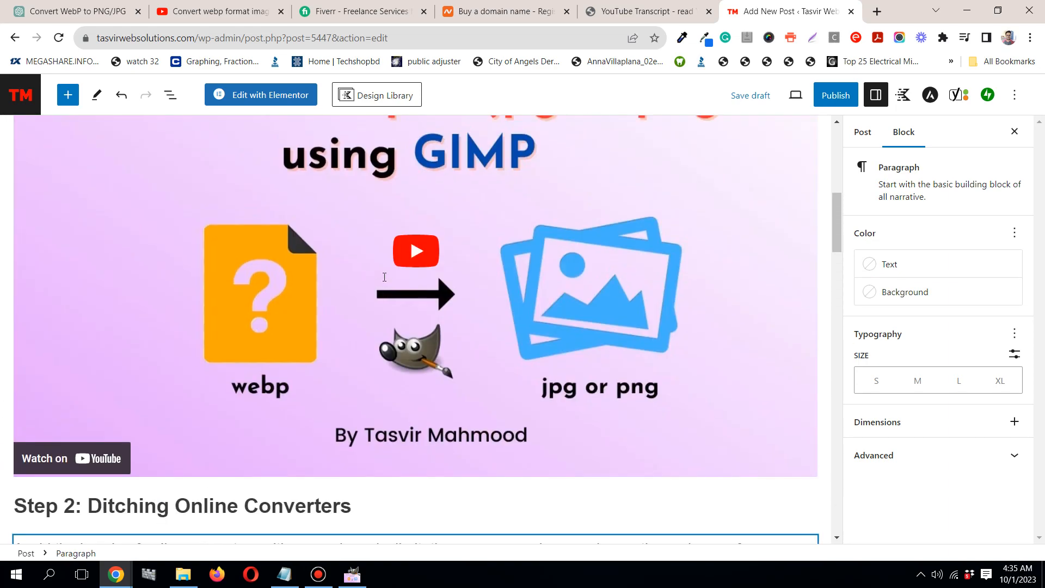
{"action": "scroll", "coordinate": [385, 281], "scroll_direction": "up", "scroll_amount": 4}
{"action": "scroll", "coordinate": [381, 280], "scroll_direction": "down", "scroll_amount": 8}
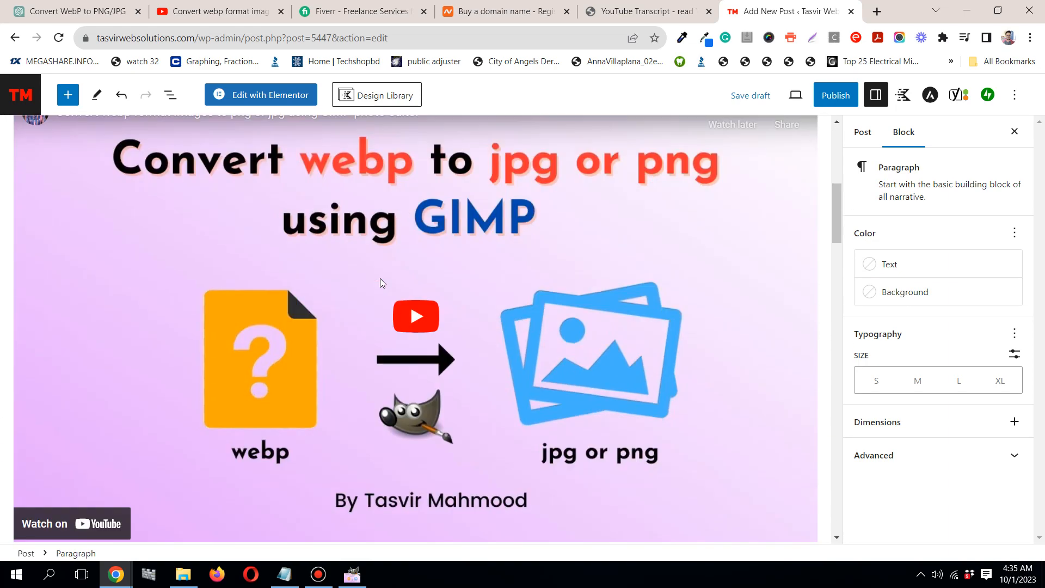
{"action": "scroll", "coordinate": [380, 279], "scroll_direction": "down", "scroll_amount": 5}
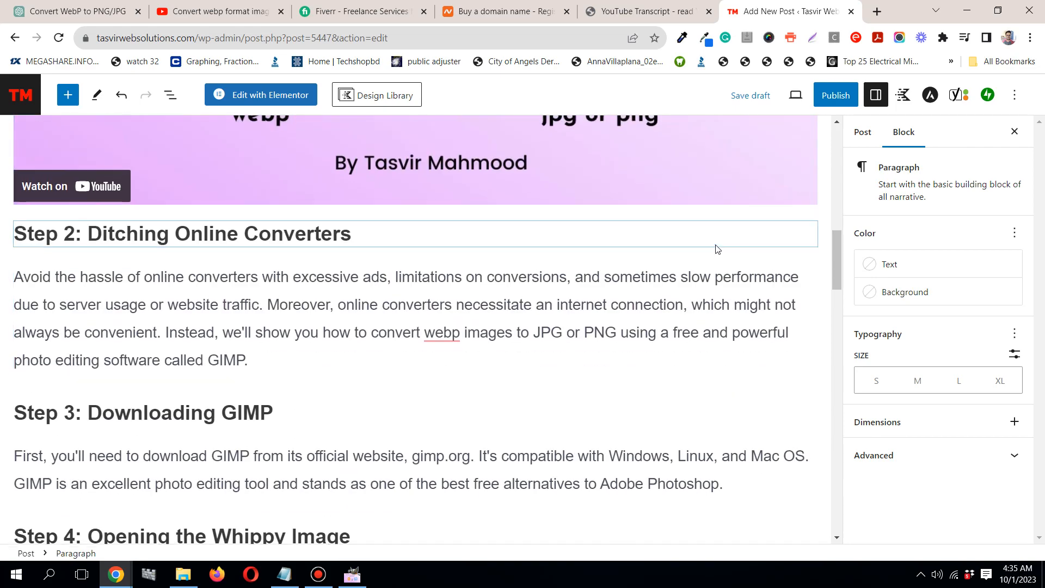
{"action": "scroll", "coordinate": [714, 244], "scroll_direction": "up", "scroll_amount": 10}
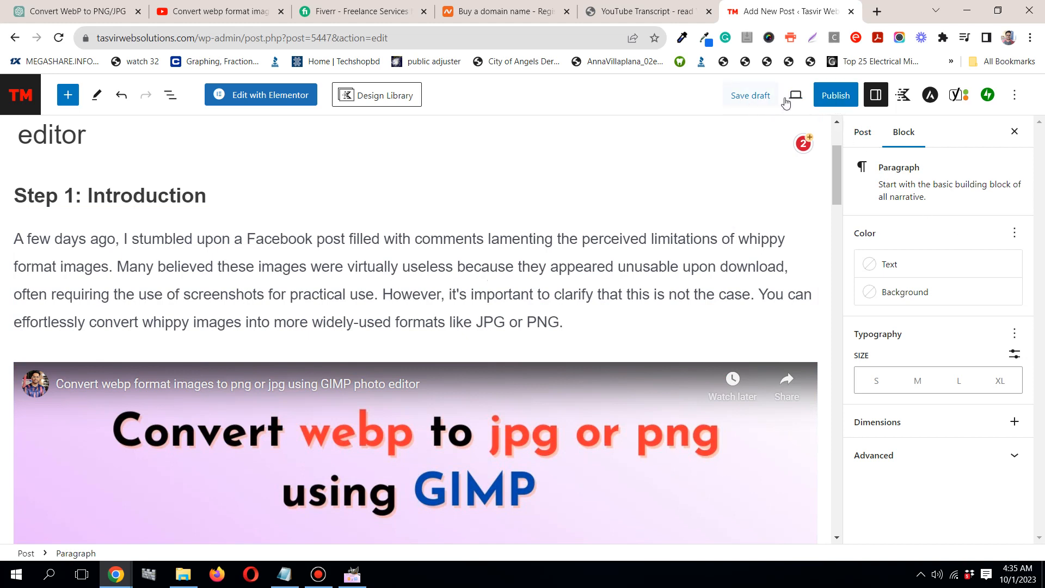
{"action": "left_click", "coordinate": [836, 96]}
{"action": "left_click", "coordinate": [903, 96]}
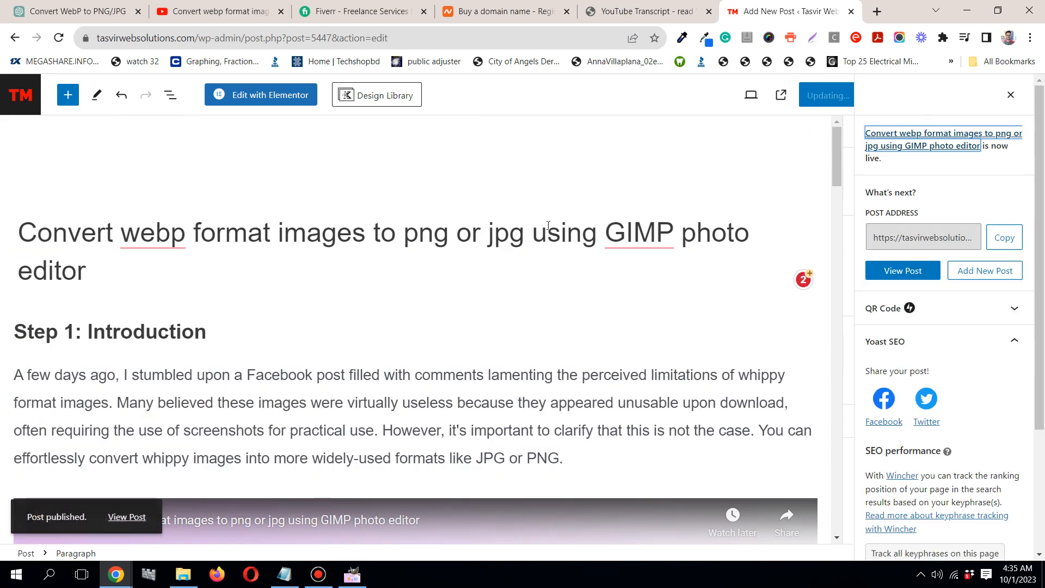
Open the published post's live page in a new browser tab and switch to that tab
{"action": "scroll", "coordinate": [548, 225], "scroll_direction": "down", "scroll_amount": 20}
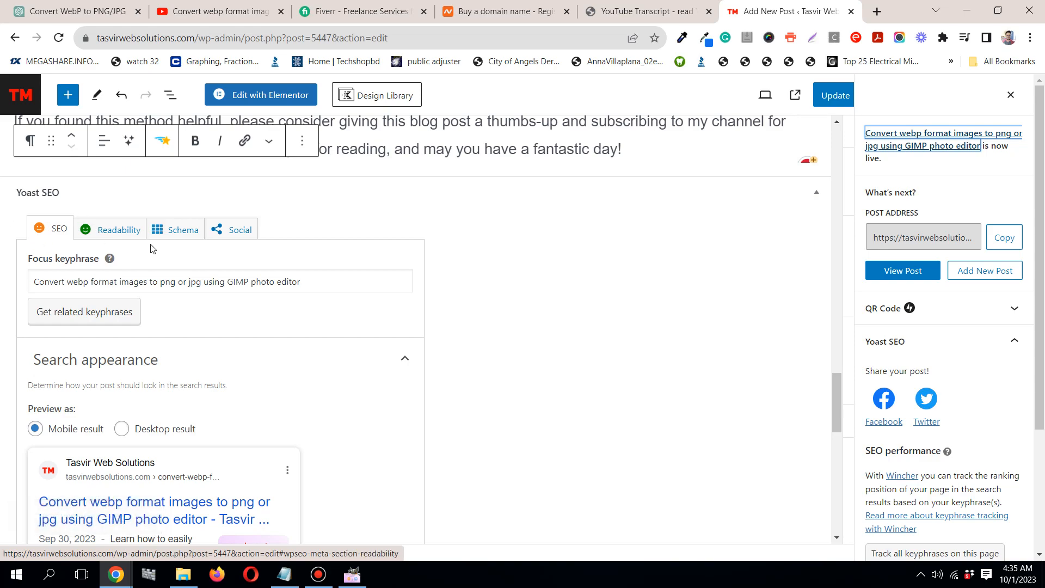
{"action": "scroll", "coordinate": [151, 248], "scroll_direction": "up", "scroll_amount": 20}
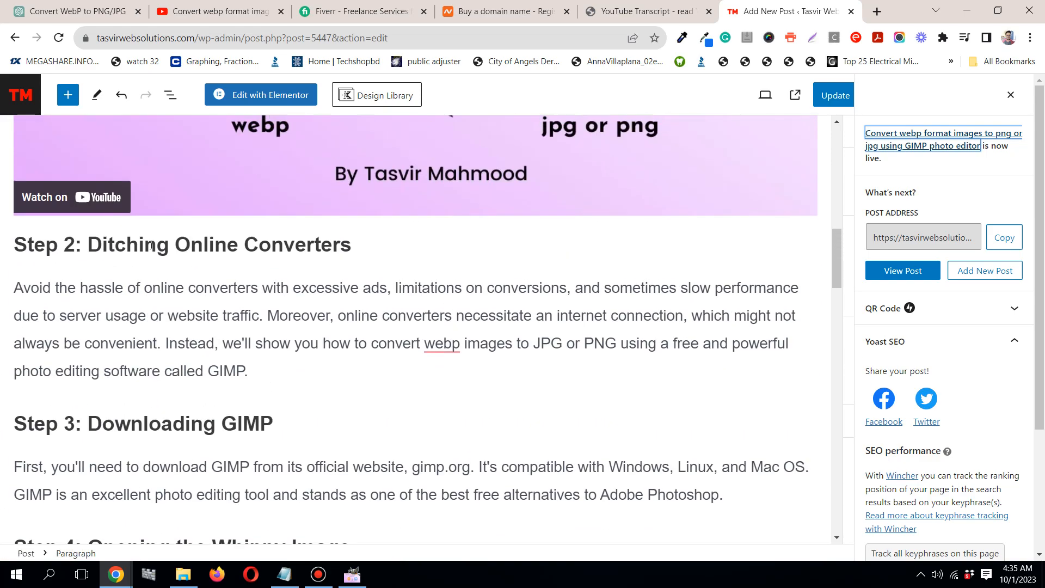
{"action": "scroll", "coordinate": [150, 244], "scroll_direction": "up", "scroll_amount": 10}
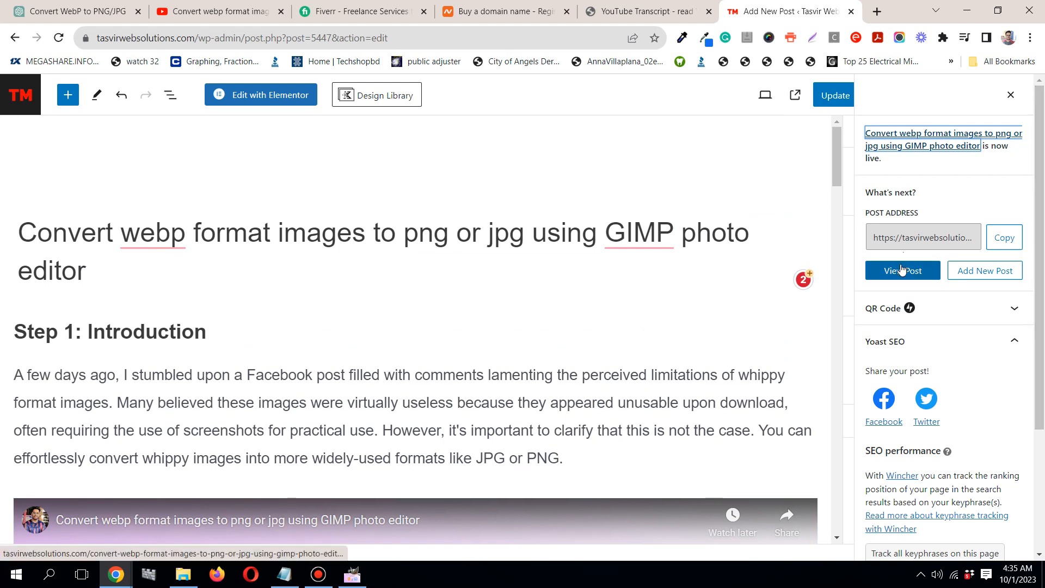
{"action": "right_click", "coordinate": [902, 269]}
{"action": "left_click", "coordinate": [906, 275]}
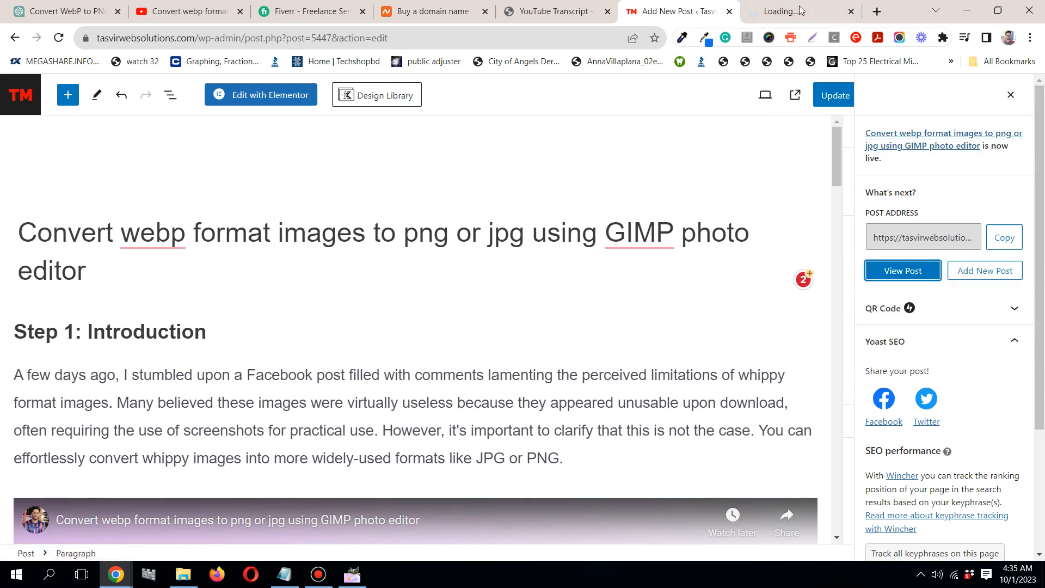
{"action": "left_click", "coordinate": [801, 9]}
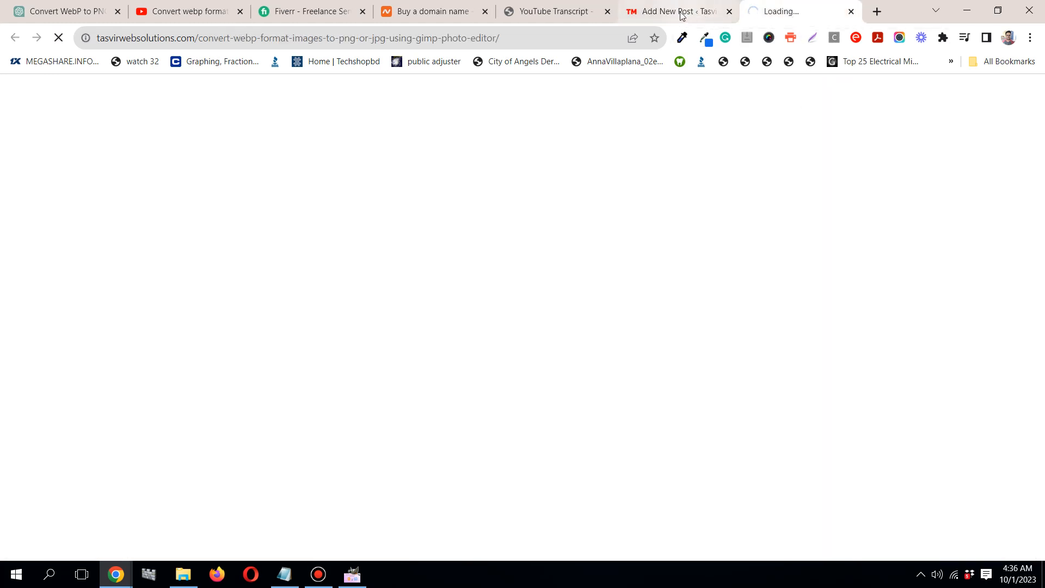
{"action": "mouse_move", "coordinate": [682, 15]}
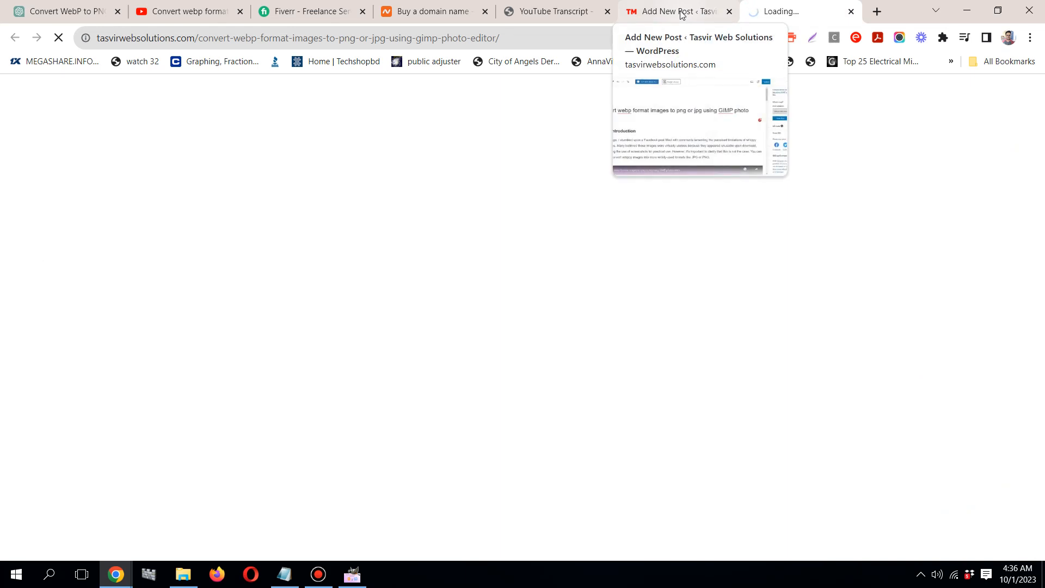
{"action": "left_click", "coordinate": [682, 15]}
{"action": "left_click", "coordinate": [798, 11]}
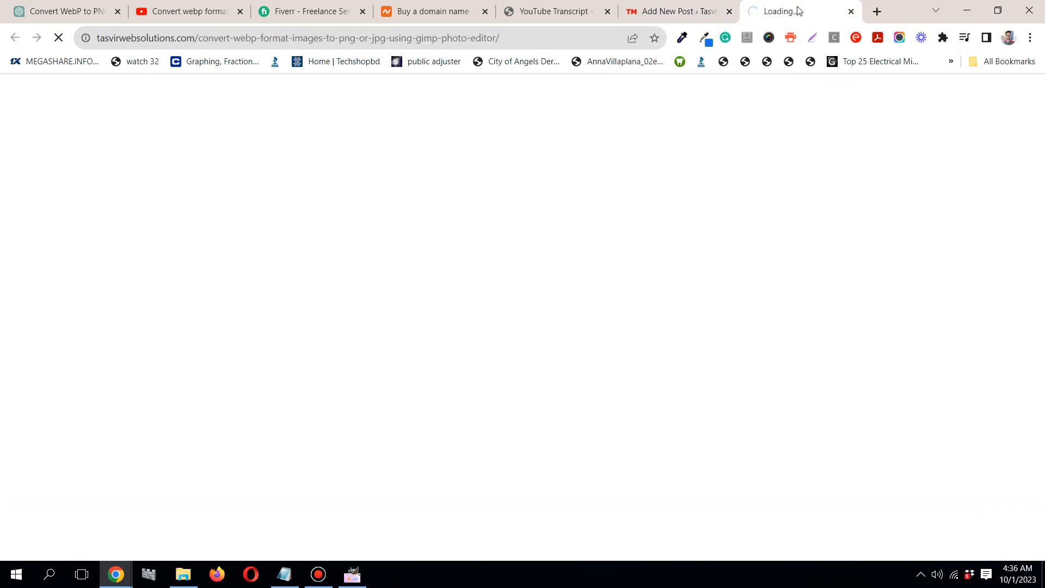
{"action": "left_click", "coordinate": [678, 13]}
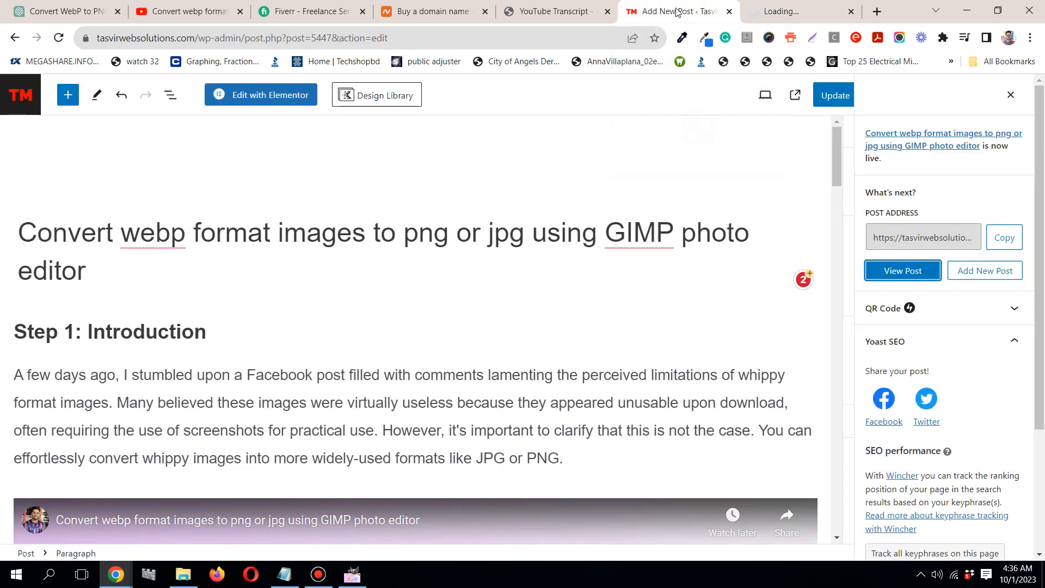
{"action": "scroll", "coordinate": [564, 292], "scroll_direction": "down", "scroll_amount": 5}
{"action": "scroll", "coordinate": [563, 292], "scroll_direction": "down", "scroll_amount": 8}
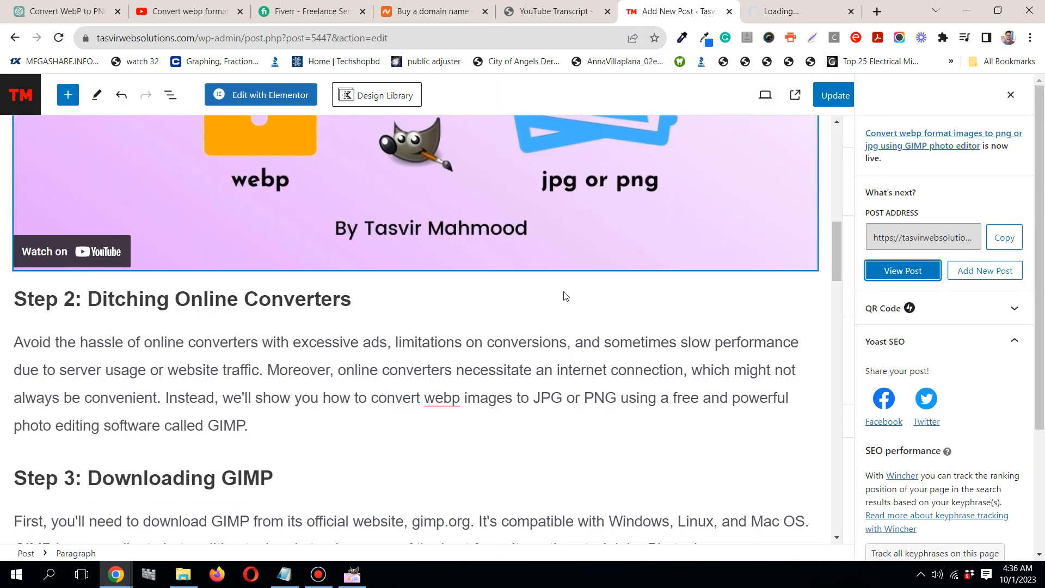
{"action": "scroll", "coordinate": [579, 262], "scroll_direction": "down", "scroll_amount": 5}
Review the live post from the featured image down to the "Step 7: Success" section, checking the embedded video and step headings
{"action": "left_click", "coordinate": [777, 19]}
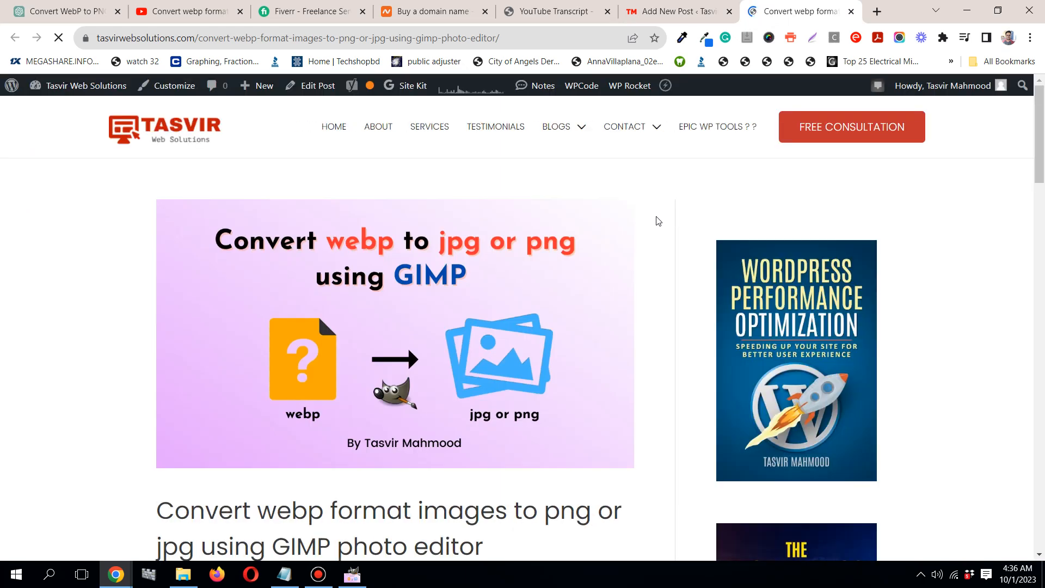
{"action": "scroll", "coordinate": [657, 220], "scroll_direction": "down", "scroll_amount": 3}
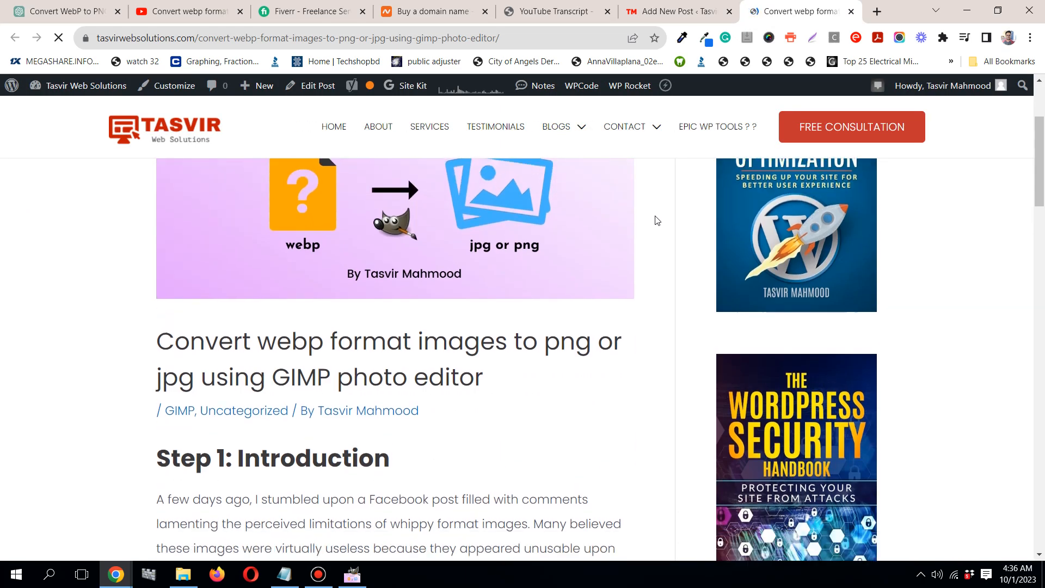
{"action": "scroll", "coordinate": [657, 221], "scroll_direction": "down", "scroll_amount": 3}
{"action": "scroll", "coordinate": [657, 221], "scroll_direction": "down", "scroll_amount": 8}
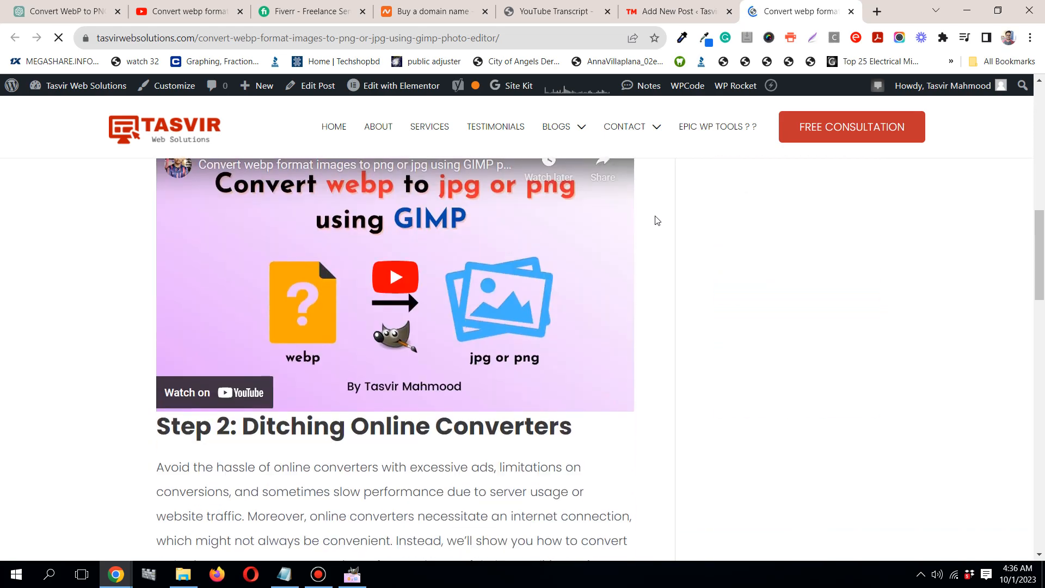
{"action": "scroll", "coordinate": [534, 315], "scroll_direction": "down", "scroll_amount": 3}
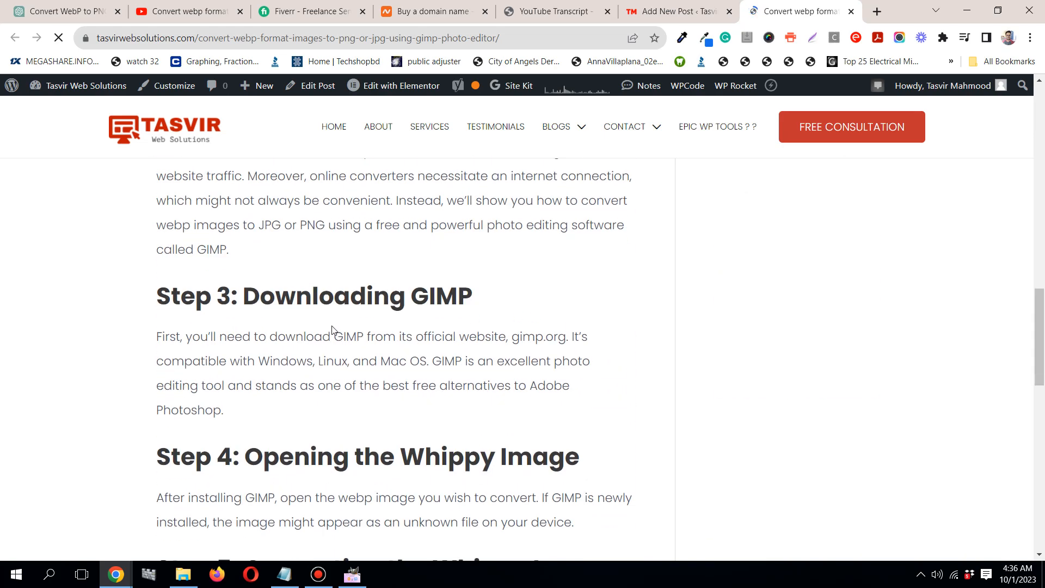
{"action": "scroll", "coordinate": [332, 327], "scroll_direction": "down", "scroll_amount": 2}
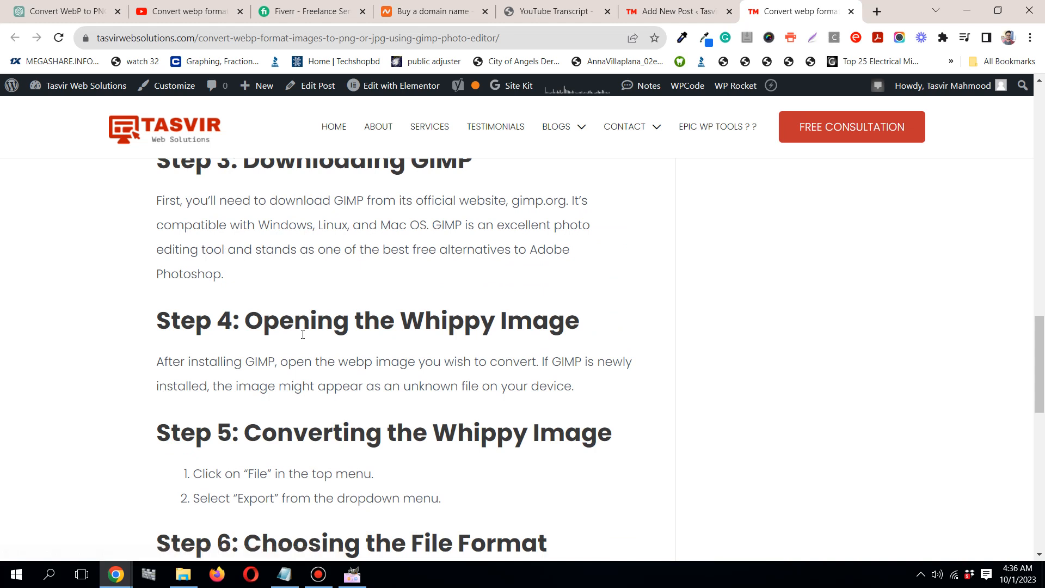
{"action": "scroll", "coordinate": [303, 335], "scroll_direction": "down", "scroll_amount": 1}
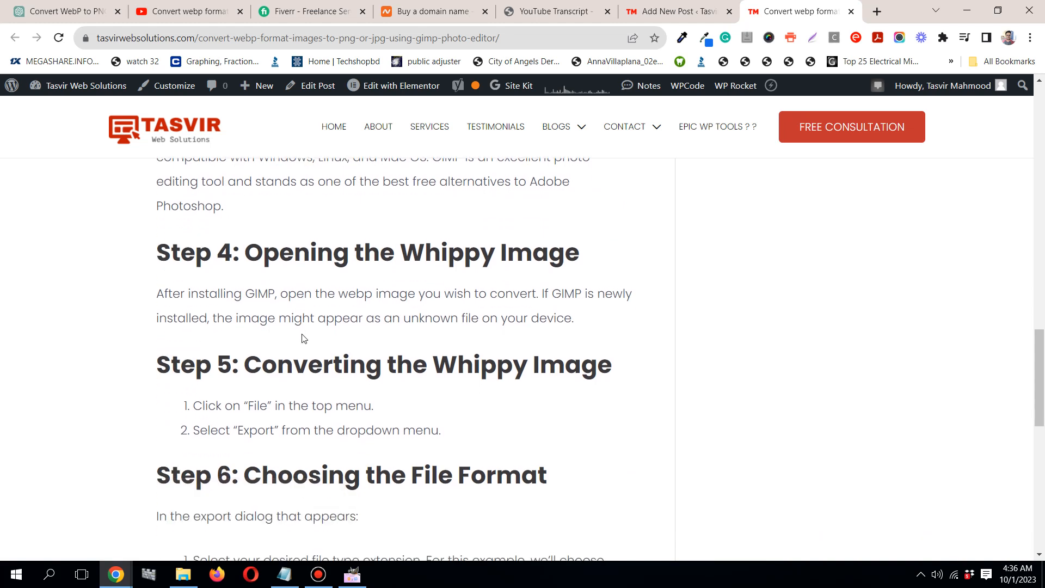
{"action": "scroll", "coordinate": [304, 339], "scroll_direction": "down", "scroll_amount": 3}
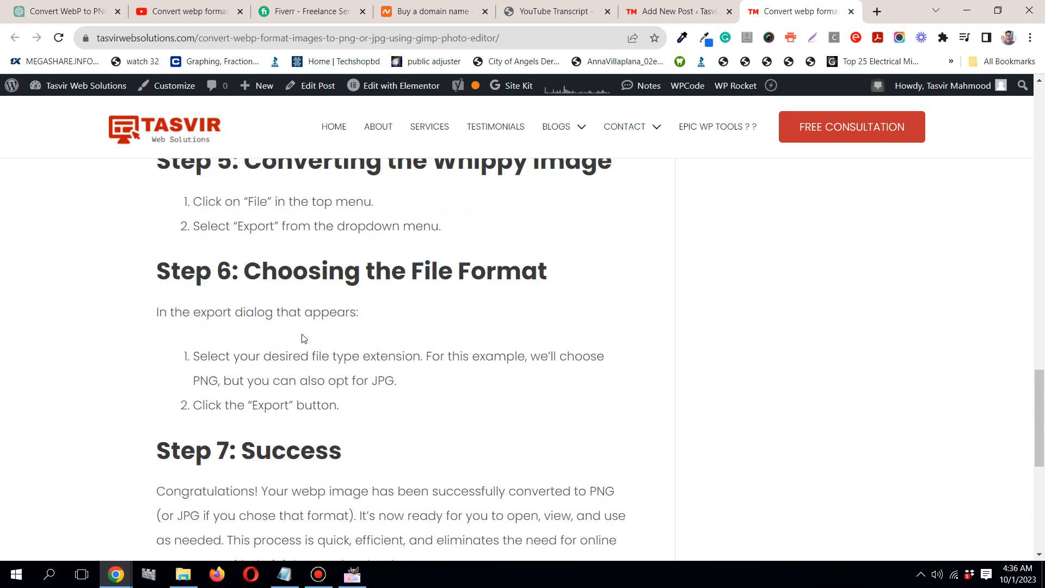
Examine the word "Whippy" in the live post's Step 4 and Step 5 headings
{"action": "scroll", "coordinate": [303, 339], "scroll_direction": "up", "scroll_amount": 1}
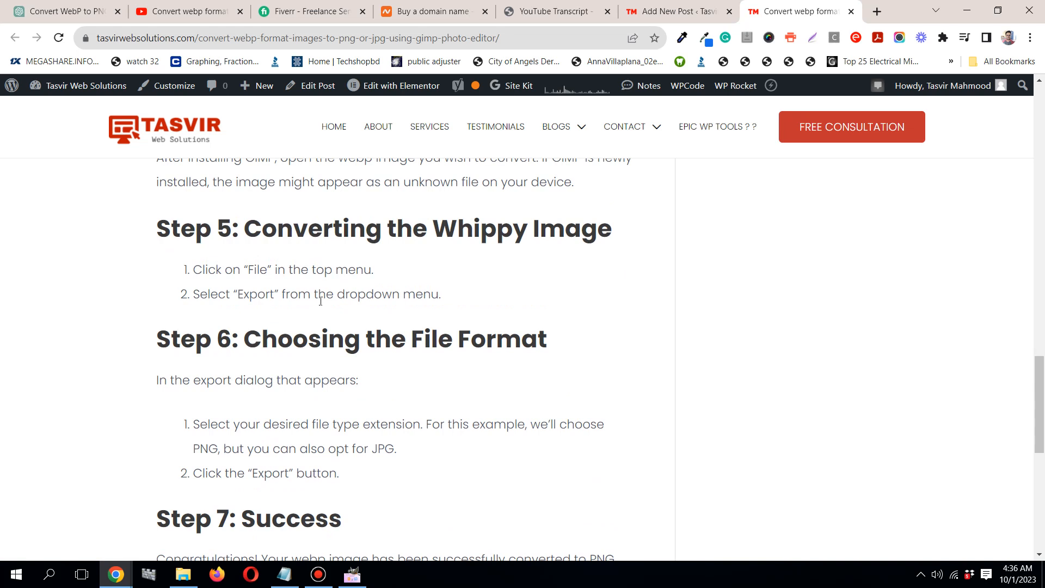
{"action": "scroll", "coordinate": [320, 301], "scroll_direction": "down", "scroll_amount": 1}
{"action": "scroll", "coordinate": [474, 222], "scroll_direction": "up", "scroll_amount": 2}
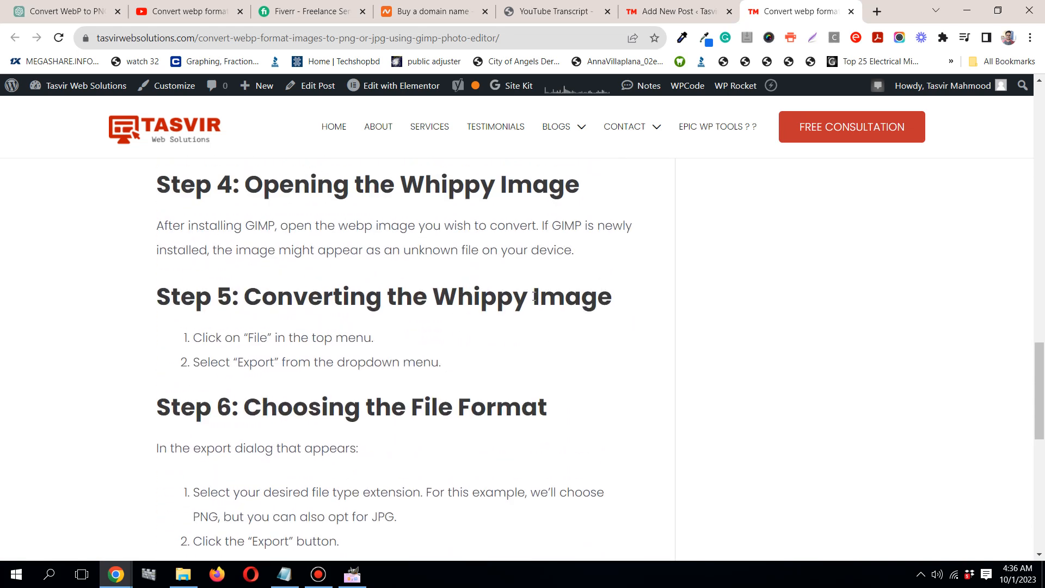
{"action": "scroll", "coordinate": [531, 295], "scroll_direction": "up", "scroll_amount": 1}
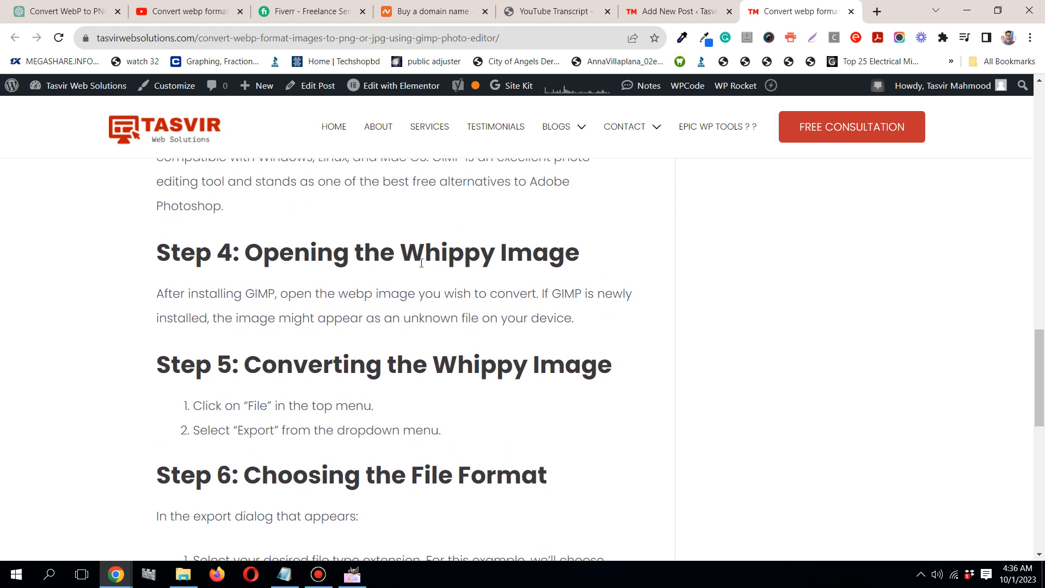
{"action": "left_click_drag", "start_coordinate": [404, 251], "coordinate": [498, 253]}
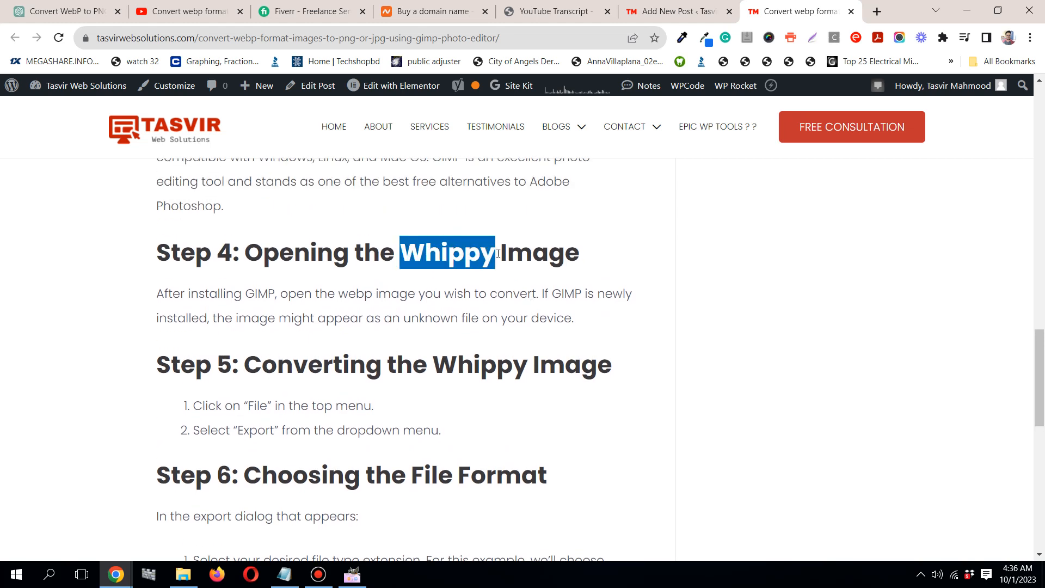
{"action": "left_click", "coordinate": [459, 317]}
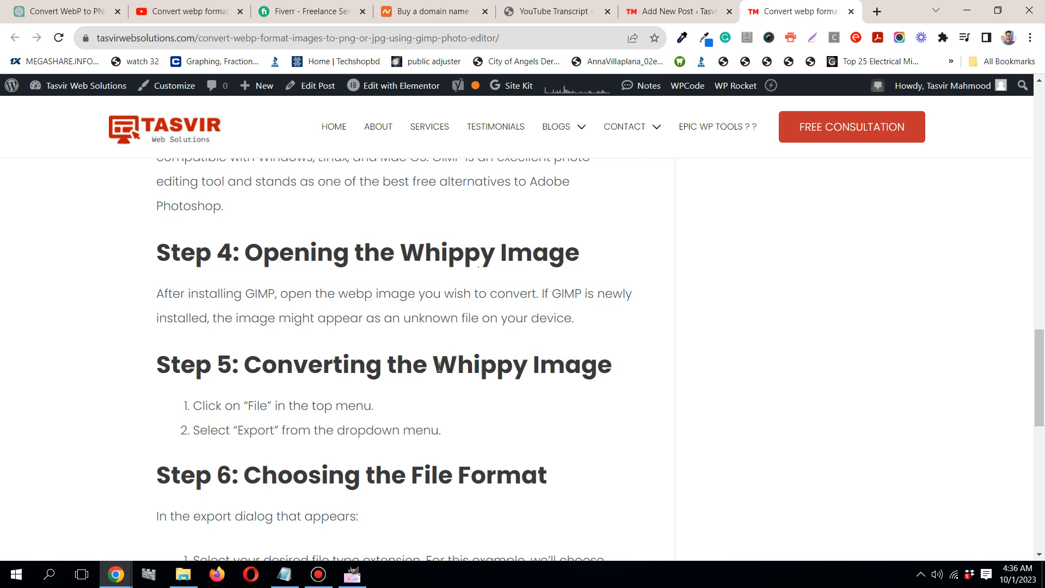
{"action": "left_click_drag", "start_coordinate": [439, 367], "coordinate": [527, 366]}
{"action": "left_click", "coordinate": [527, 365]}
Check the remaining sections of the live post through the "Step 8: Conclusion" paragraph
{"action": "scroll", "coordinate": [526, 363], "scroll_direction": "down", "scroll_amount": 4}
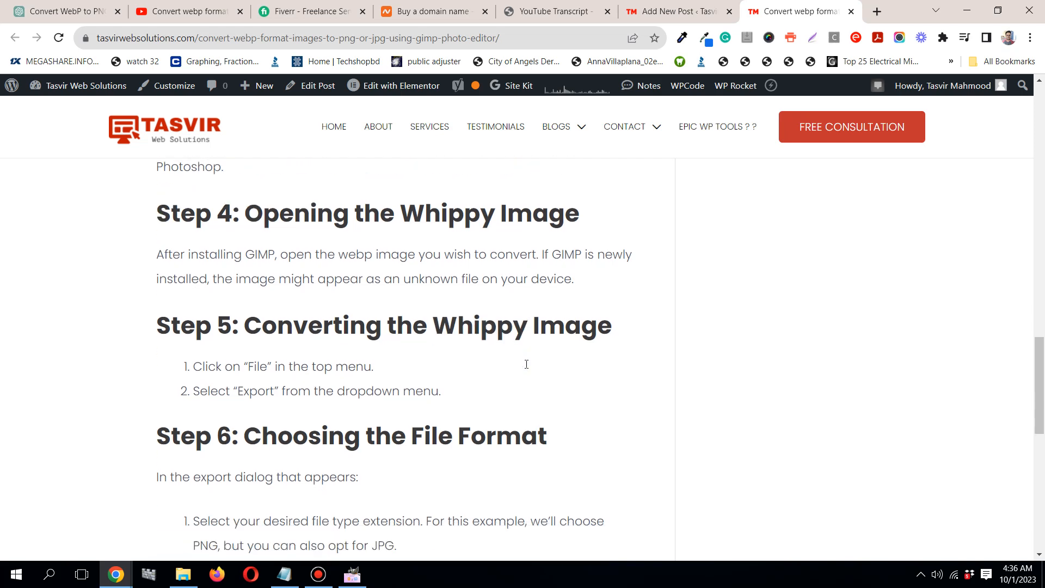
{"action": "scroll", "coordinate": [525, 364], "scroll_direction": "down", "scroll_amount": 3}
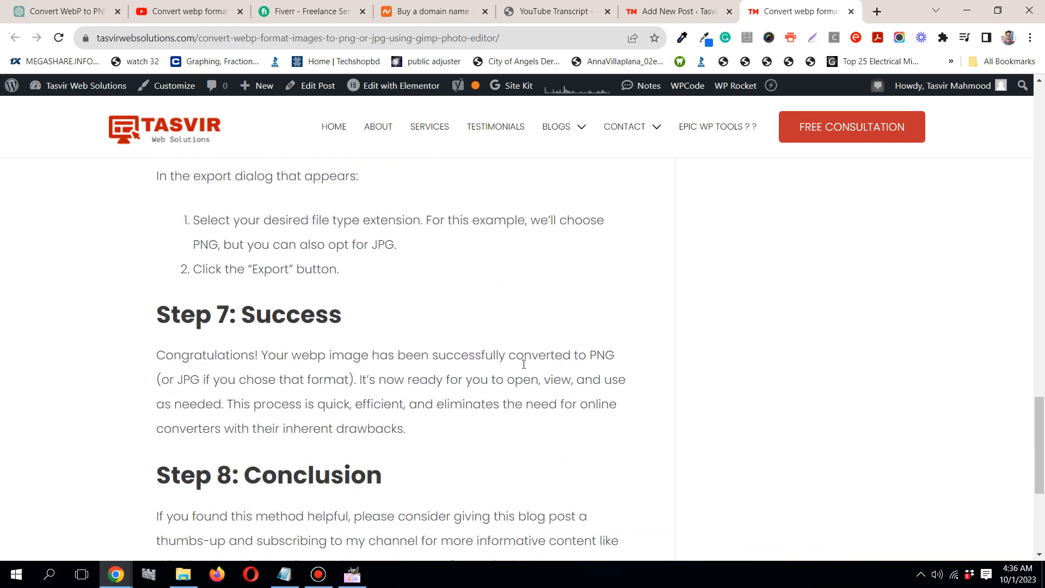
{"action": "scroll", "coordinate": [523, 364], "scroll_direction": "up", "scroll_amount": 3}
{"action": "scroll", "coordinate": [524, 363], "scroll_direction": "down", "scroll_amount": 8}
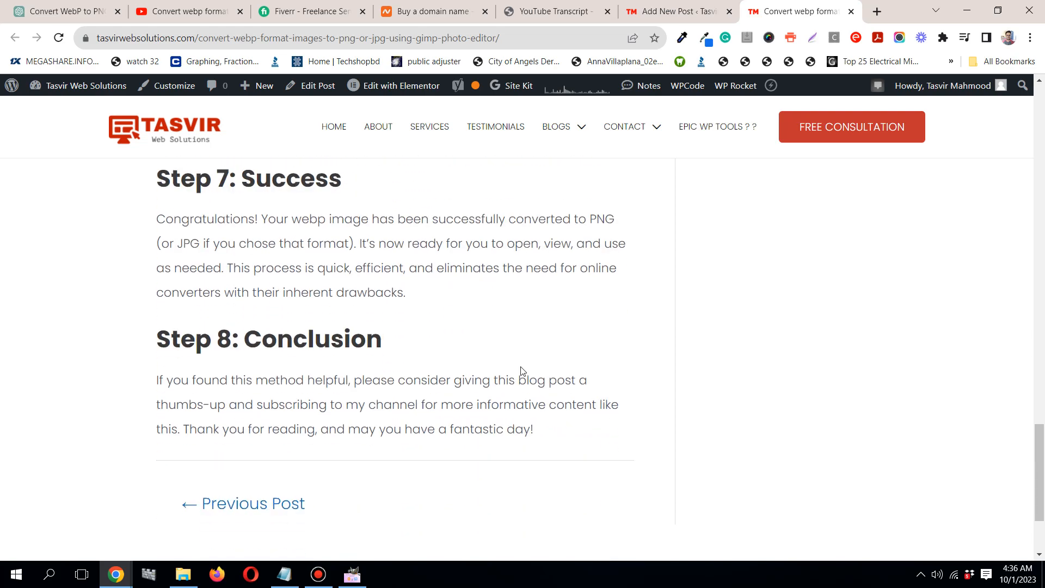
Return to the featured image and title at the beginning of the live post
{"action": "scroll", "coordinate": [518, 367], "scroll_direction": "up", "scroll_amount": 10}
{"action": "scroll", "coordinate": [518, 366], "scroll_direction": "up", "scroll_amount": 10}
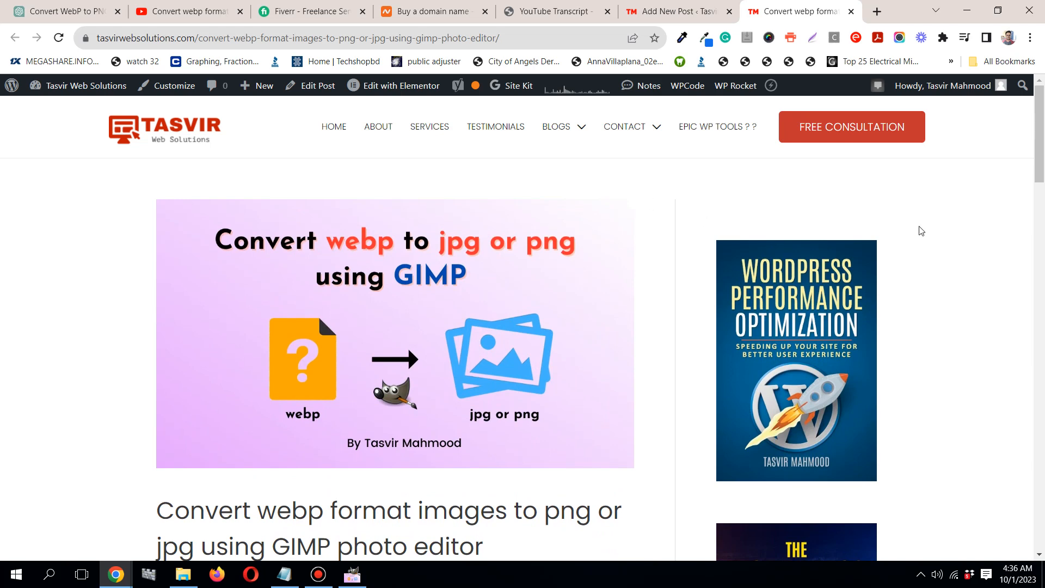
{"action": "mouse_move", "coordinate": [1043, 120]}
{"action": "left_mouse_down"}
{"action": "mouse_move", "coordinate": [1043, 279]}
{"action": "mouse_move", "coordinate": [1043, 117]}
{"action": "left_mouse_up"}
Switch to Fiverr, search its services for "writer" and browse the listed writing gigs
{"action": "left_click", "coordinate": [299, 15]}
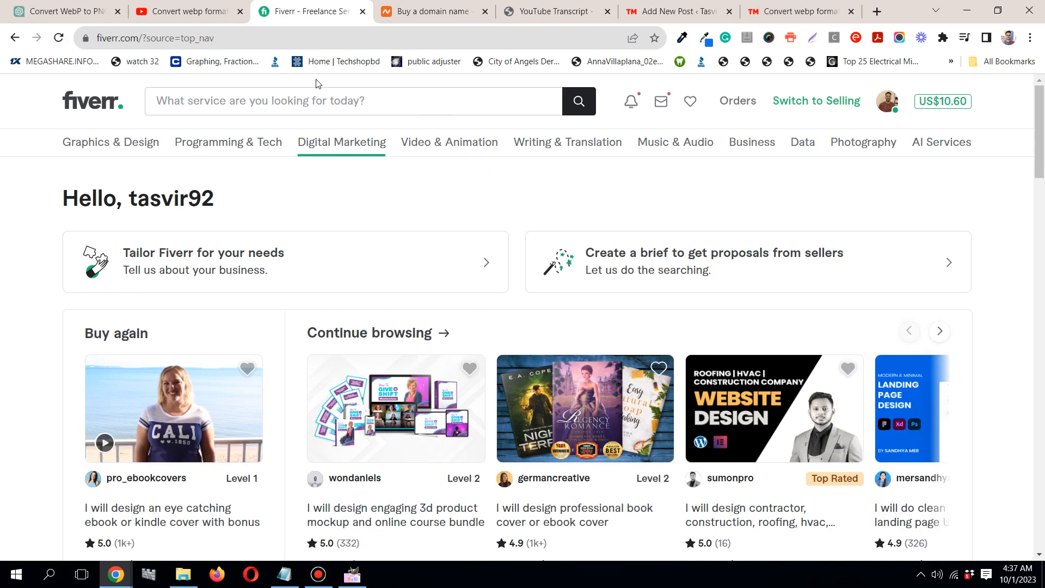
{"action": "left_click", "coordinate": [338, 101]}
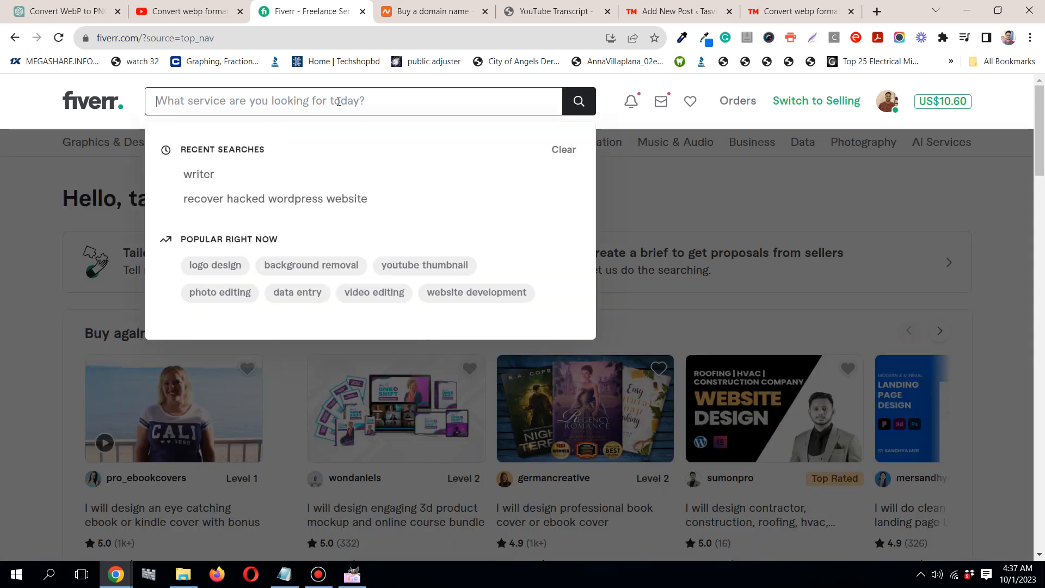
{"action": "type", "text": "writer"}
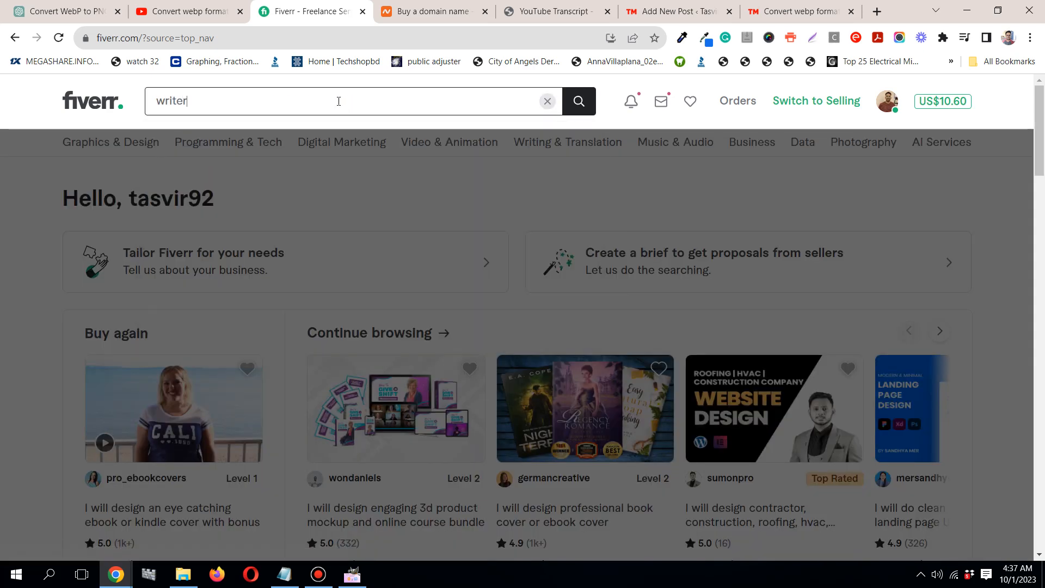
{"action": "key", "text": "Return"}
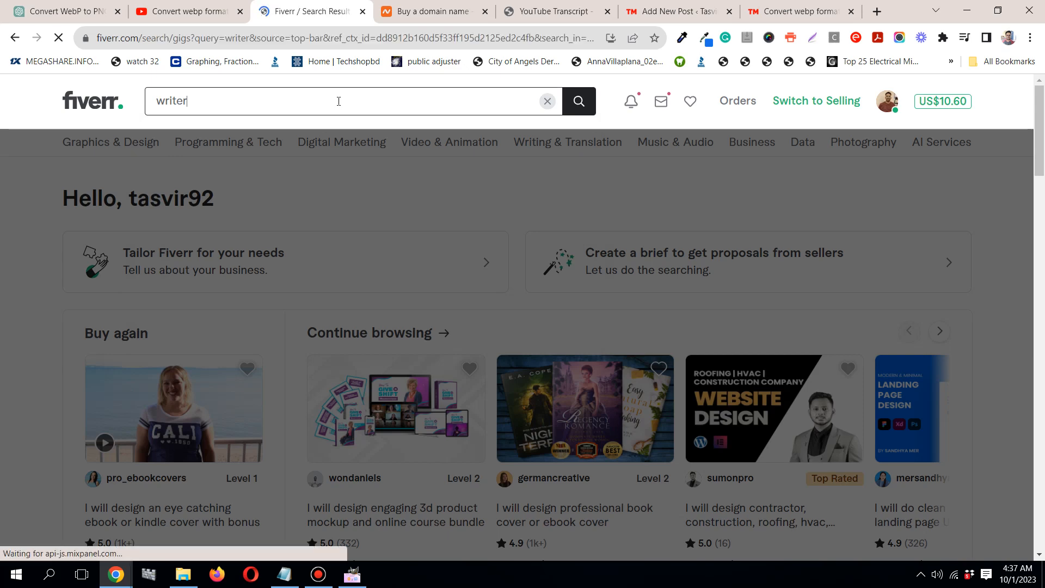
{"action": "scroll", "coordinate": [243, 204], "scroll_direction": "down", "scroll_amount": 2}
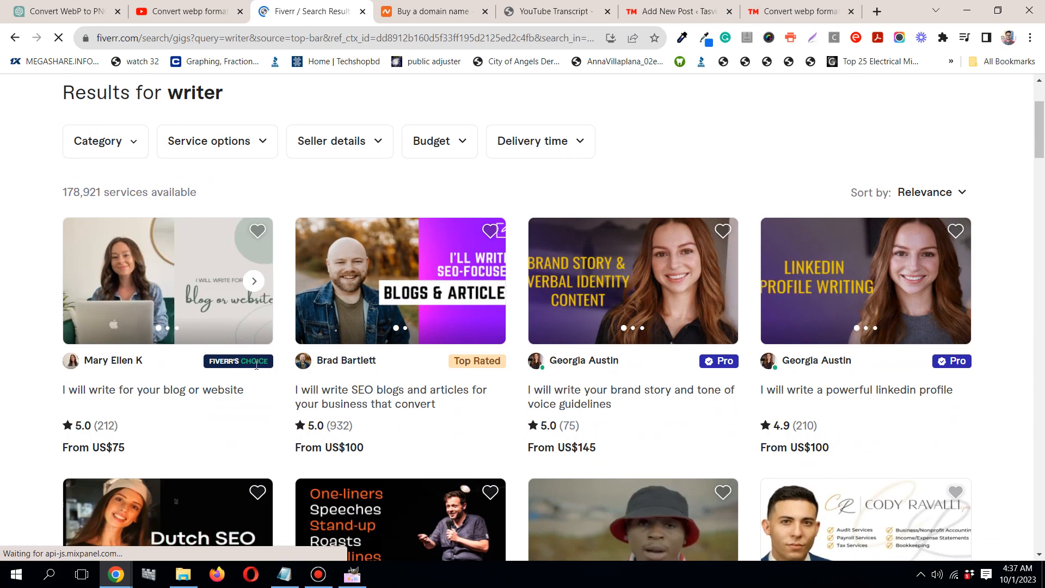
{"action": "scroll", "coordinate": [73, 372], "scroll_direction": "up", "scroll_amount": 2}
{"action": "scroll", "coordinate": [73, 373], "scroll_direction": "down", "scroll_amount": 3}
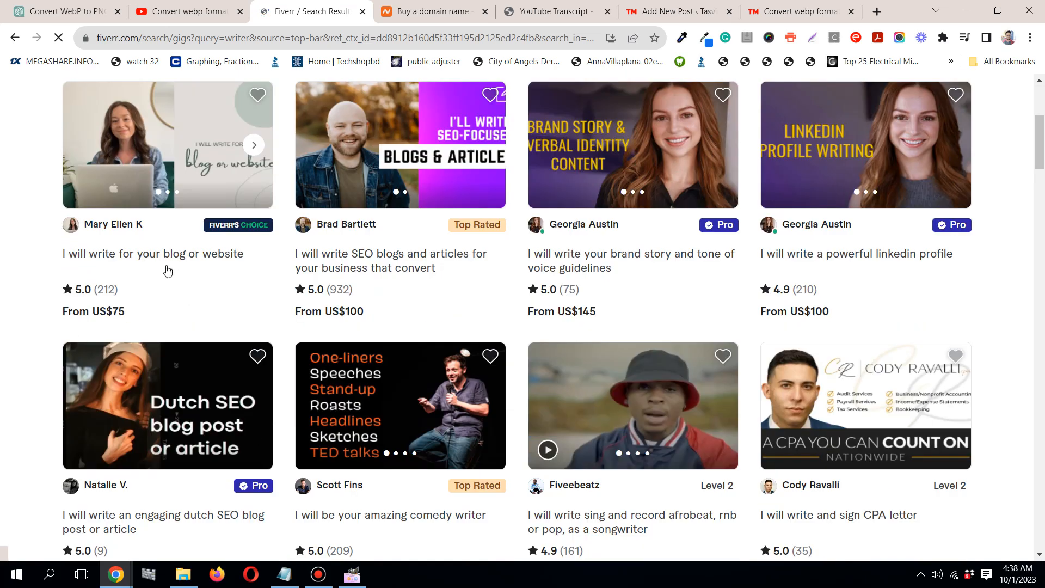
{"action": "scroll", "coordinate": [74, 277], "scroll_direction": "up", "scroll_amount": 5}
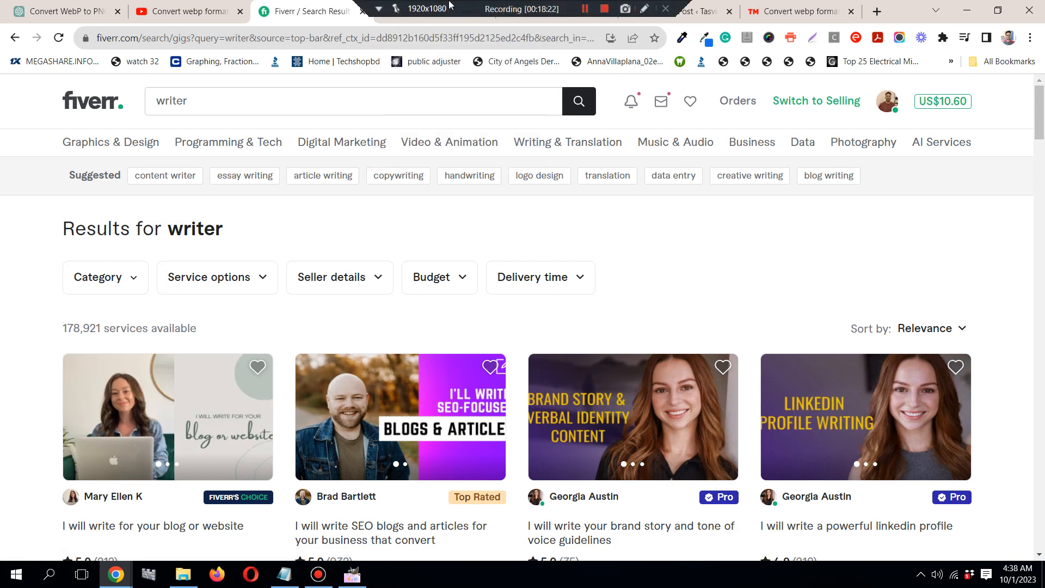
{"action": "mouse_move", "coordinate": [532, 142]}
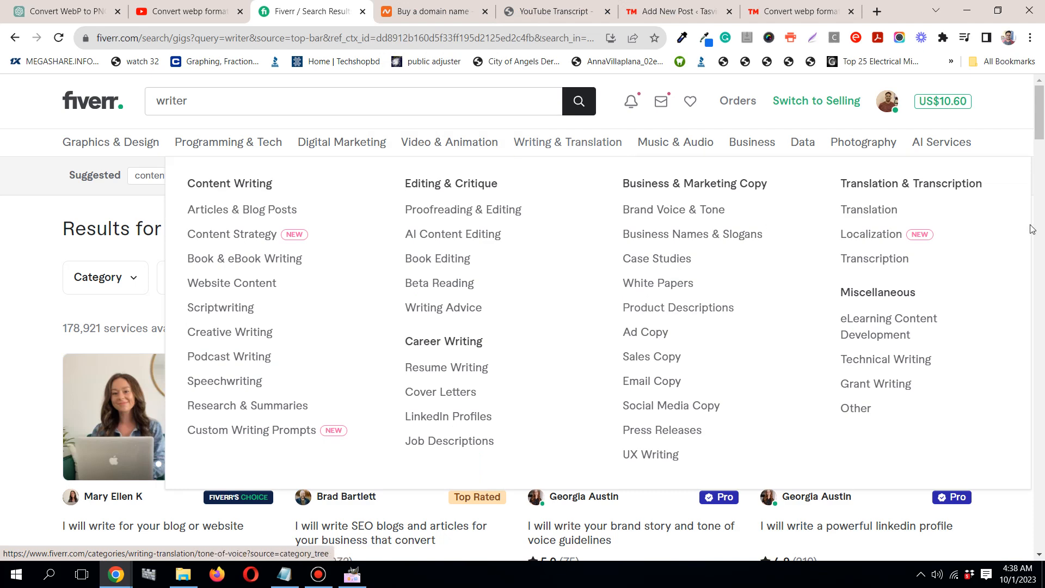
Switch to the Namecheap site and open its Shared Hosting page
{"action": "left_click", "coordinate": [406, 15]}
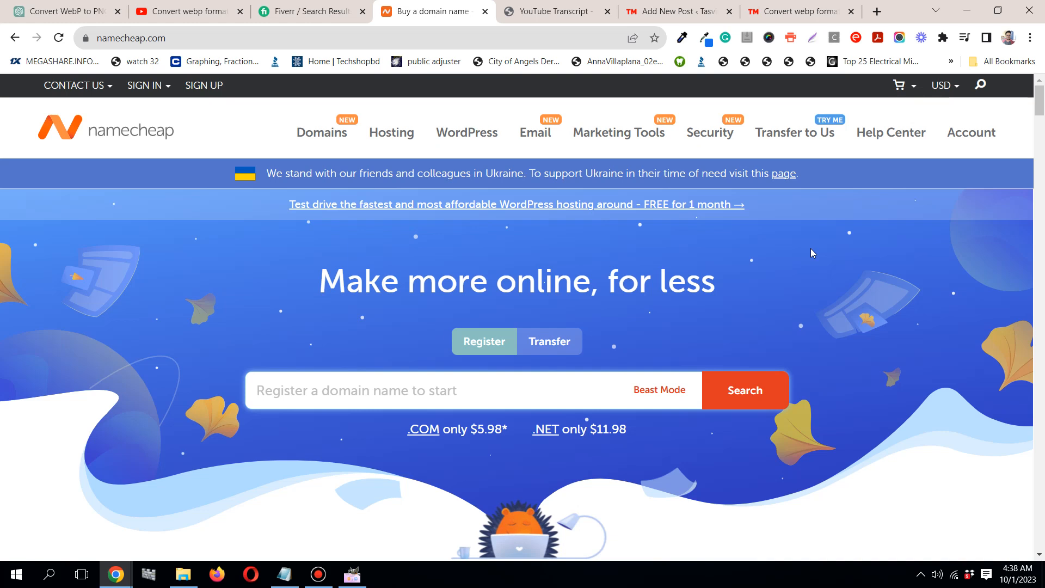
{"action": "mouse_move", "coordinate": [326, 141]}
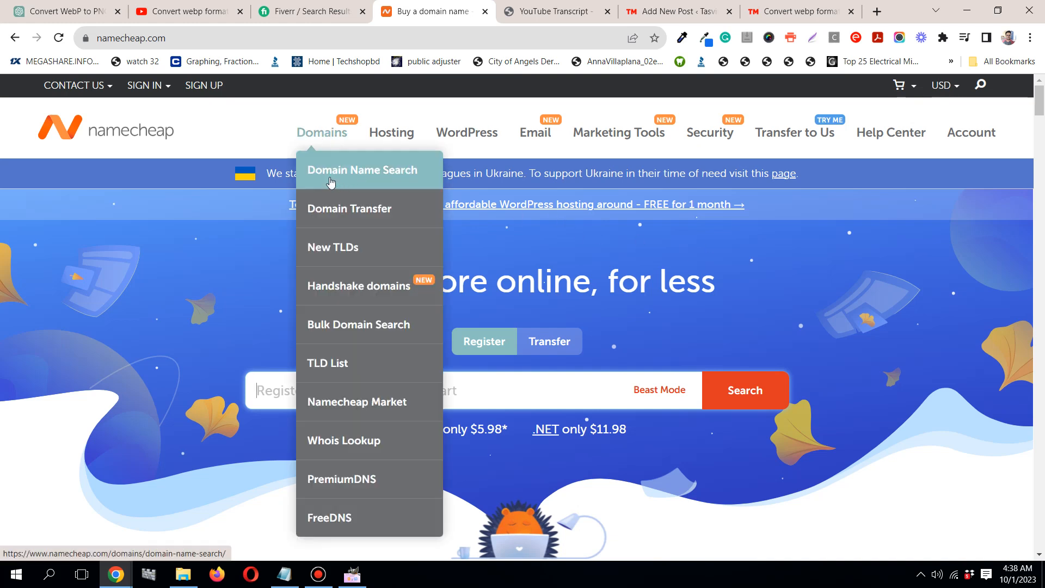
{"action": "left_click", "coordinate": [467, 395]}
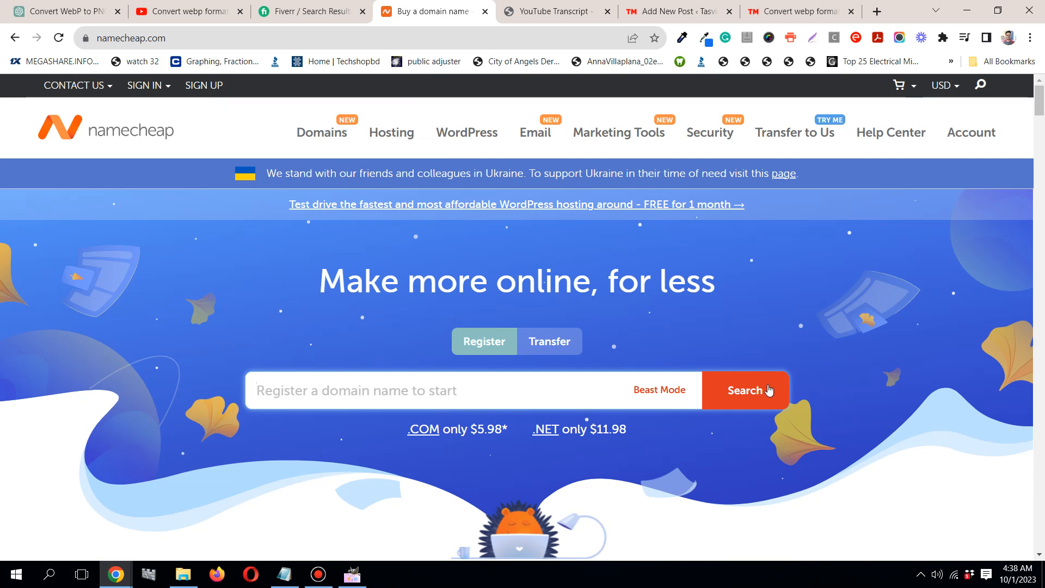
{"action": "mouse_move", "coordinate": [403, 136]}
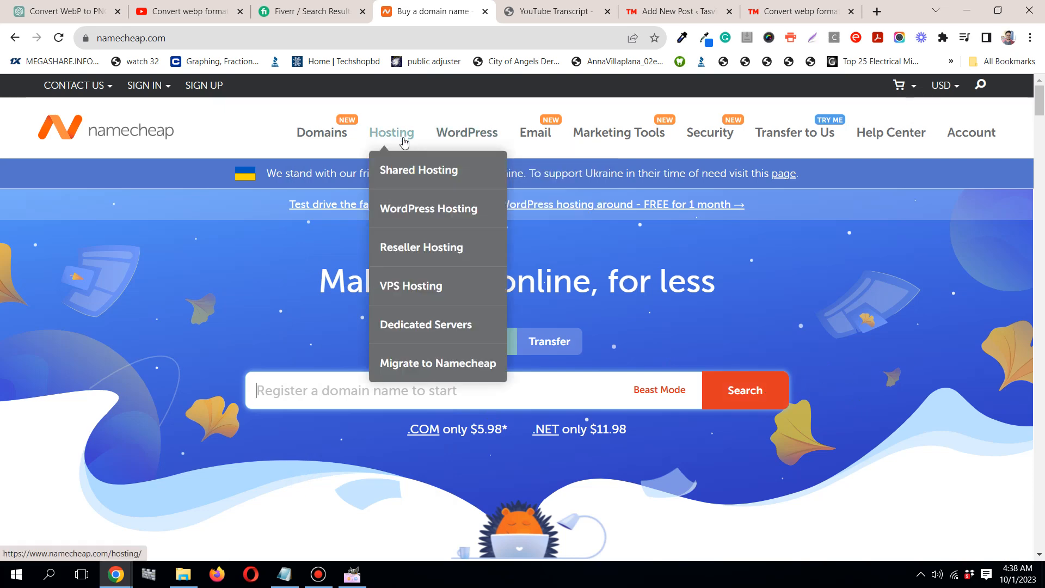
{"action": "left_click", "coordinate": [410, 175]}
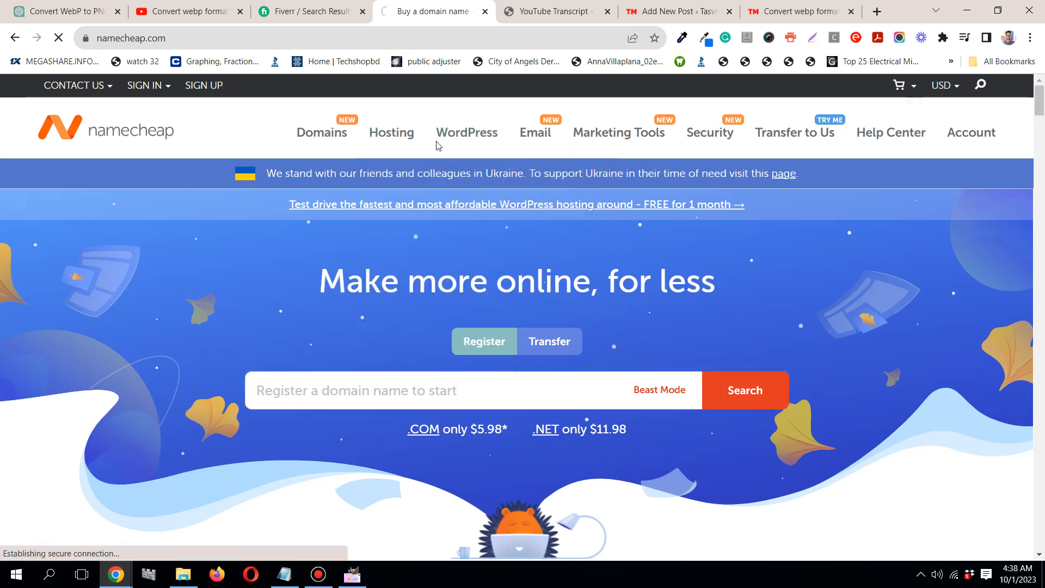
Compare the prices and included features of the Stellar, Stellar Plus and Stellar Business shared hosting plans
{"action": "scroll", "coordinate": [667, 271], "scroll_direction": "down", "scroll_amount": 5}
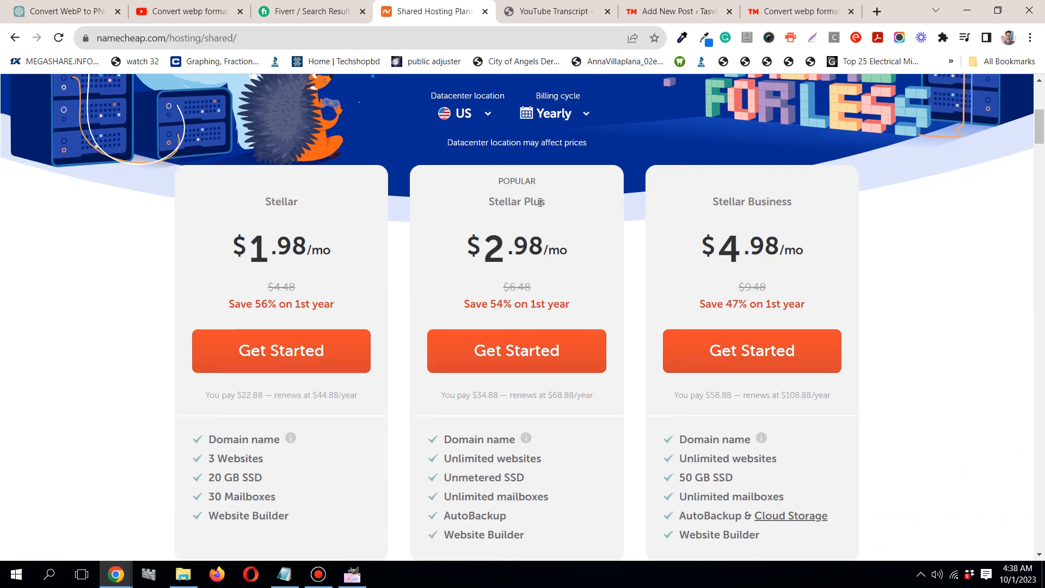
{"action": "scroll", "coordinate": [540, 203], "scroll_direction": "down", "scroll_amount": 1}
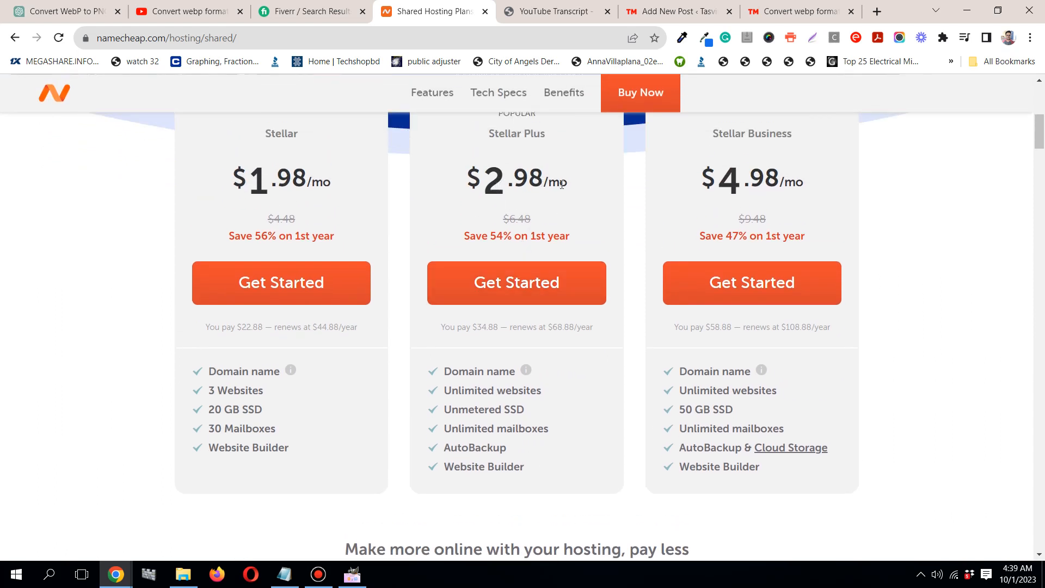
{"action": "scroll", "coordinate": [562, 185], "scroll_direction": "up", "scroll_amount": 1}
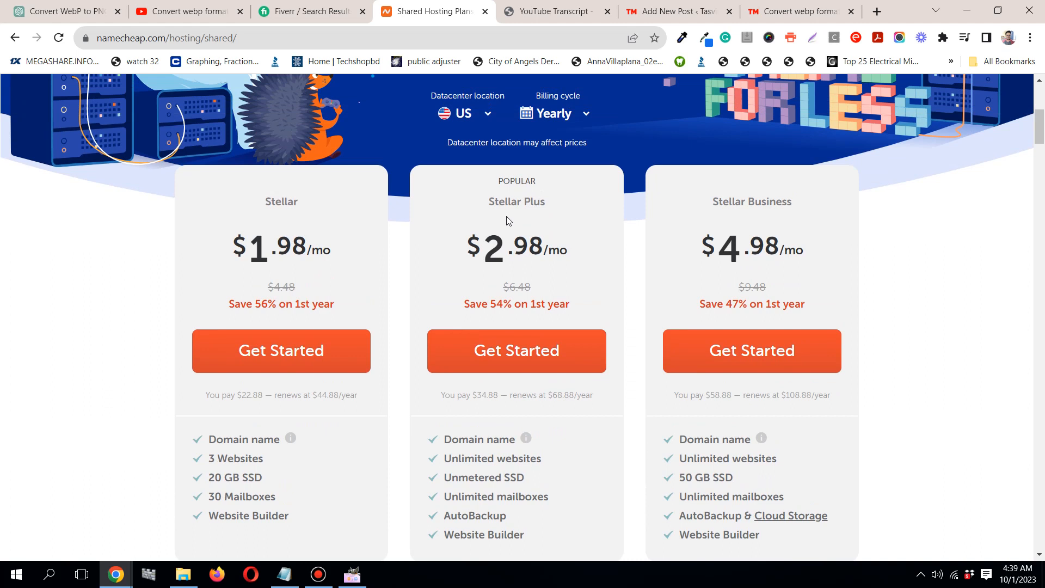
{"action": "scroll", "coordinate": [507, 220], "scroll_direction": "down", "scroll_amount": 1}
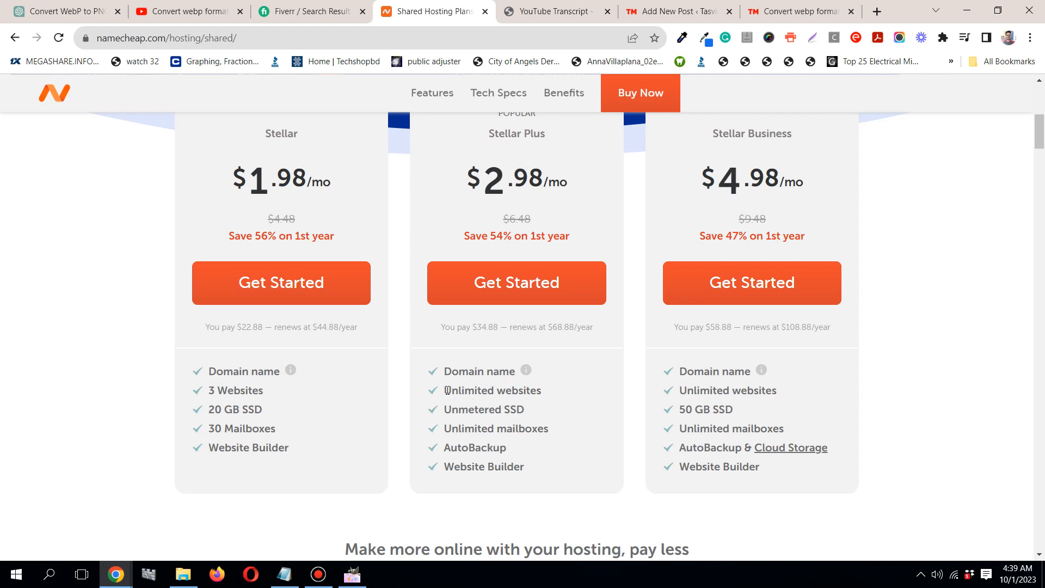
{"action": "scroll", "coordinate": [452, 382], "scroll_direction": "up", "scroll_amount": 1}
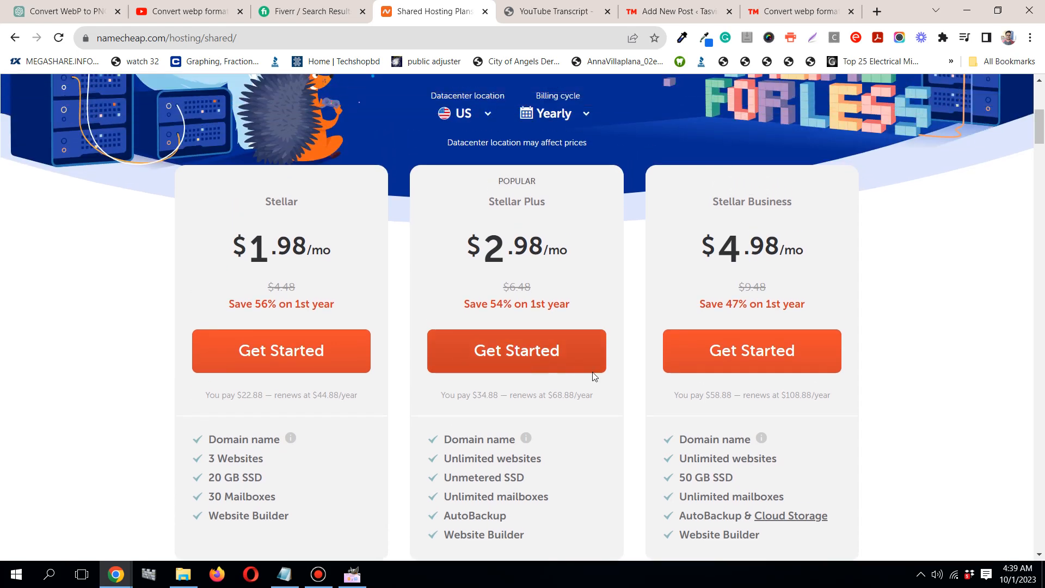
{"action": "scroll", "coordinate": [595, 377], "scroll_direction": "down", "scroll_amount": 2}
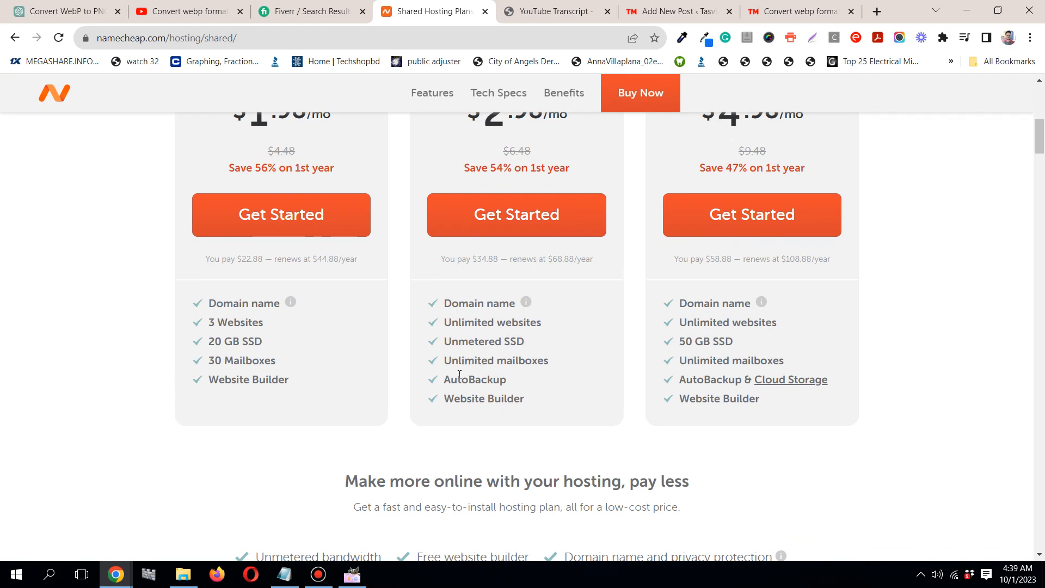
{"action": "scroll", "coordinate": [459, 374], "scroll_direction": "up", "scroll_amount": 3}
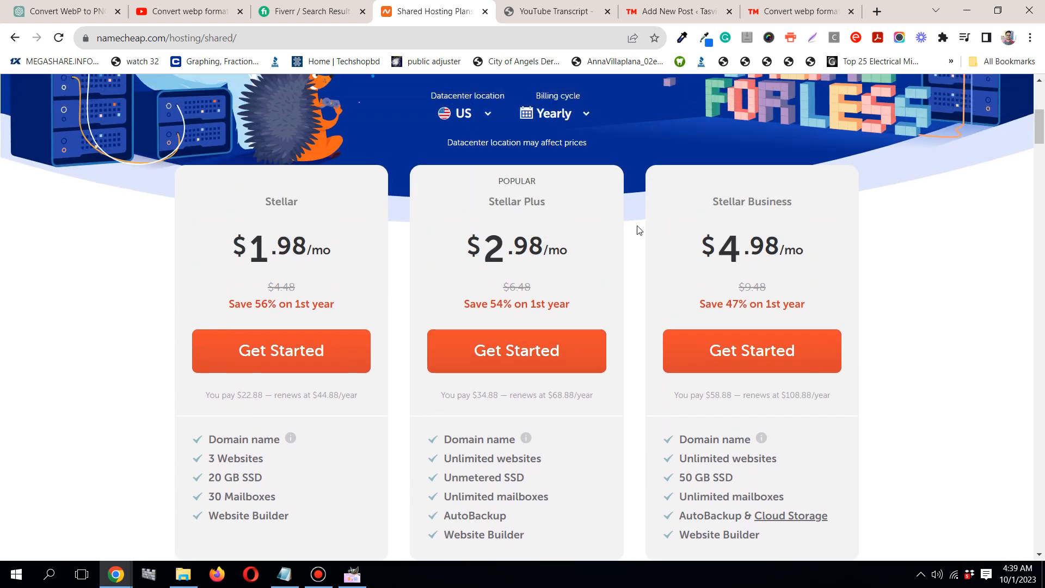
{"action": "scroll", "coordinate": [639, 230], "scroll_direction": "down", "scroll_amount": 1}
{"action": "scroll", "coordinate": [639, 230], "scroll_direction": "up", "scroll_amount": 2}
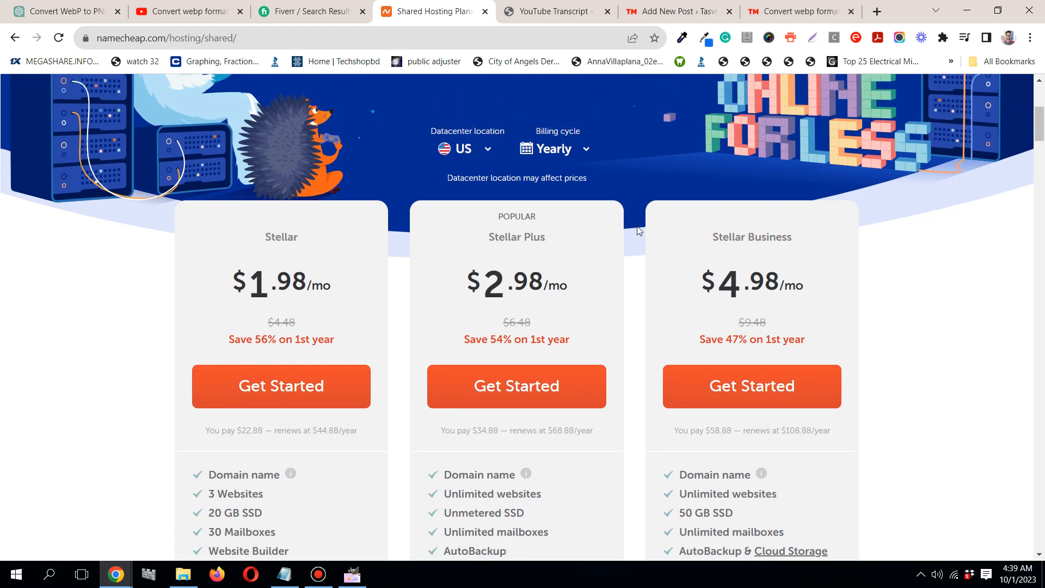
{"action": "scroll", "coordinate": [640, 230], "scroll_direction": "up", "scroll_amount": 4}
{"action": "scroll", "coordinate": [639, 230], "scroll_direction": "down", "scroll_amount": 4}
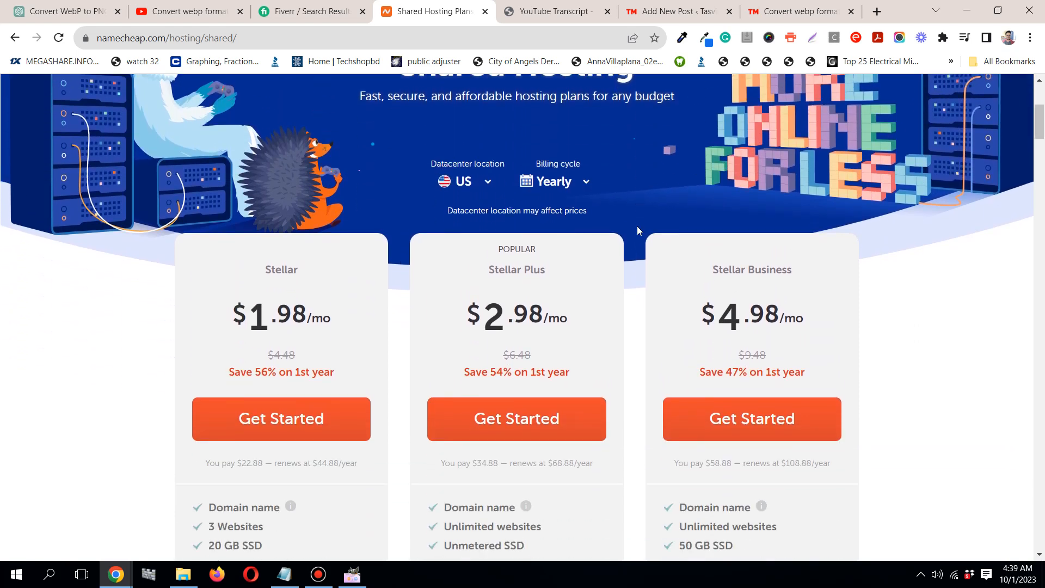
{"action": "scroll", "coordinate": [638, 231], "scroll_direction": "down", "scroll_amount": 1}
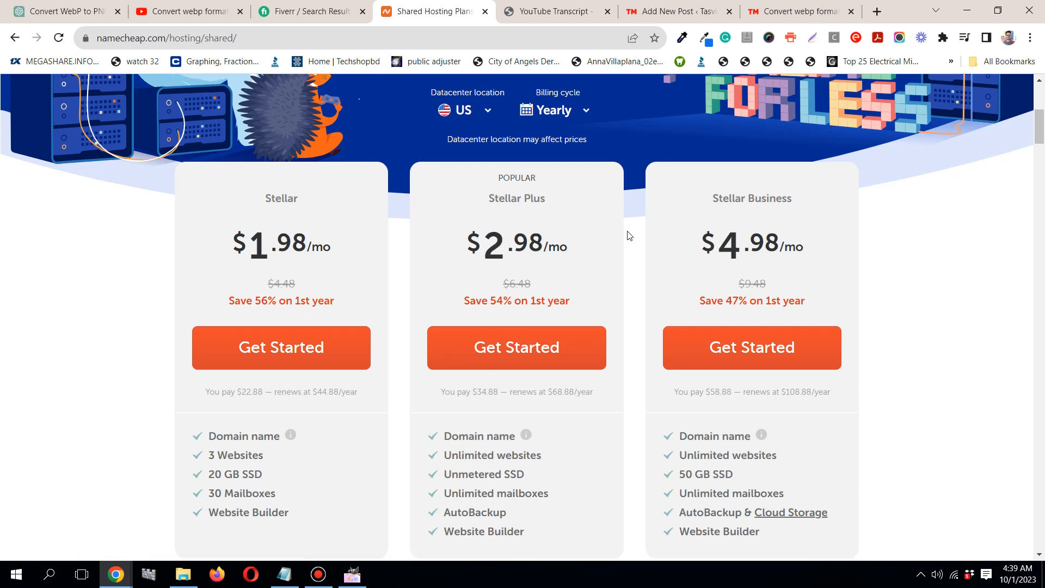
{"action": "scroll", "coordinate": [629, 235], "scroll_direction": "down", "scroll_amount": 1}
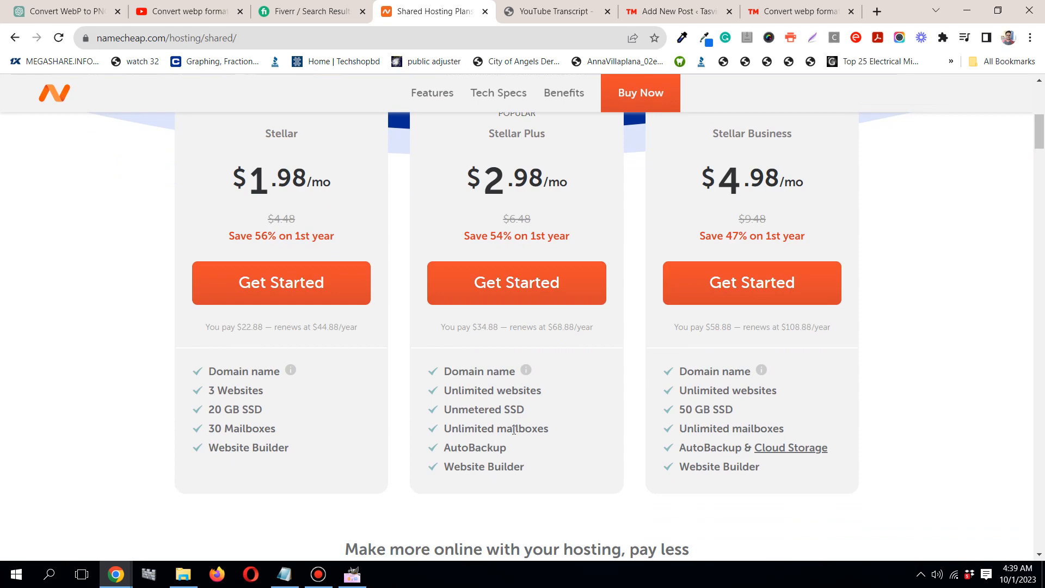
{"action": "scroll", "coordinate": [515, 423], "scroll_direction": "up", "scroll_amount": 1}
{"action": "scroll", "coordinate": [516, 423], "scroll_direction": "down", "scroll_amount": 1}
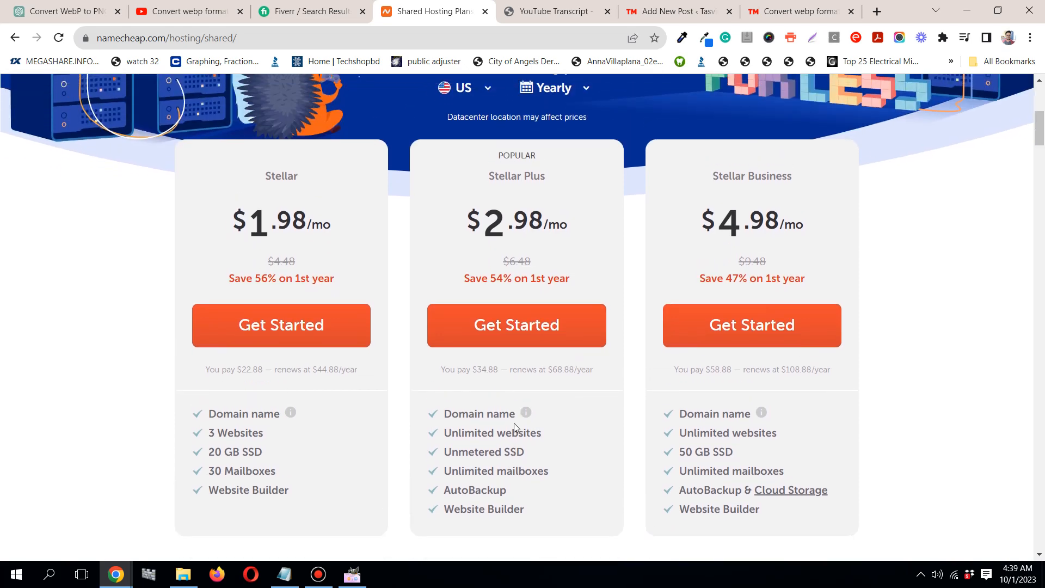
{"action": "scroll", "coordinate": [514, 423], "scroll_direction": "down", "scroll_amount": 1}
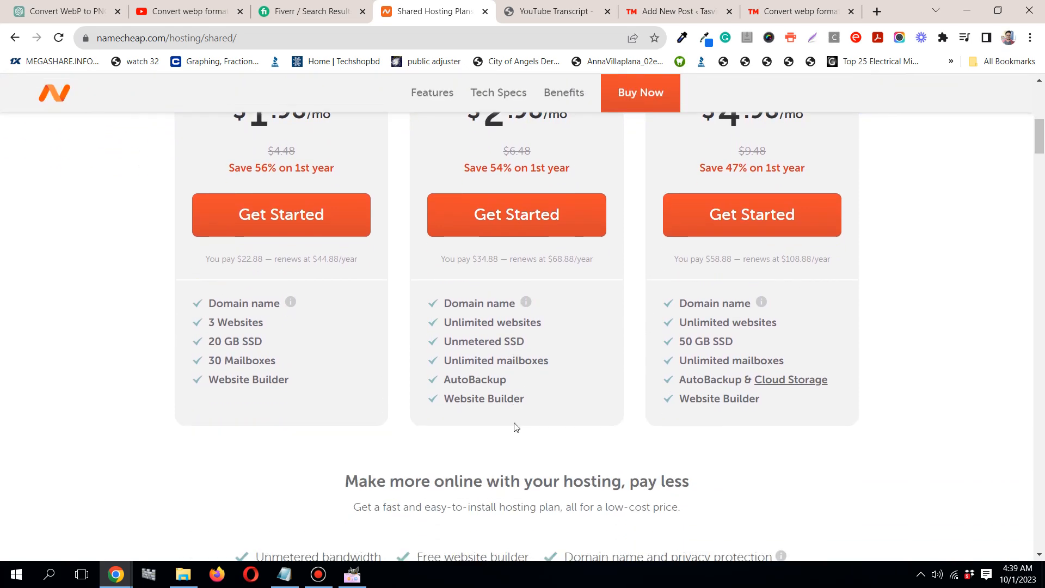
{"action": "scroll", "coordinate": [514, 423], "scroll_direction": "up", "scroll_amount": 5}
Revisit the Fiverr writer results, and return to Namecheap to look over the shared hosting plans again
{"action": "left_click", "coordinate": [346, 5]}
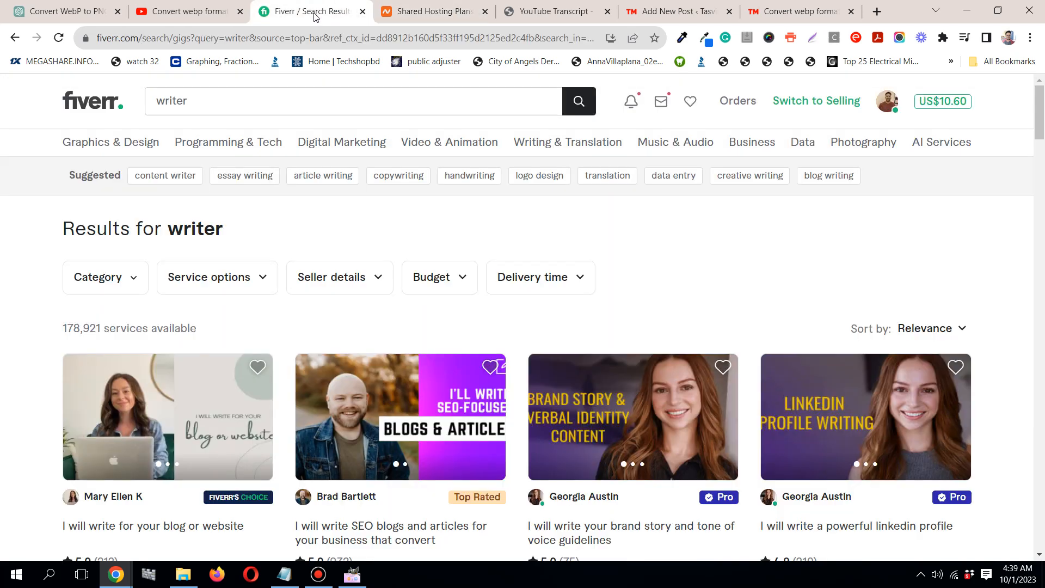
{"action": "mouse_move", "coordinate": [441, 9]}
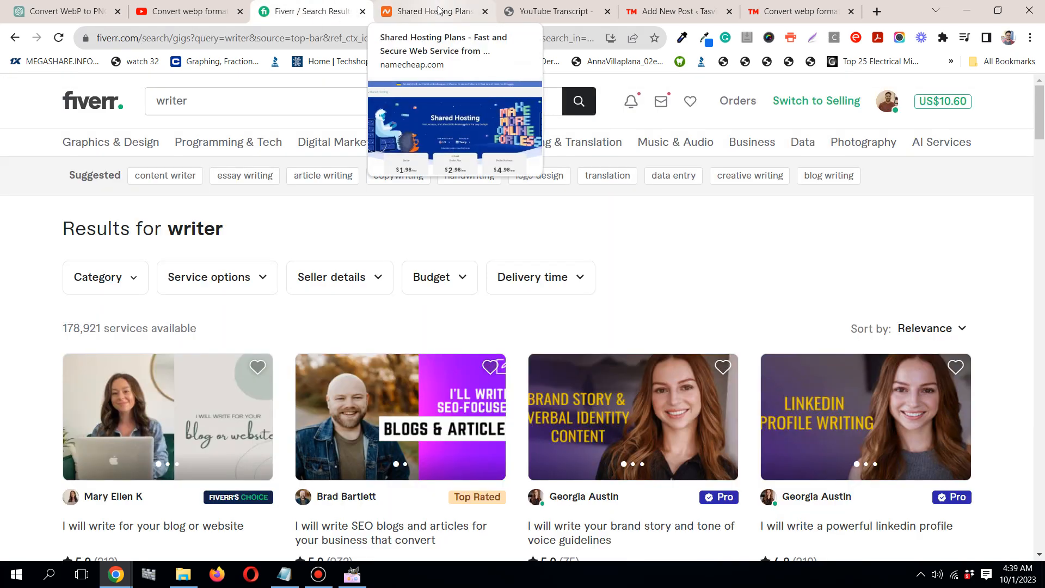
{"action": "left_click", "coordinate": [439, 10]}
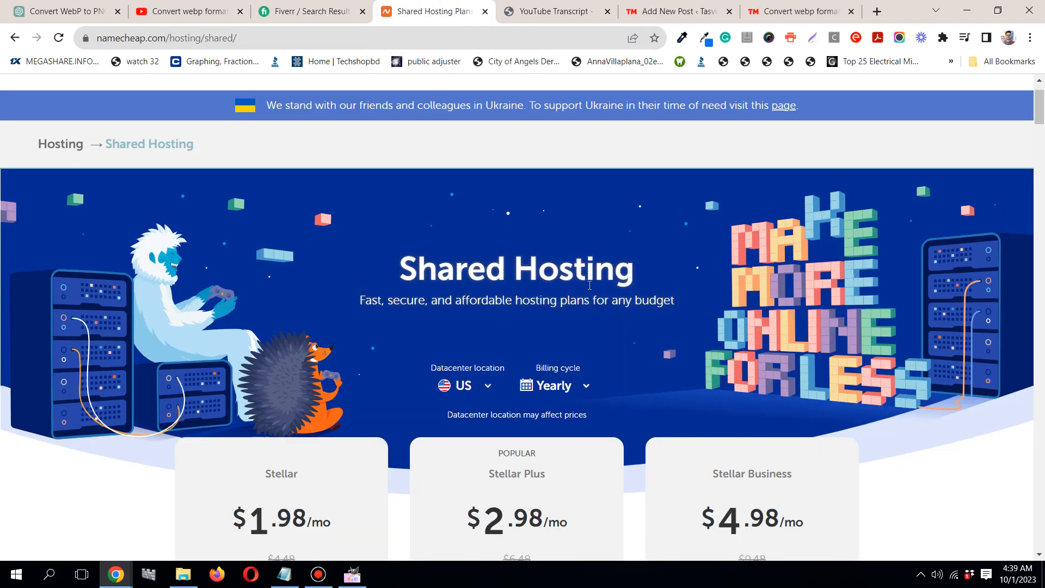
{"action": "scroll", "coordinate": [590, 283], "scroll_direction": "down", "scroll_amount": 5}
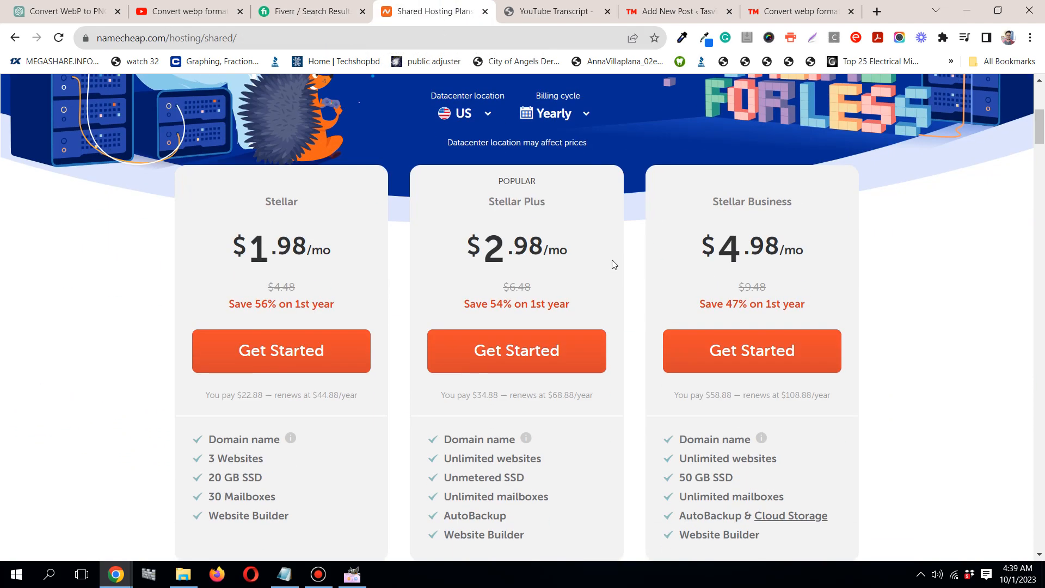
{"action": "scroll", "coordinate": [612, 263], "scroll_direction": "up", "scroll_amount": 6}
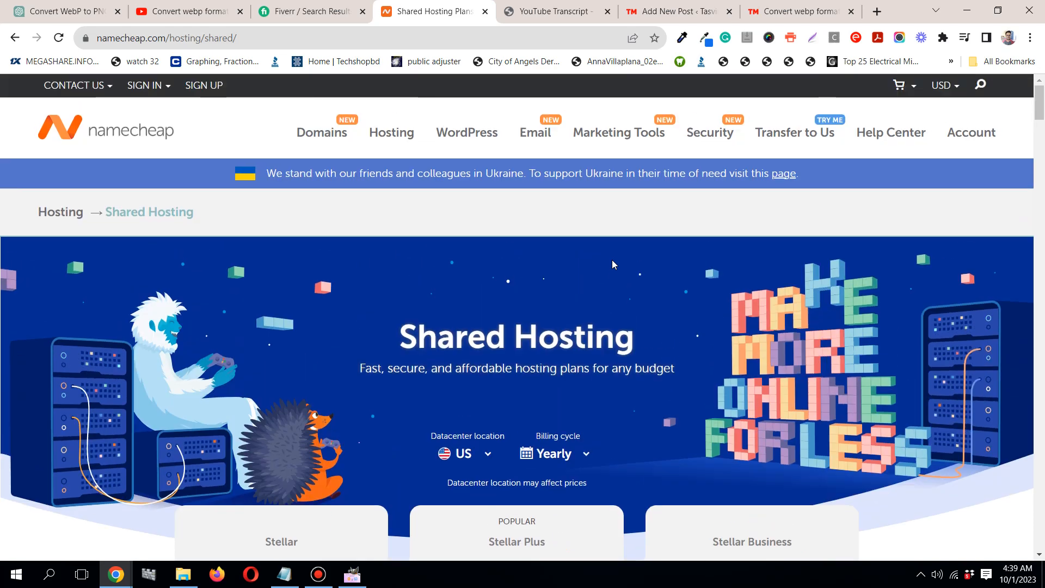
{"action": "scroll", "coordinate": [613, 264], "scroll_direction": "down", "scroll_amount": 4}
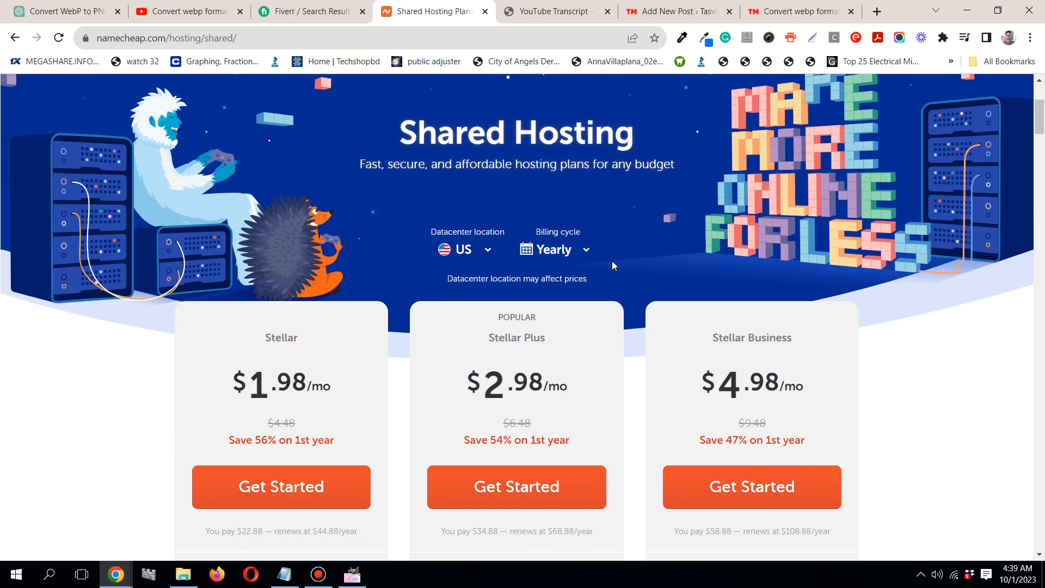
{"action": "scroll", "coordinate": [612, 265], "scroll_direction": "down", "scroll_amount": 1}
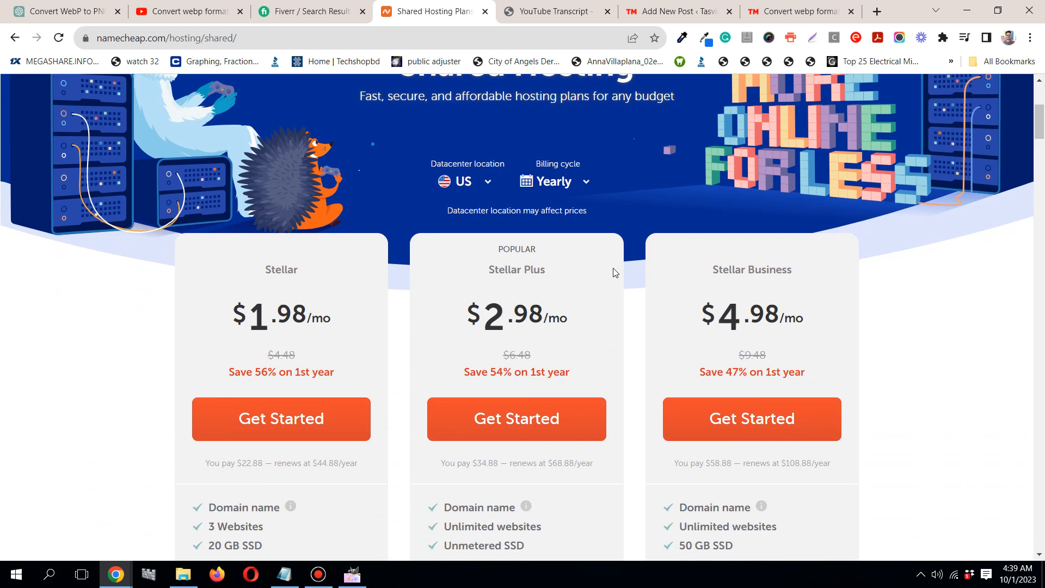
{"action": "scroll", "coordinate": [612, 262], "scroll_direction": "up", "scroll_amount": 5}
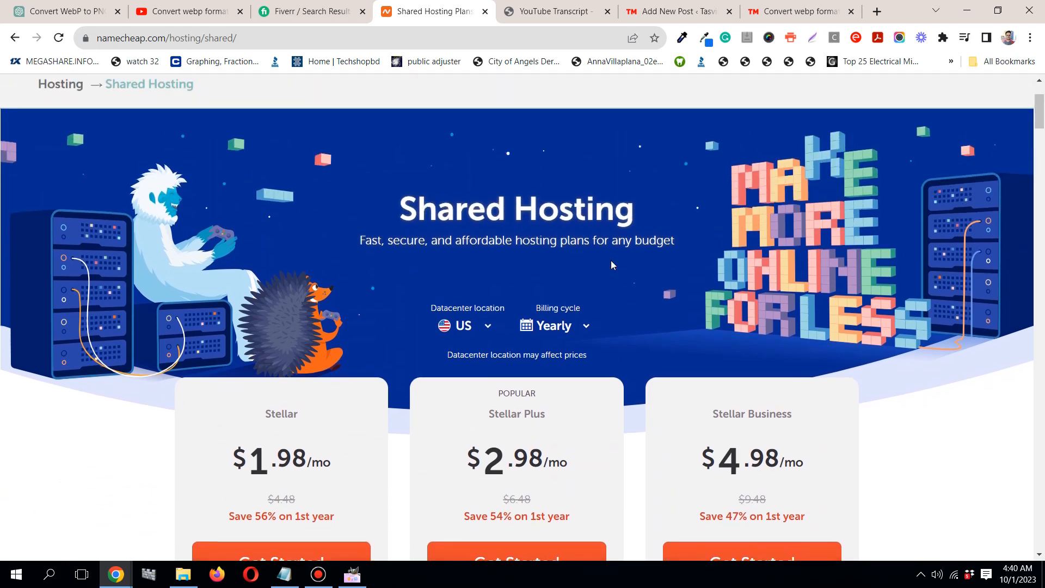